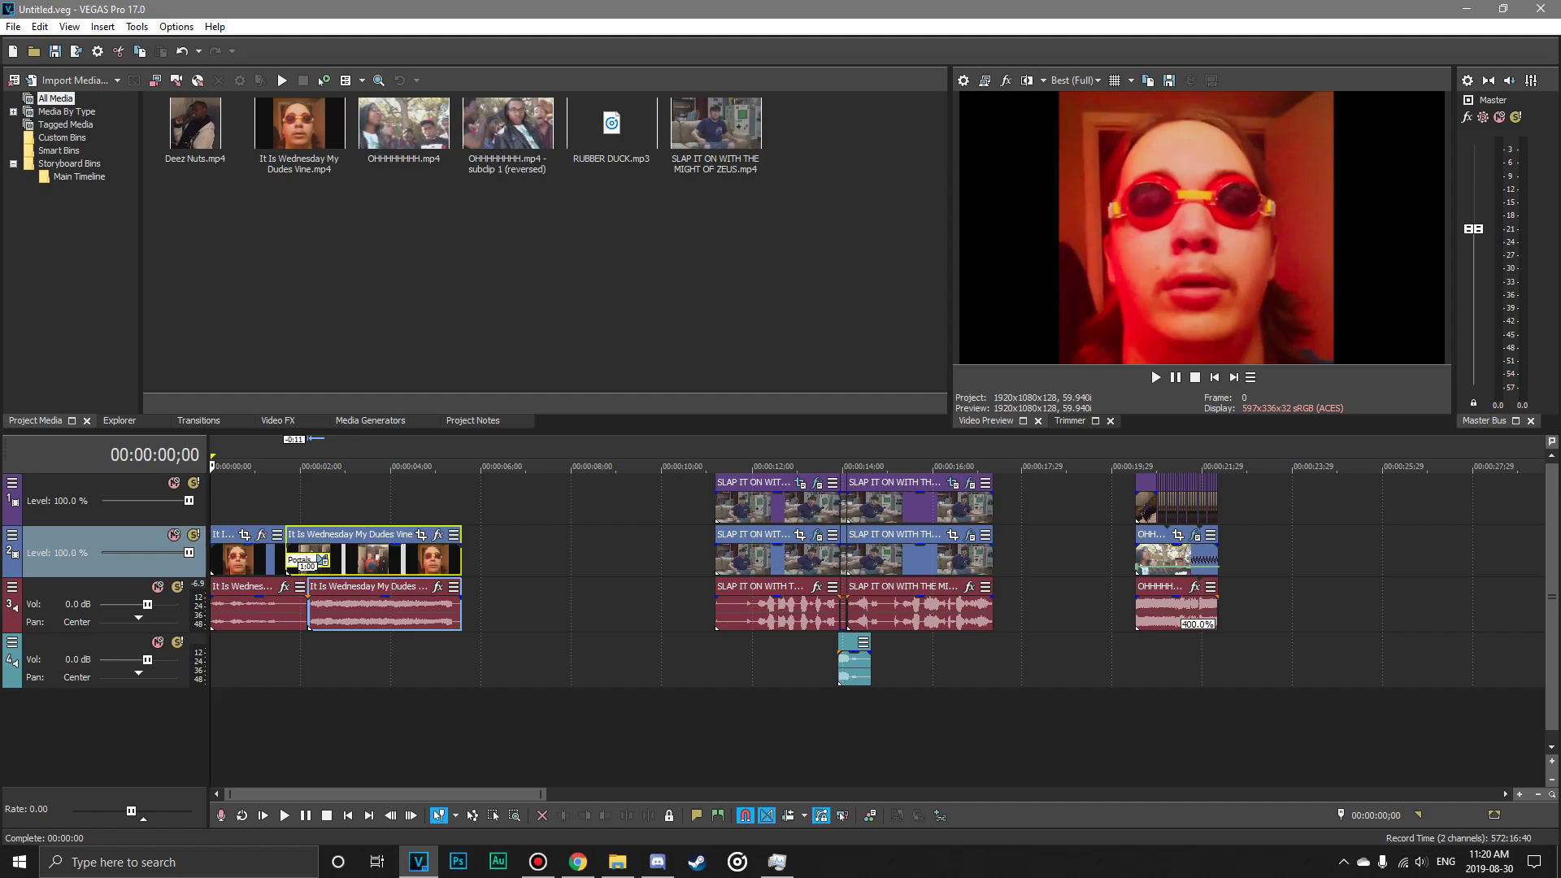
Preview single frames from each of the three clip groups on the timeline.
{"action": "left_click", "coordinate": [286, 500]}
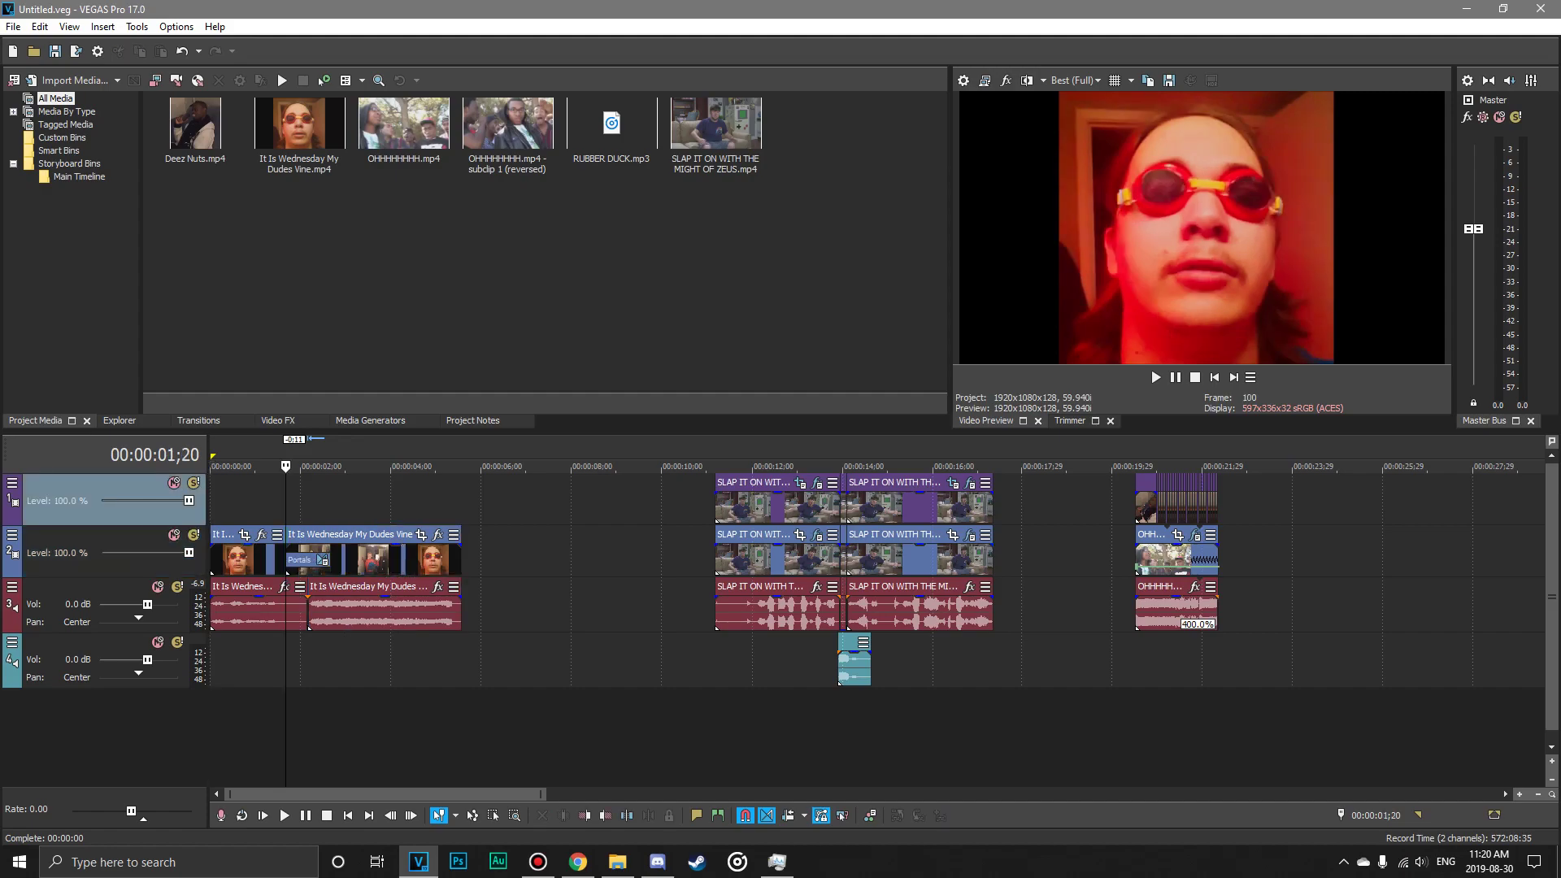
{"action": "left_click", "coordinate": [373, 500]}
{"action": "left_click", "coordinate": [239, 500]}
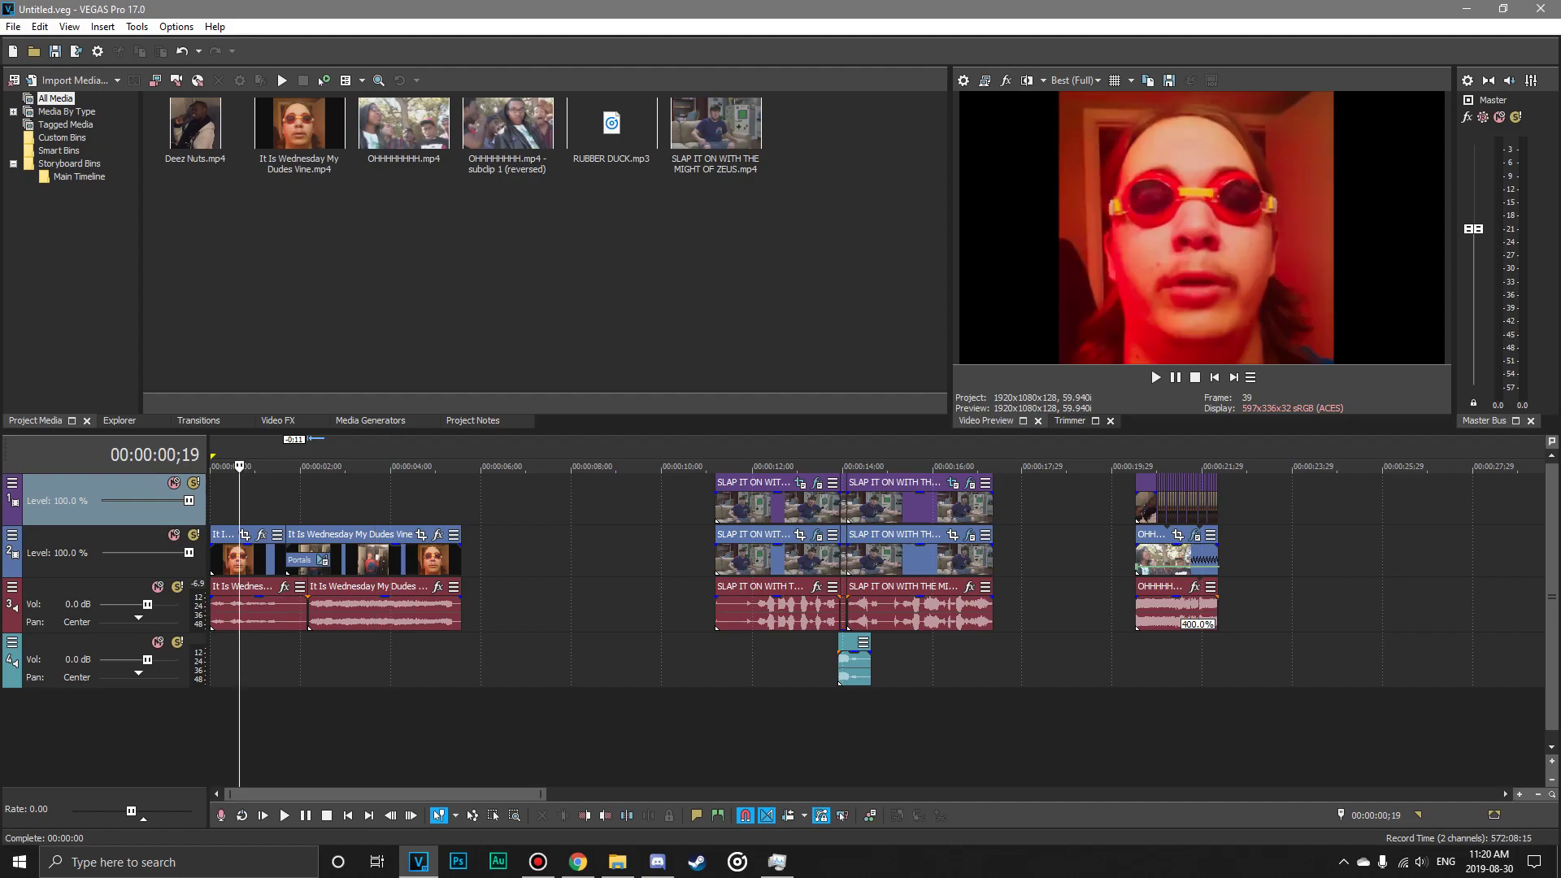
{"action": "left_click", "coordinate": [769, 504]}
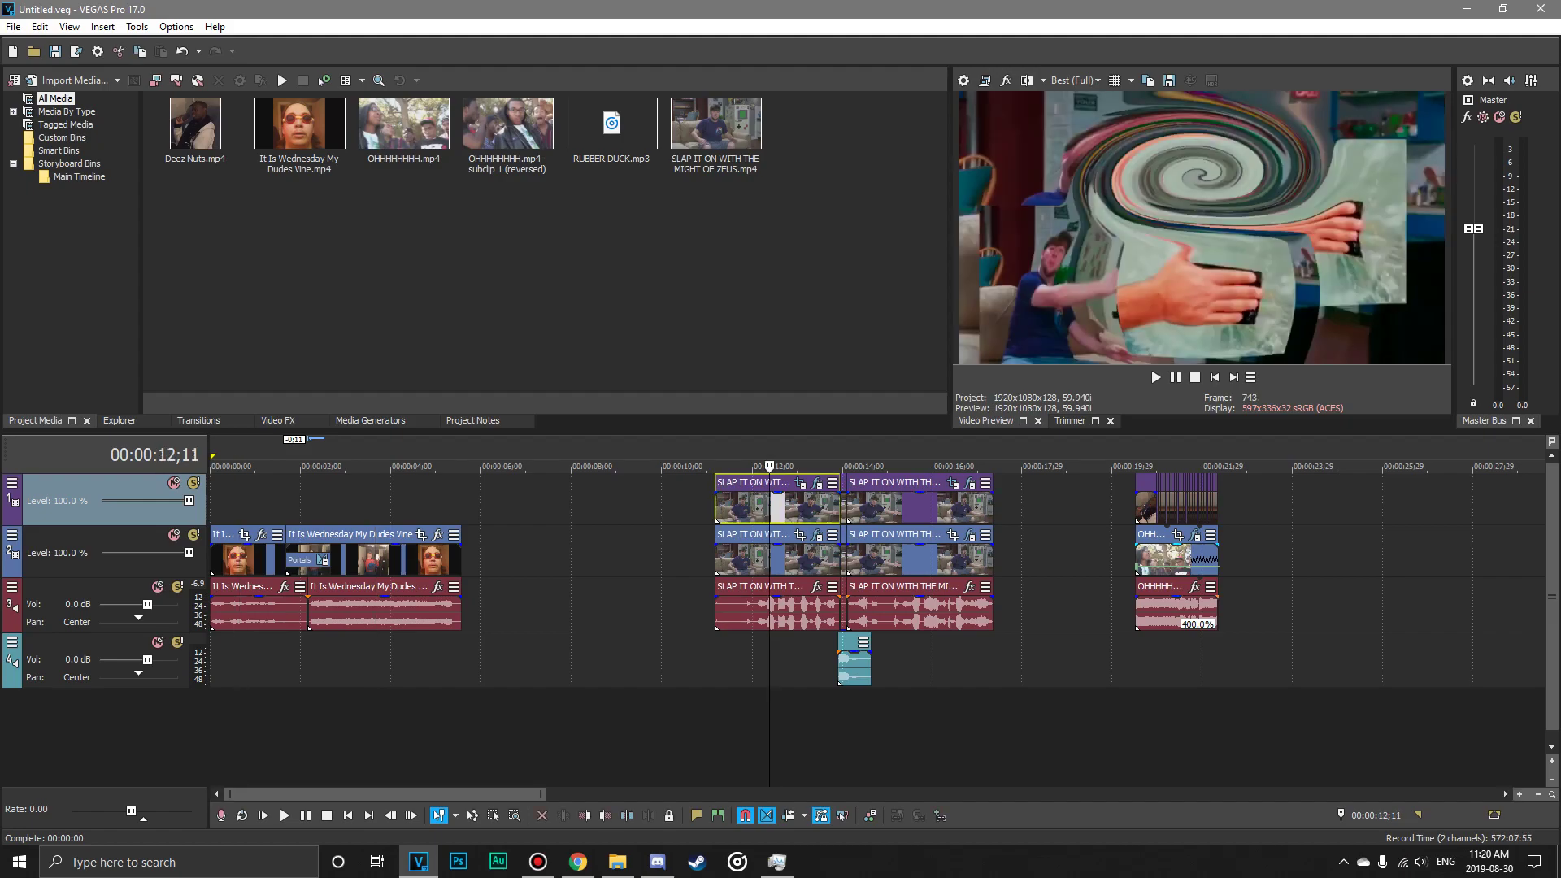
{"action": "left_click", "coordinate": [1156, 553]}
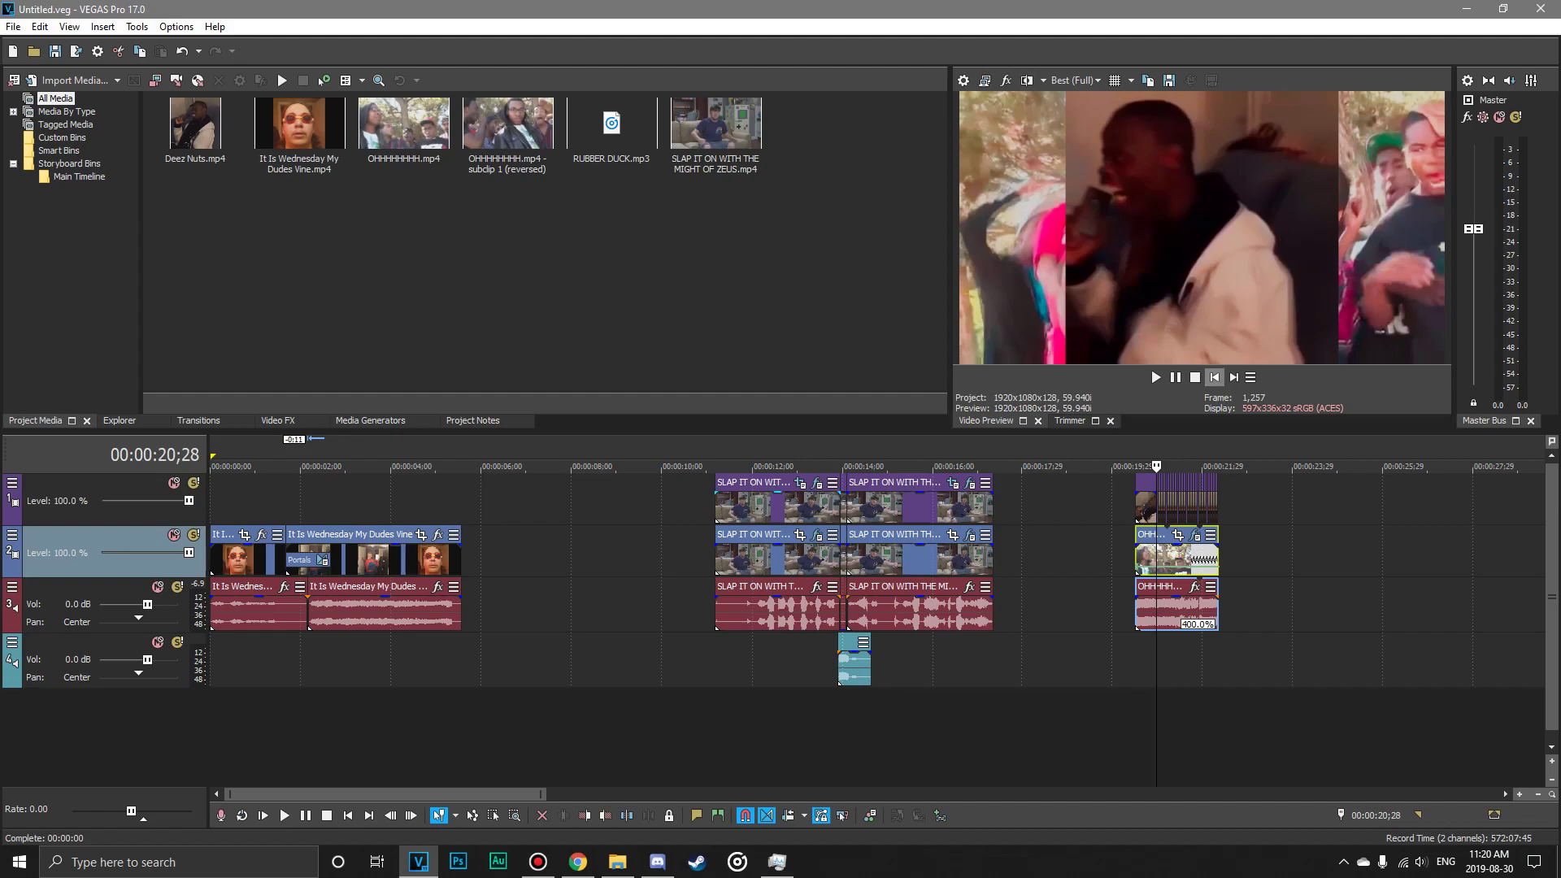
Play the project from its start through the It Is Wednesday My Dudes Vine clips to check preview smoothness.
{"action": "key", "text": "Home"}
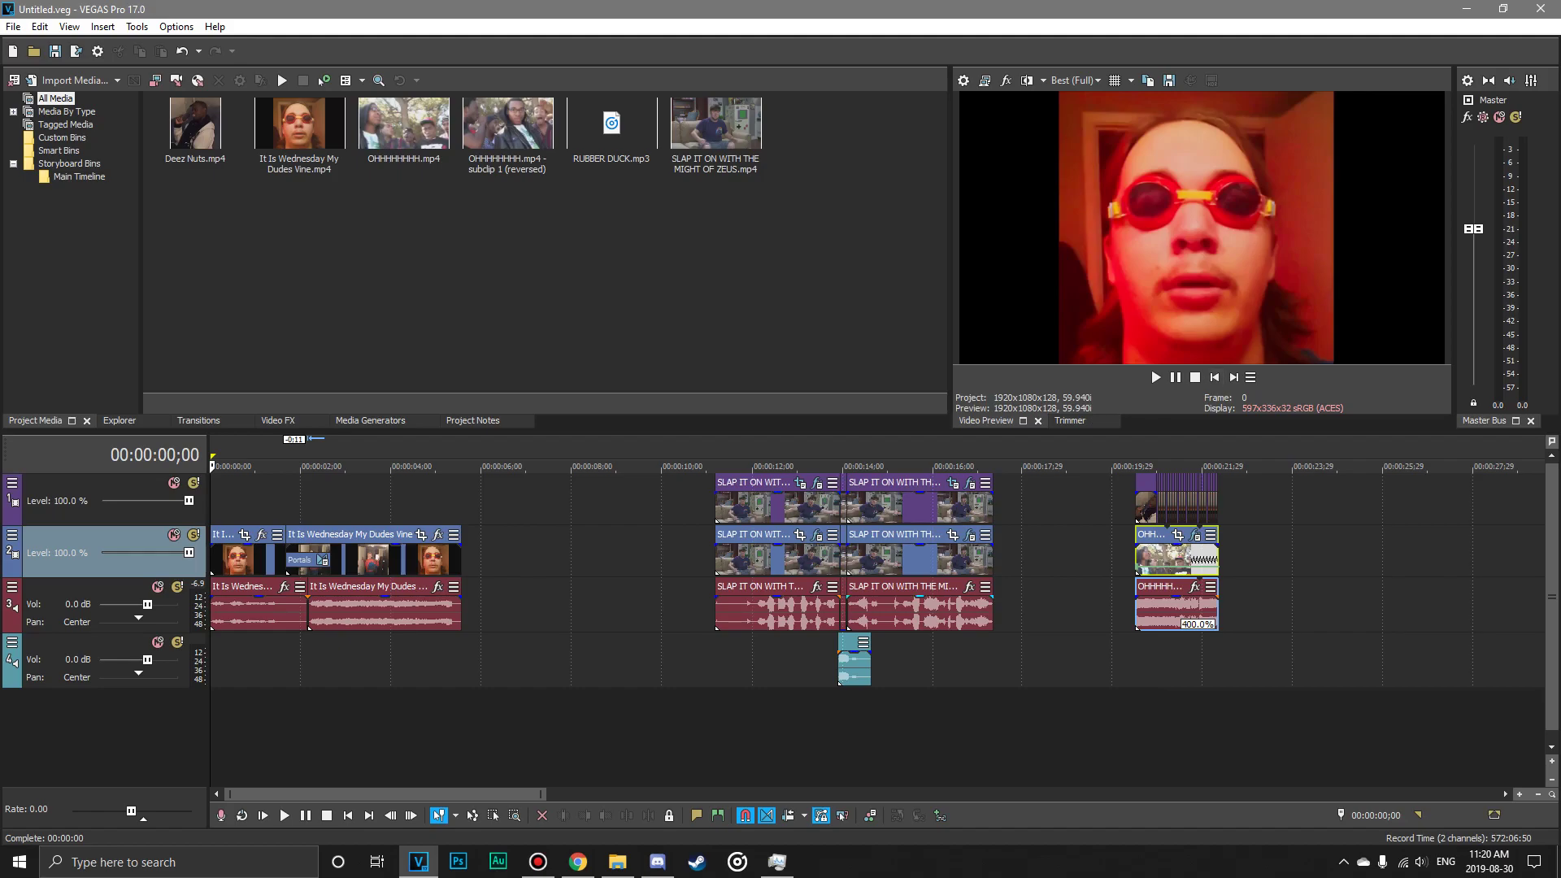
{"action": "key", "text": "space"}
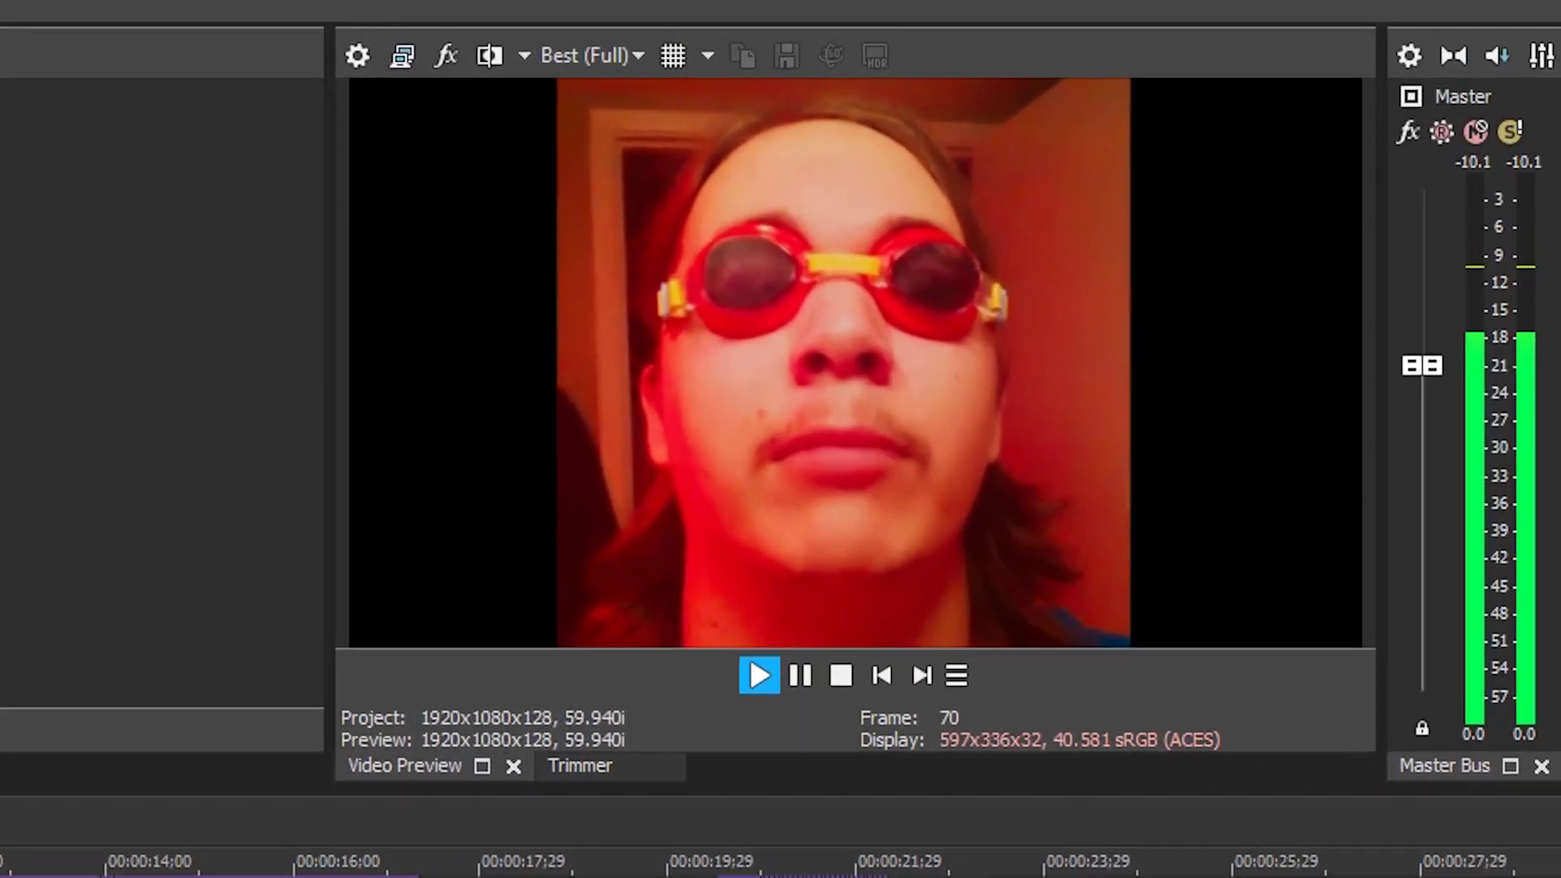
{"action": "key", "text": "space"}
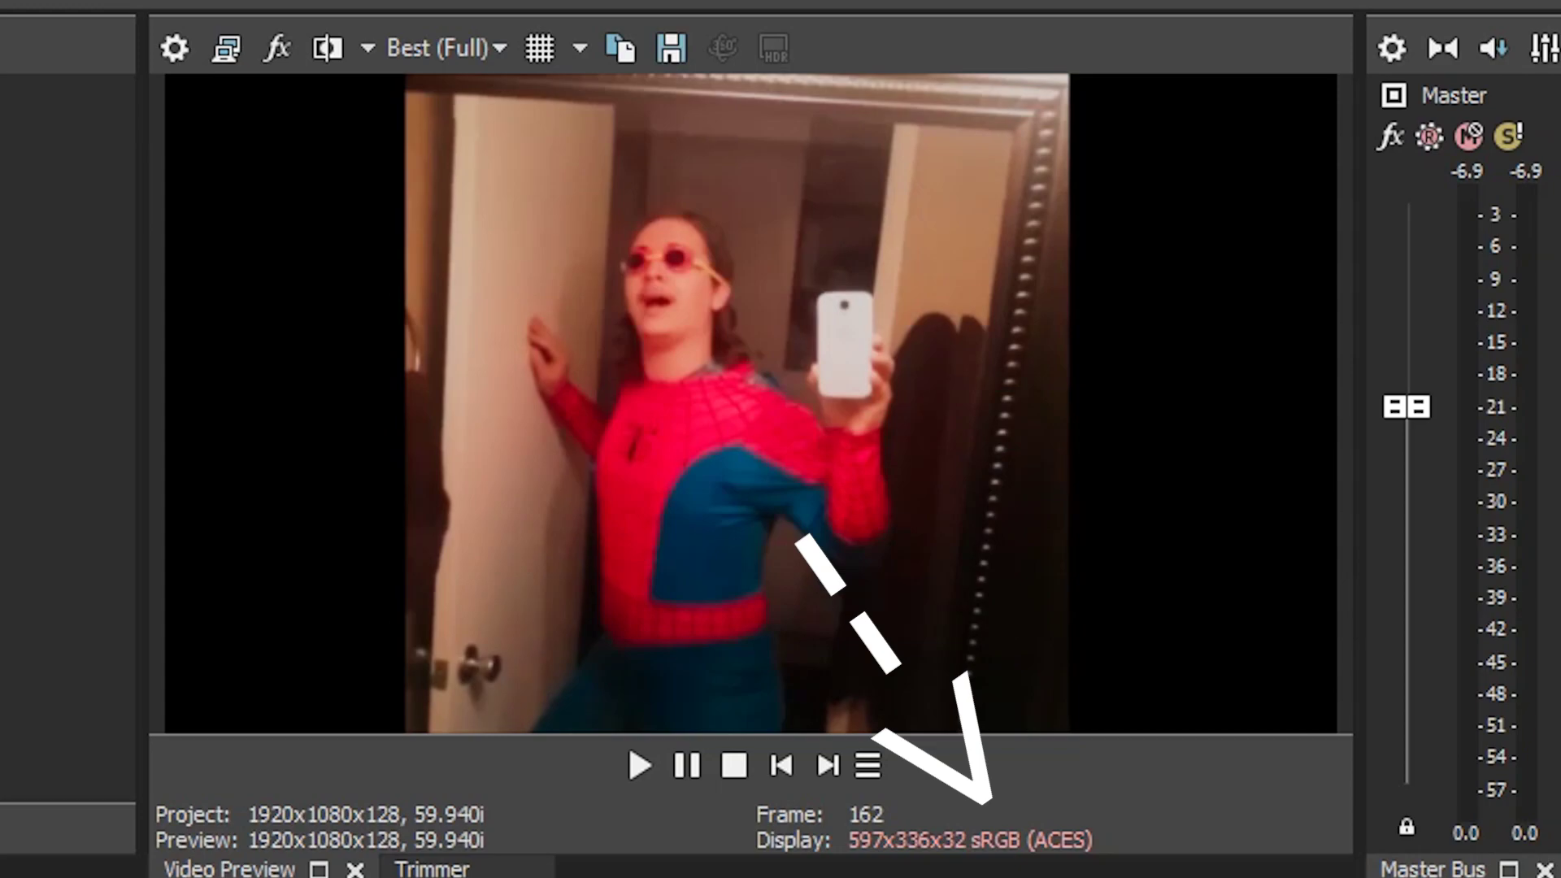
{"action": "key", "text": "space"}
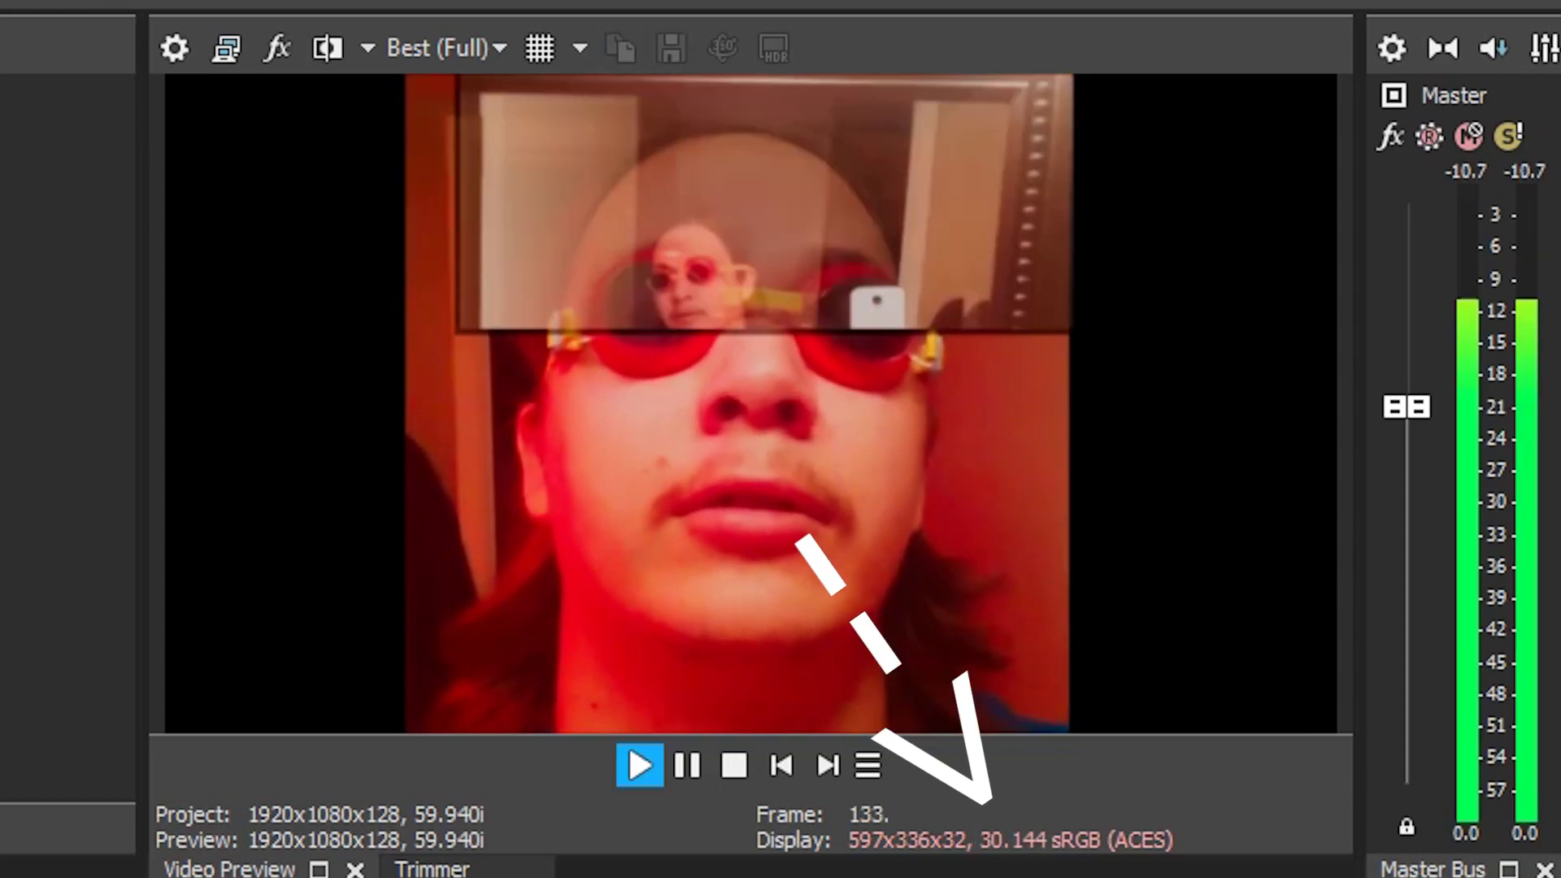
{"action": "key", "text": "space"}
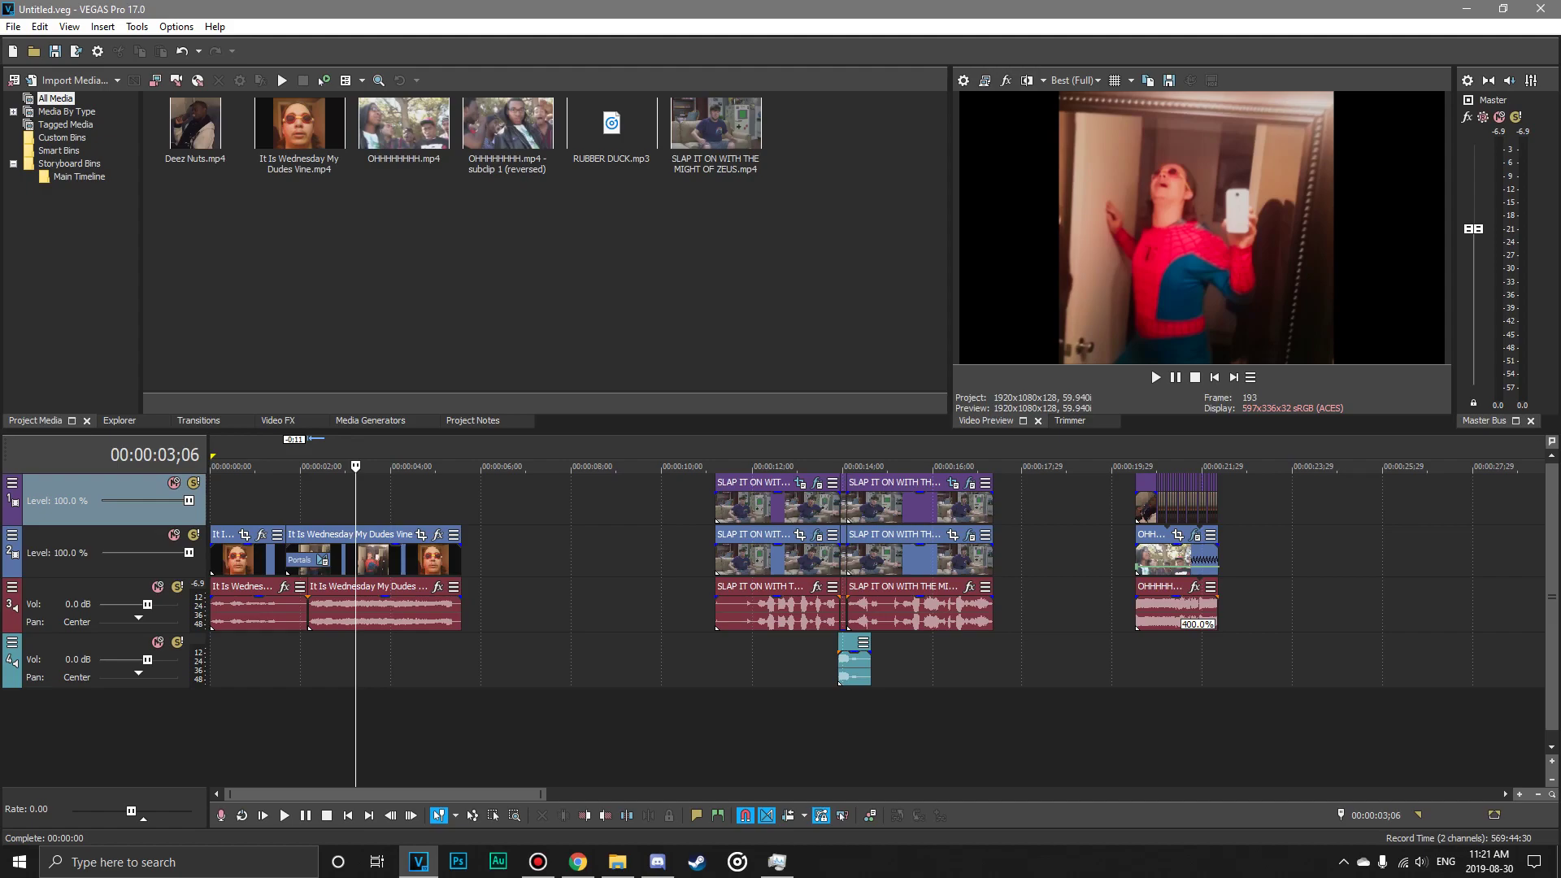
Play the SLAP IT ON WITH THE MIGHT OF ZEUS clips from their start to check the preview frame rate.
{"action": "left_click", "coordinate": [768, 506]}
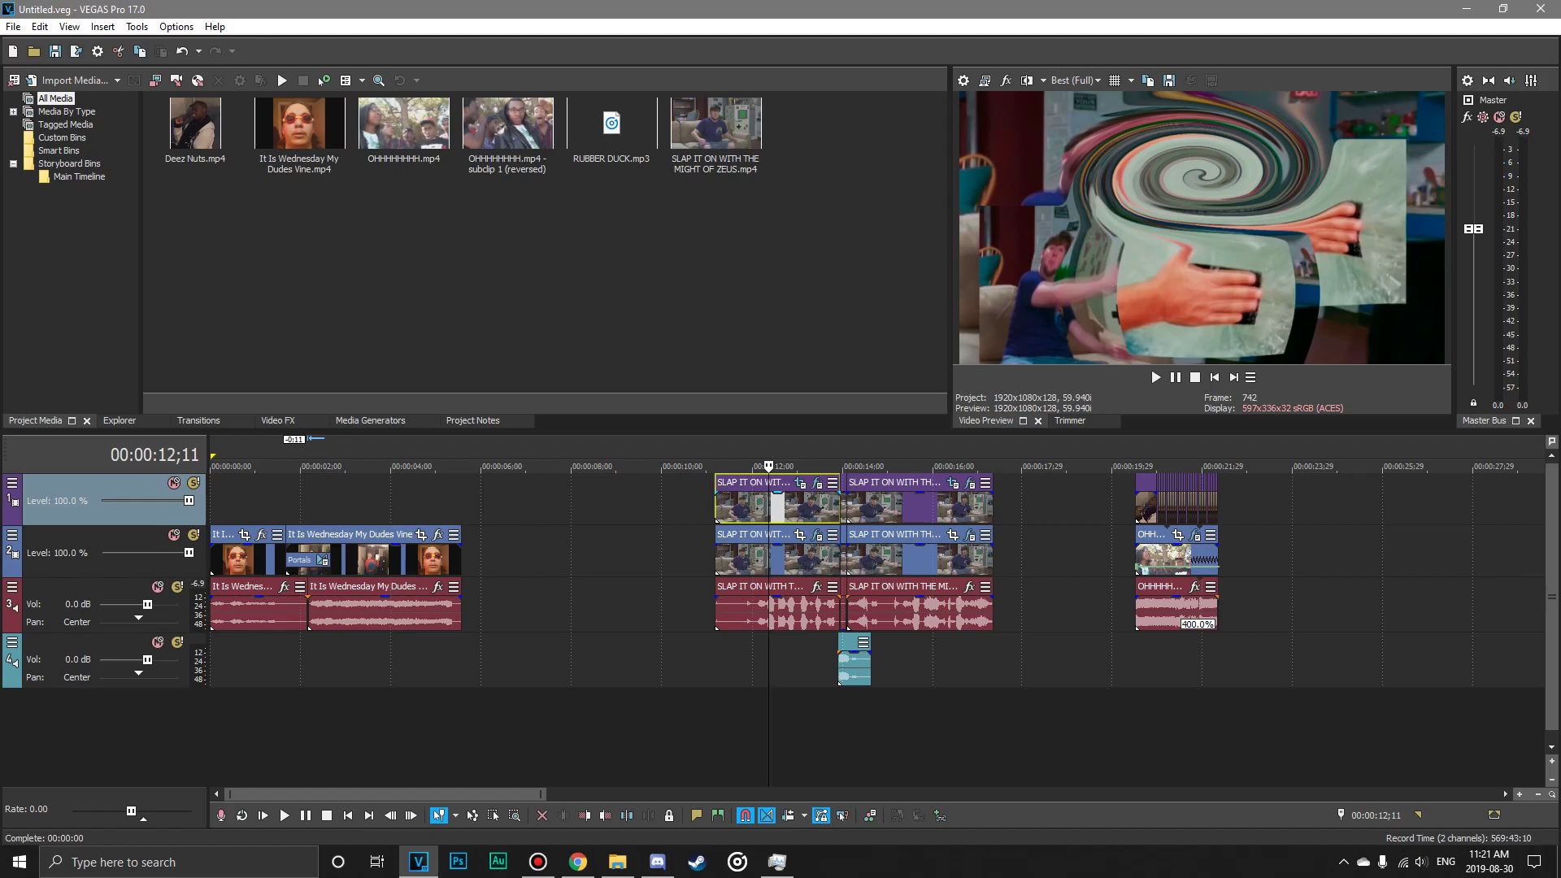
{"action": "left_click", "coordinate": [715, 505]}
{"action": "key", "text": "space"}
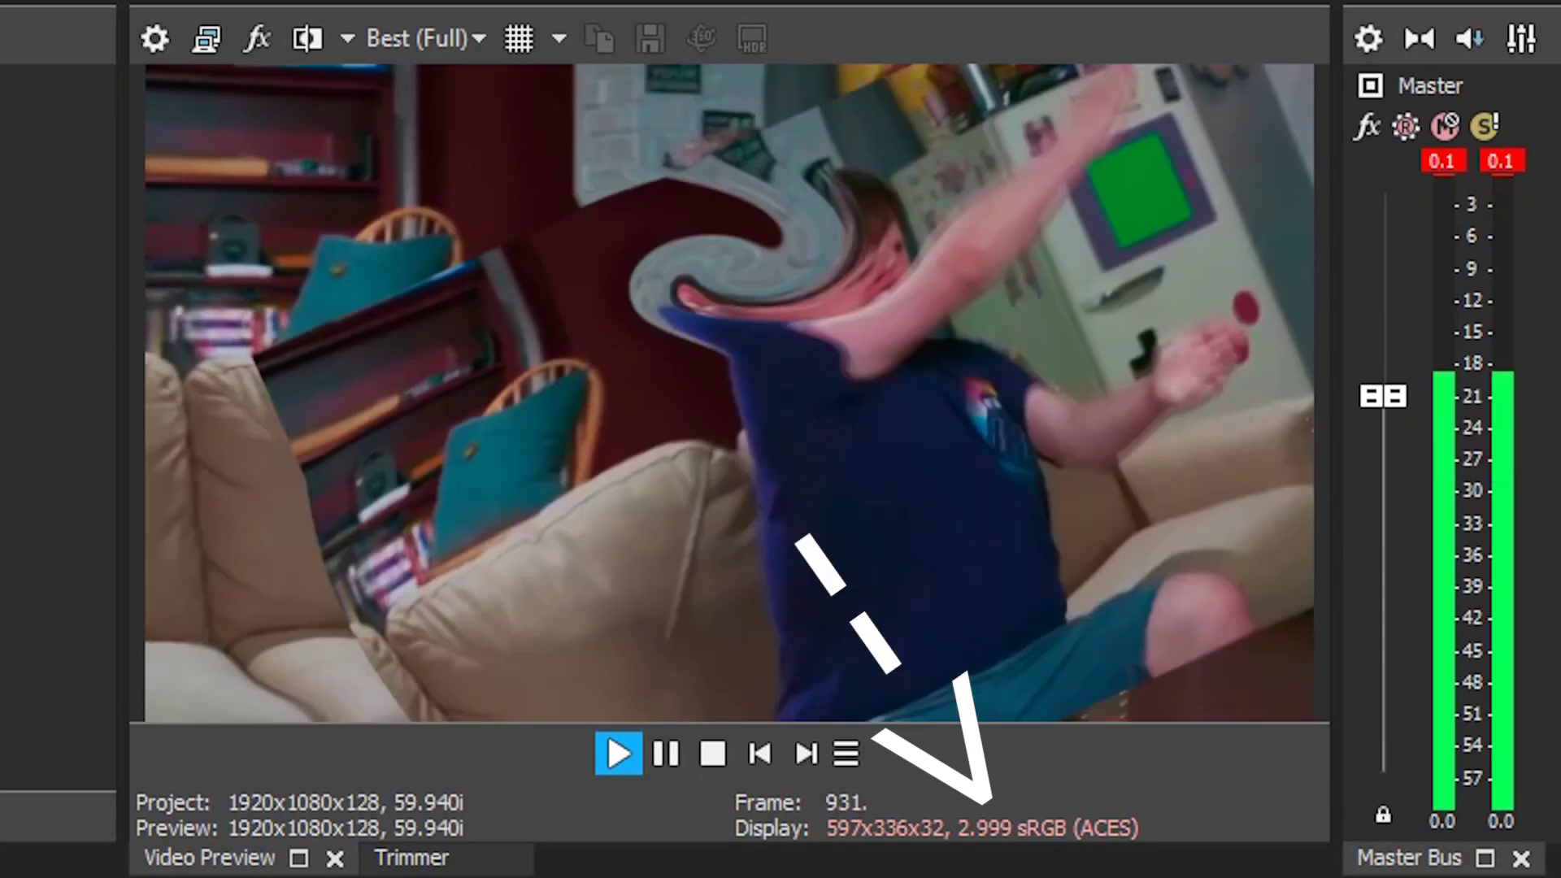
{"action": "key", "text": "Return"}
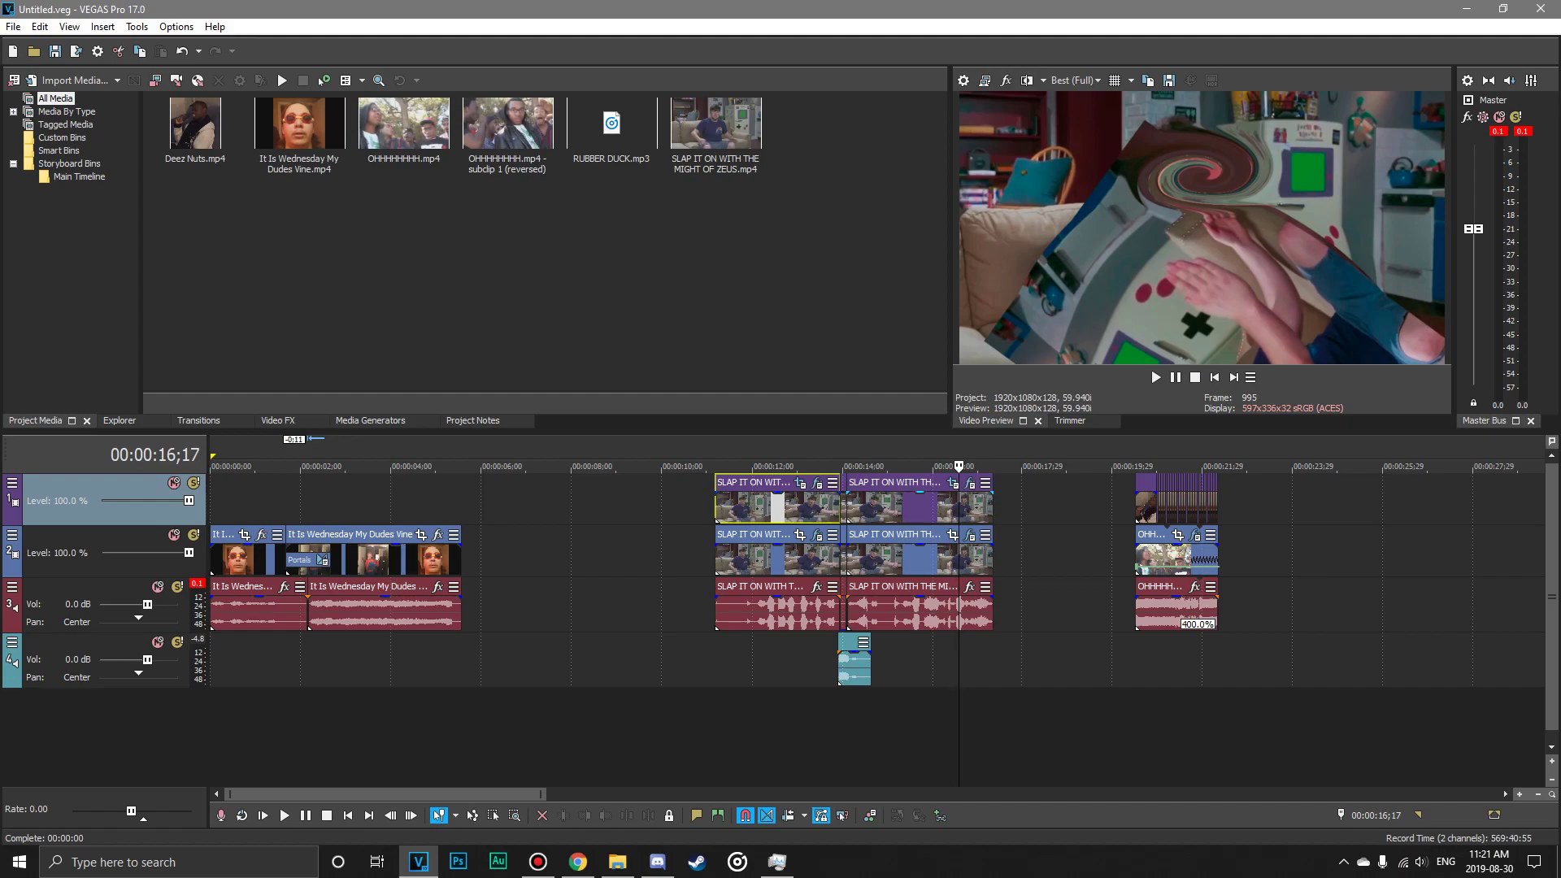
Play the last clip group on the timeline from its start to check the preview frame rate.
{"action": "left_click", "coordinate": [1164, 716]}
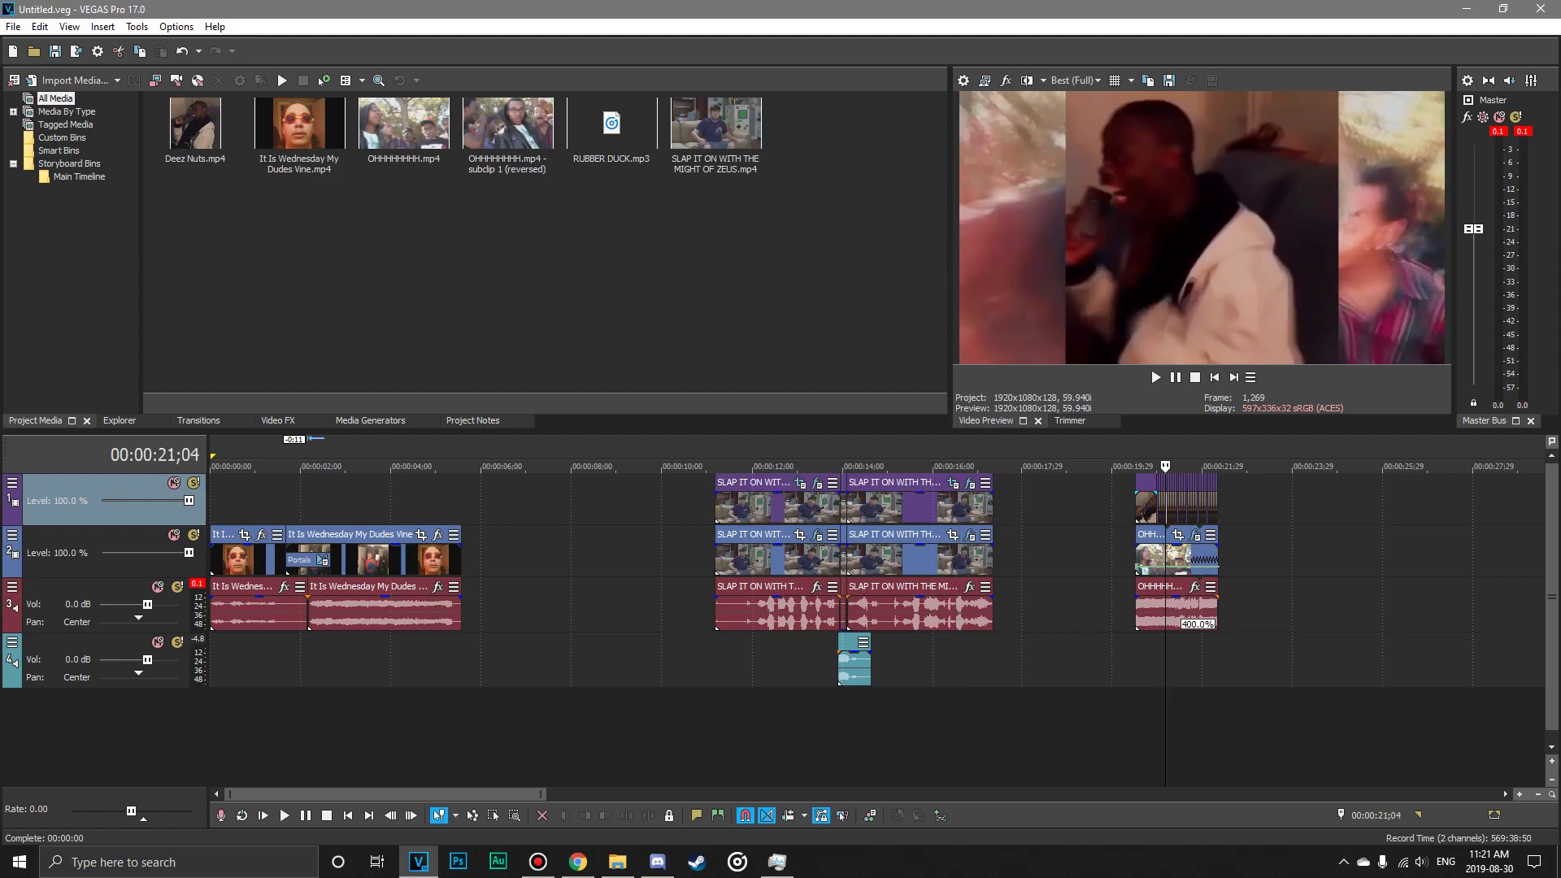
{"action": "left_click", "coordinate": [1137, 506]}
{"action": "key", "text": "space"}
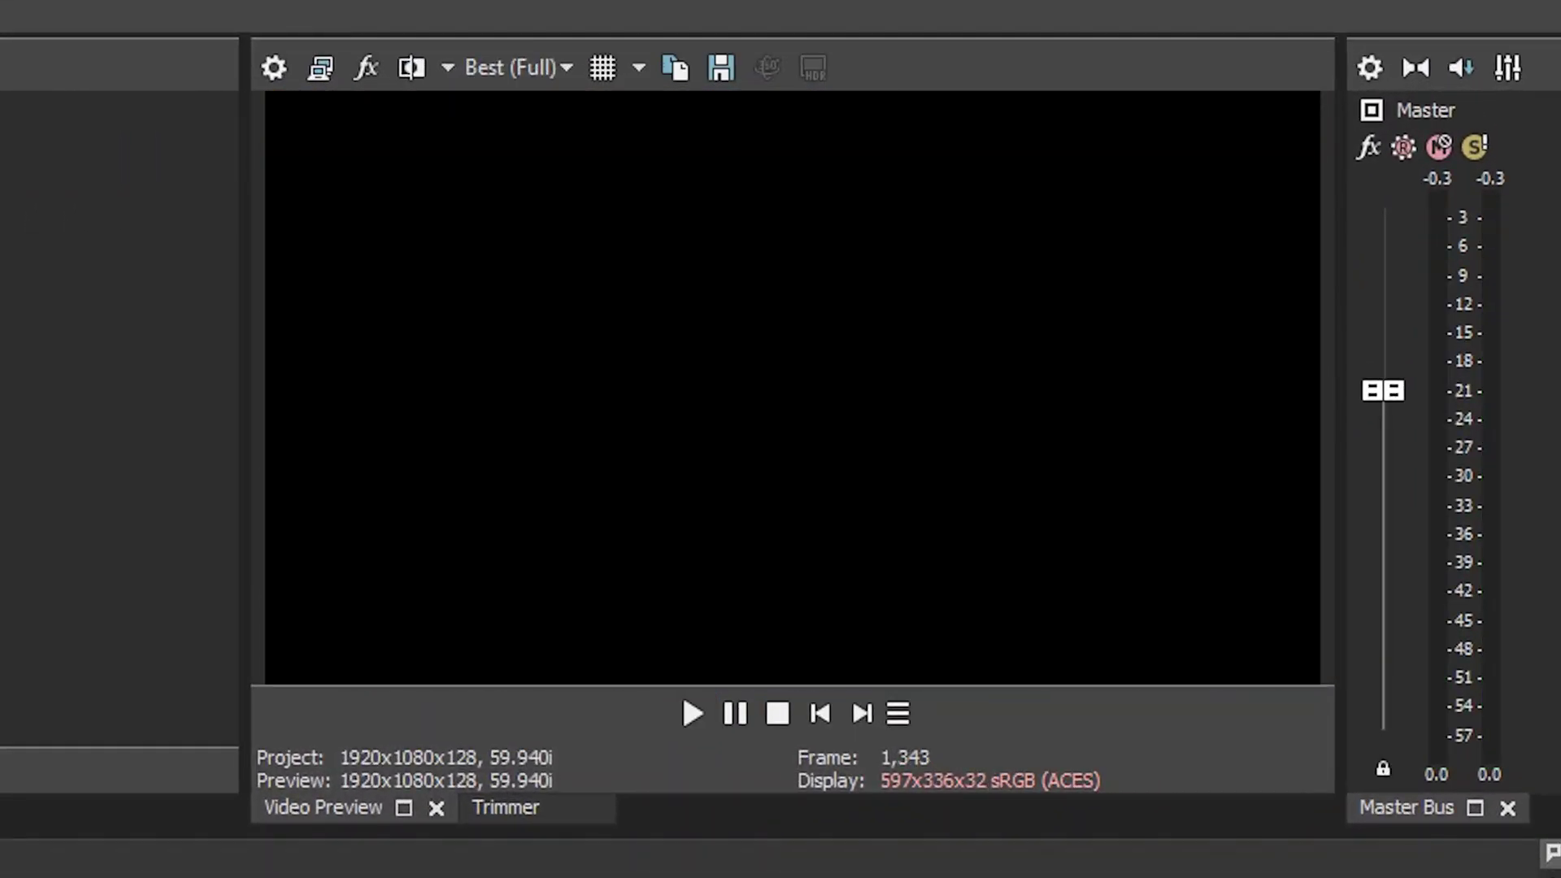
{"action": "key", "text": "space"}
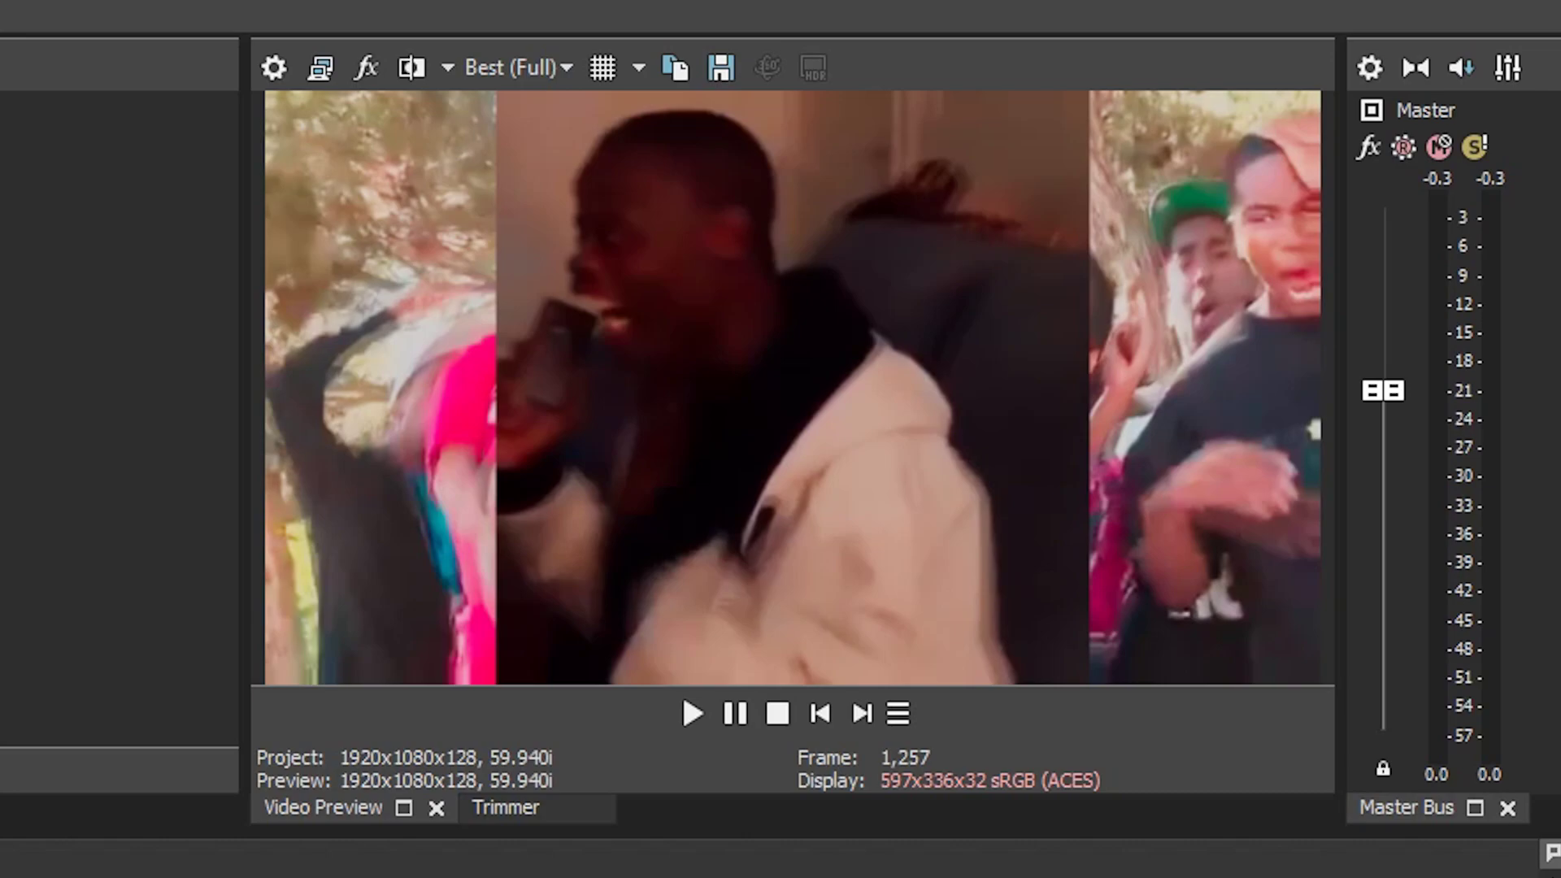
{"action": "key", "text": "space"}
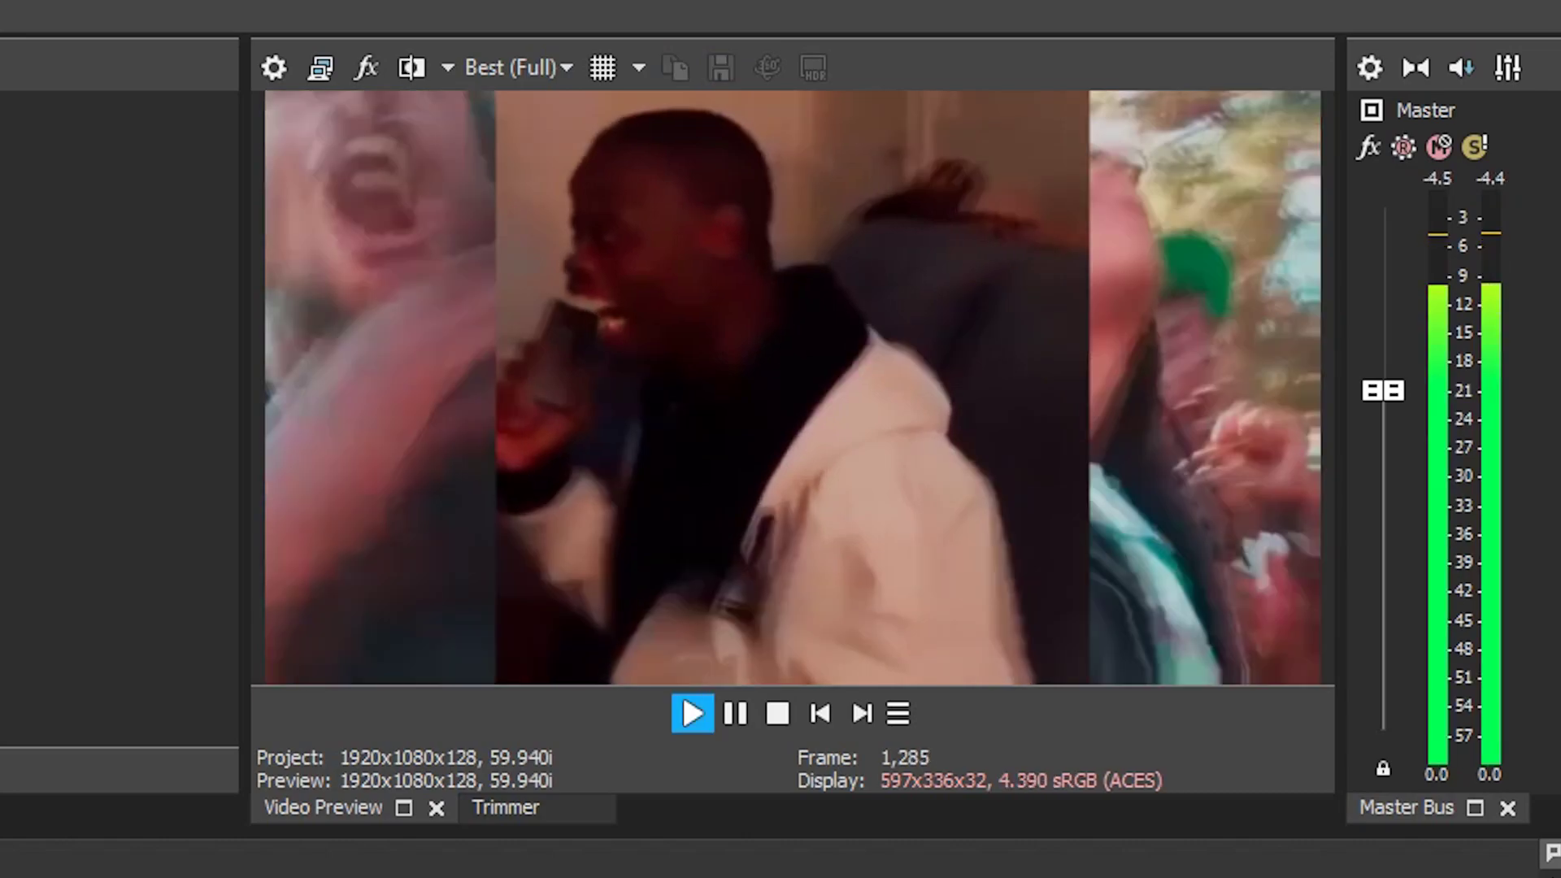
{"action": "key", "text": "Return"}
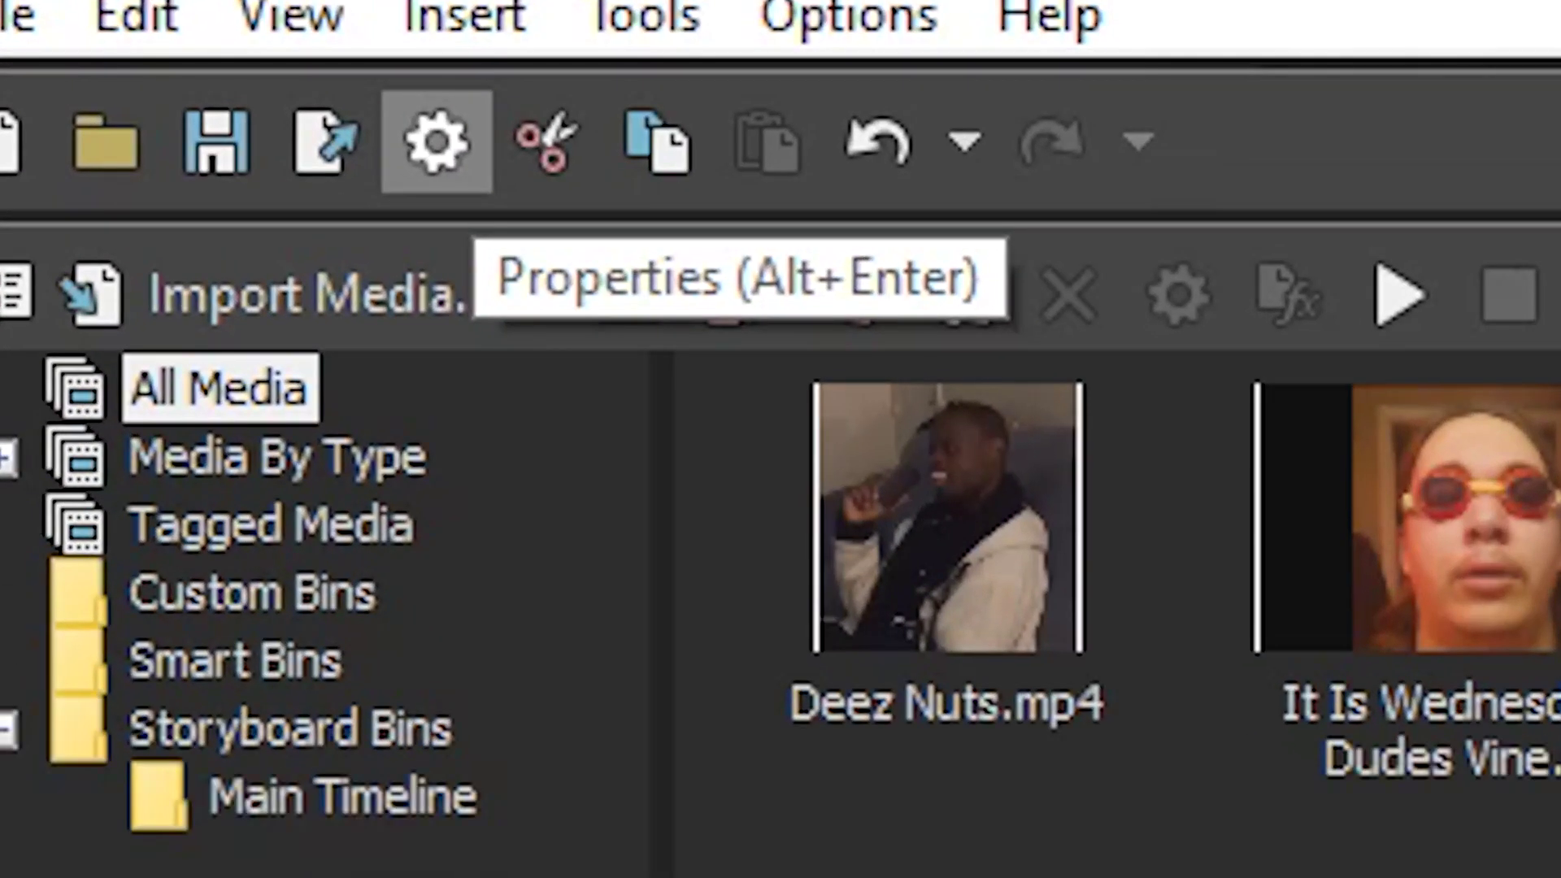
Set the resample mode to Disable resample in the project properties.
{"action": "left_click", "coordinate": [437, 142]}
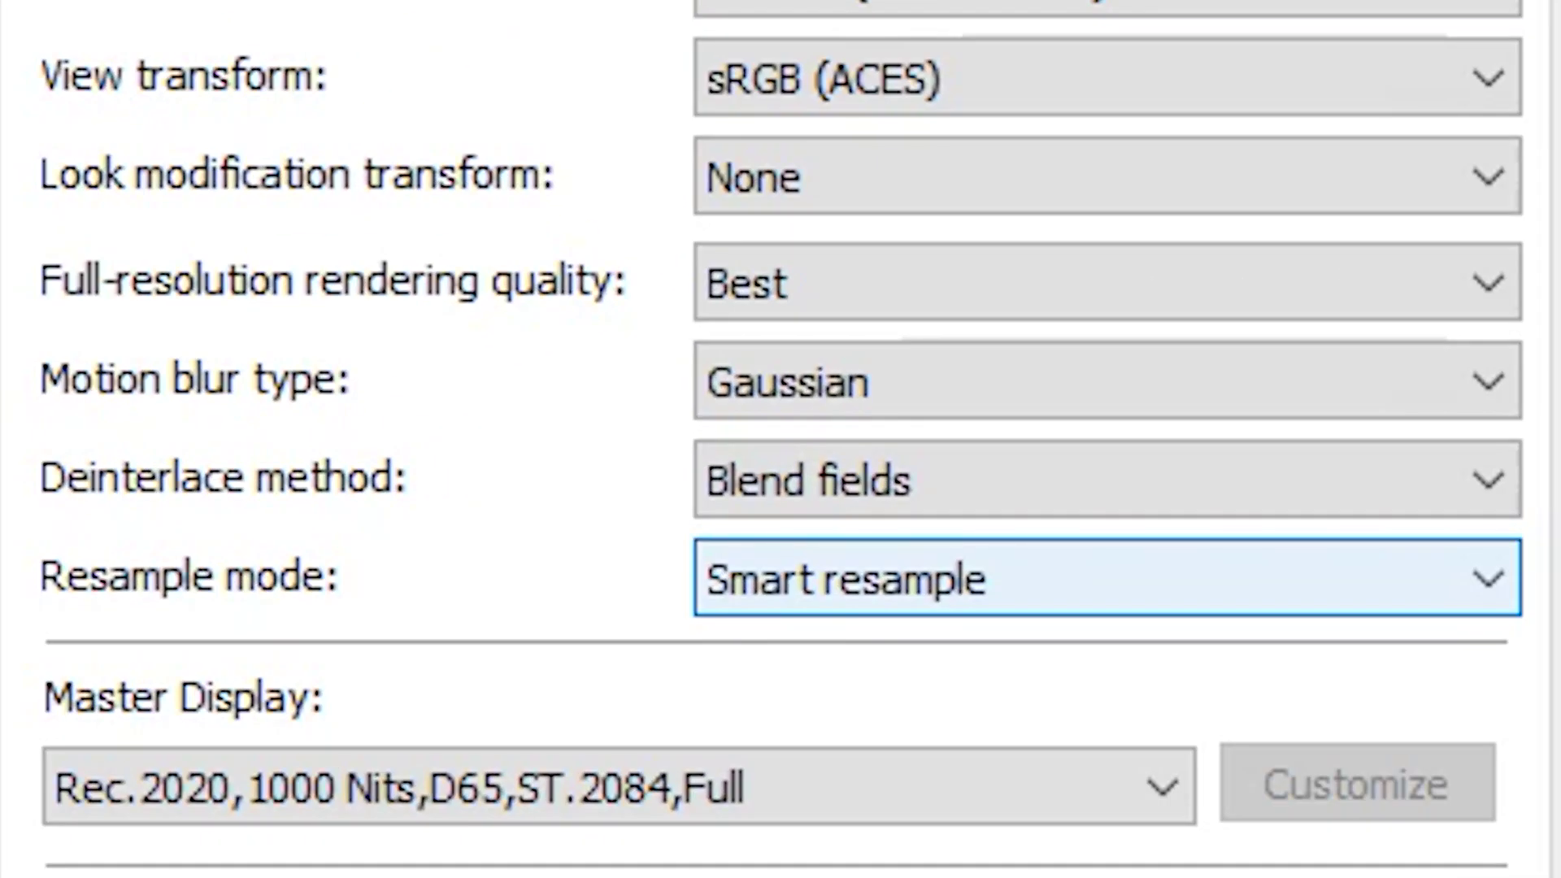
{"action": "left_click", "coordinate": [1106, 578]}
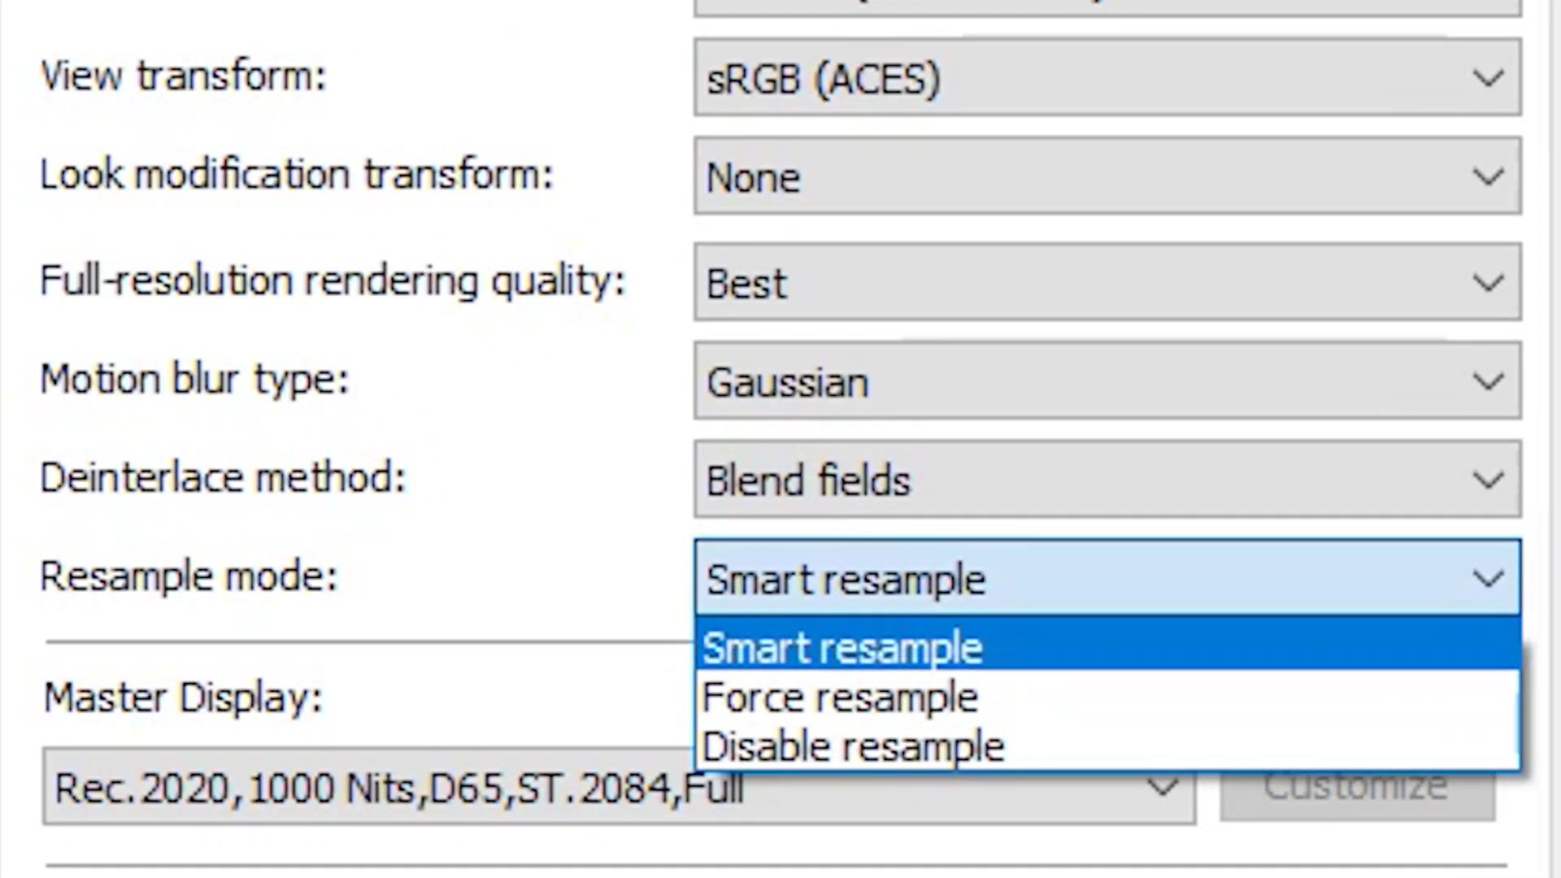
{"action": "left_click", "coordinate": [853, 745]}
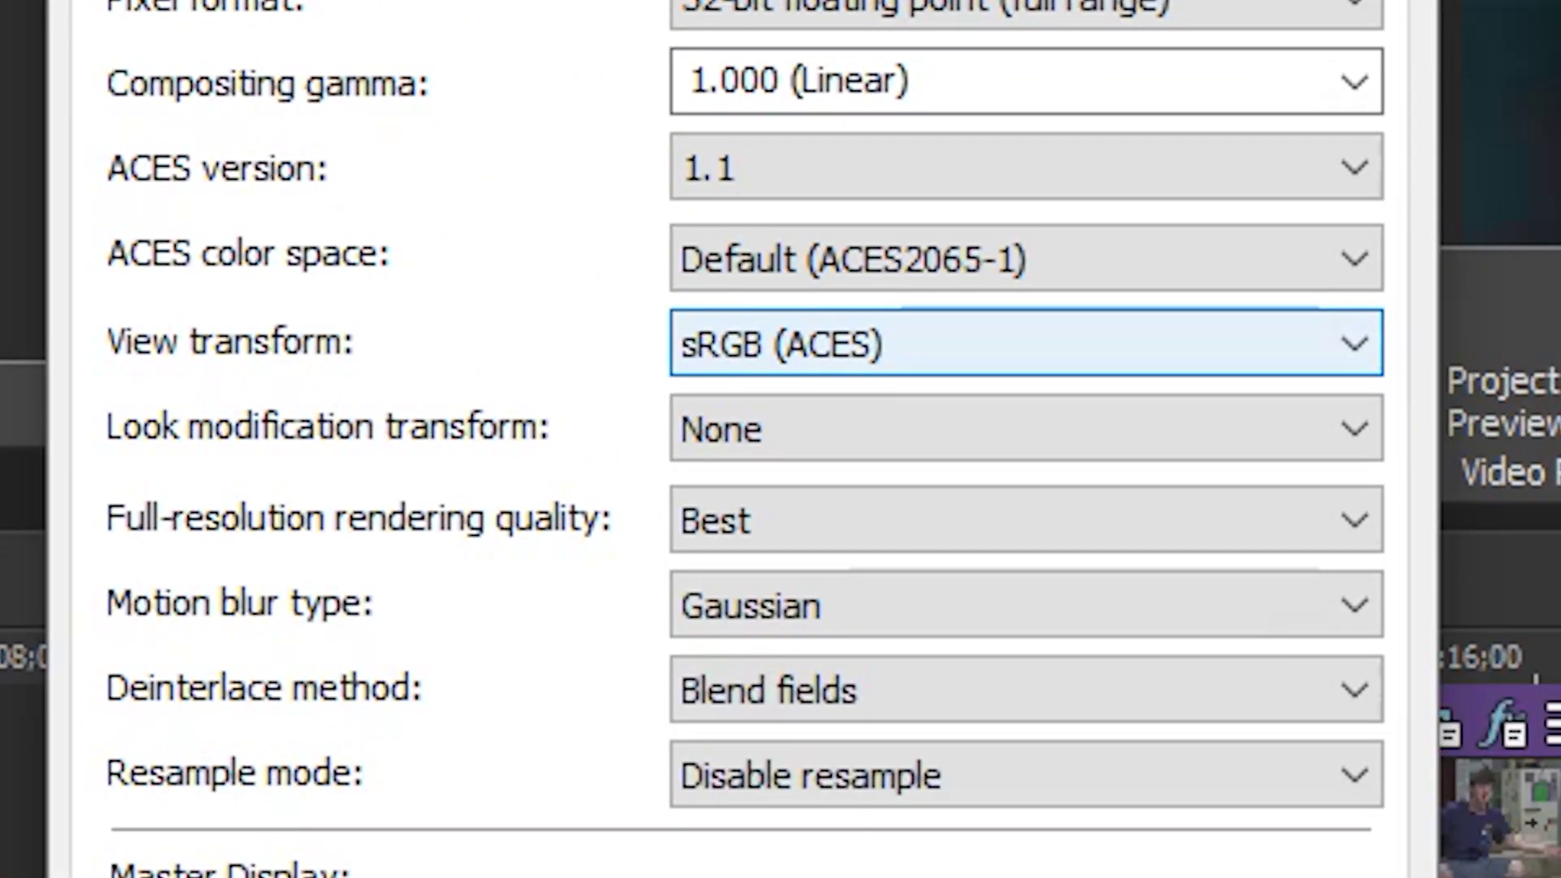
Set the project's view transform to Off, apply the project properties and close them.
{"action": "key", "text": "alt+Down"}
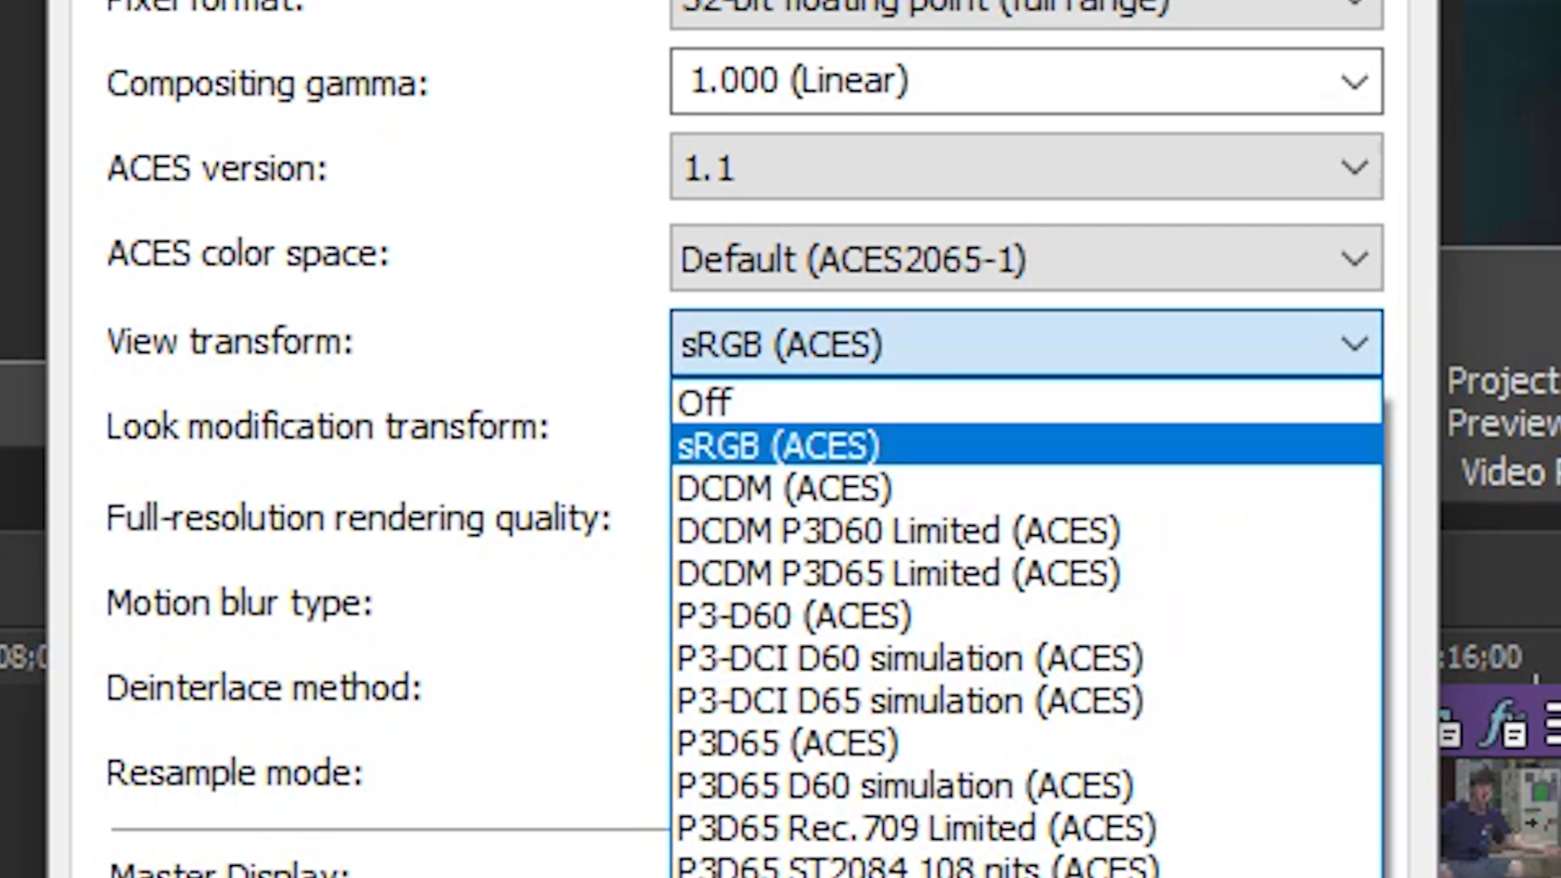
{"action": "key", "text": "Up"}
{"action": "key", "text": "Return"}
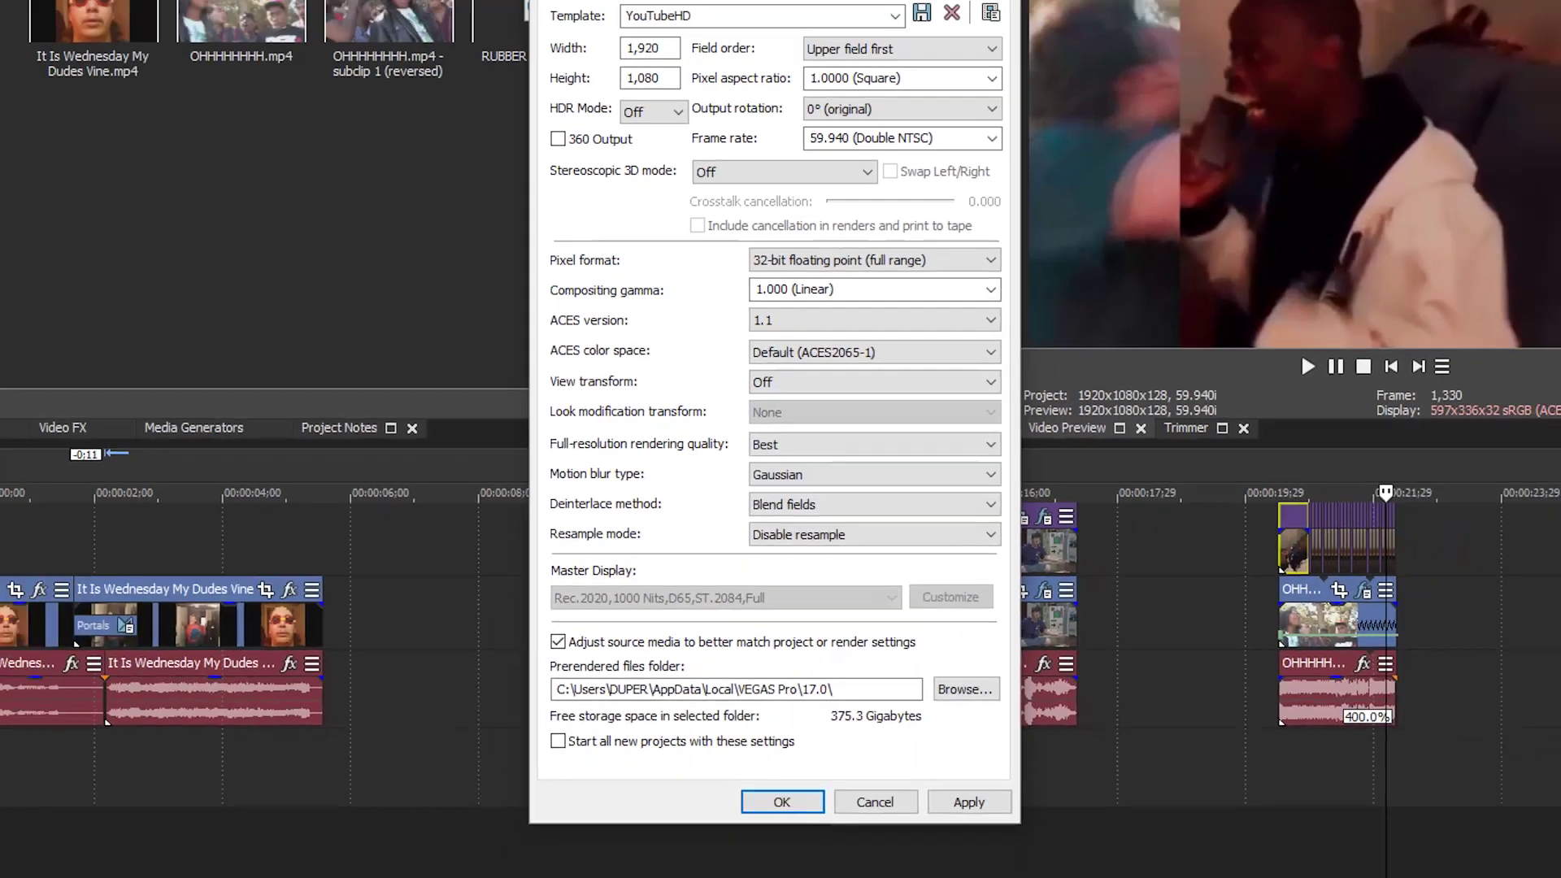
{"action": "left_click", "coordinate": [917, 685]}
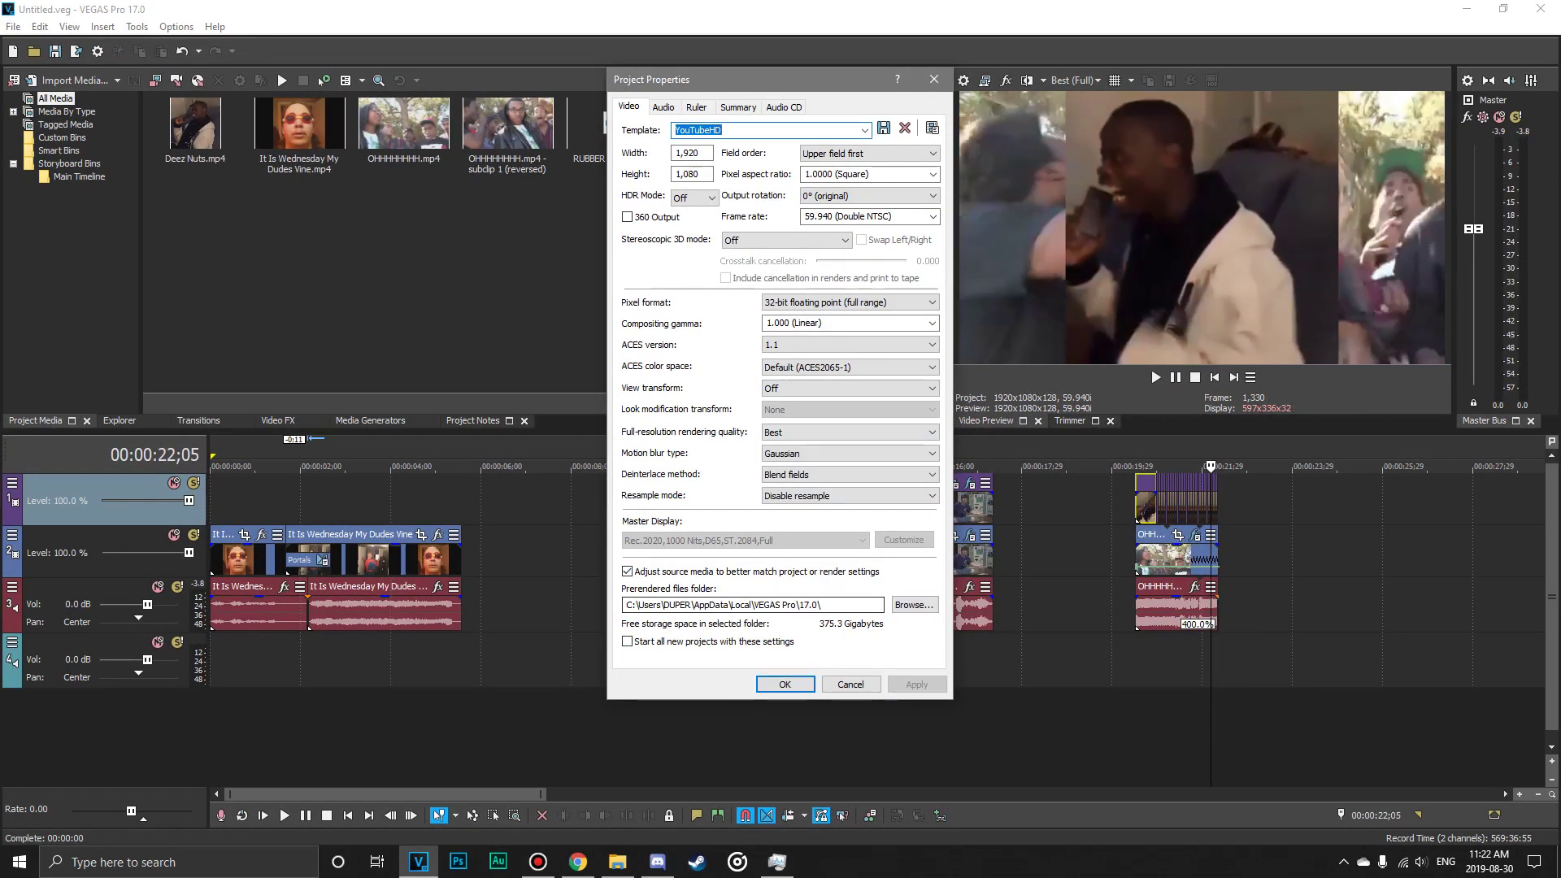
{"action": "key", "text": "Return"}
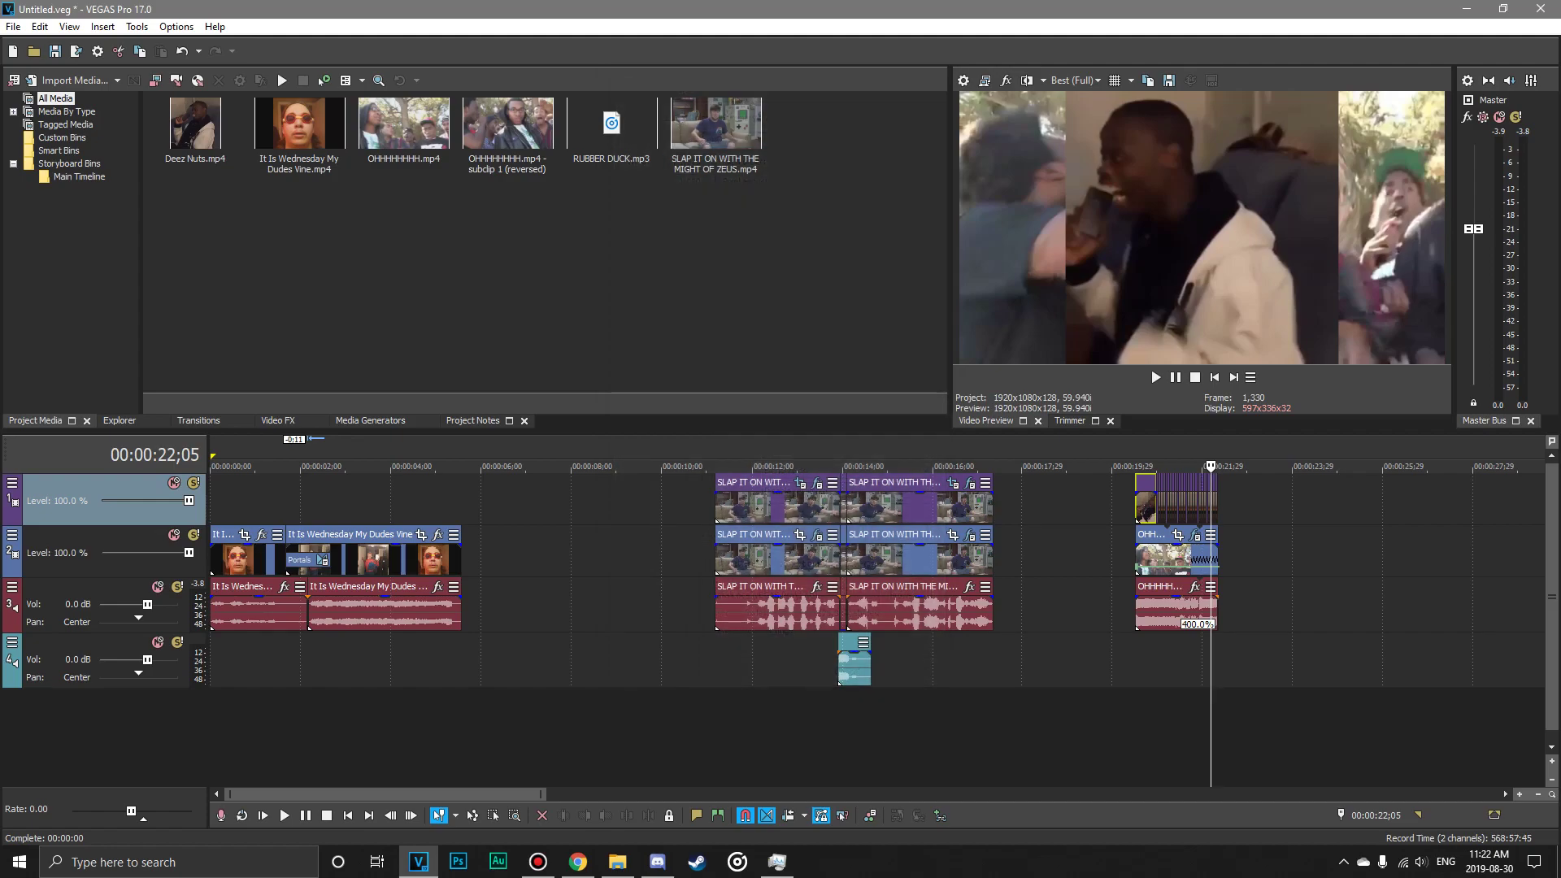
Replay the It Is Wednesday My Dudes Vine clips, including once from the project start, to compare preview smoothness.
{"action": "left_click", "coordinate": [261, 500]}
{"action": "key", "text": "space"}
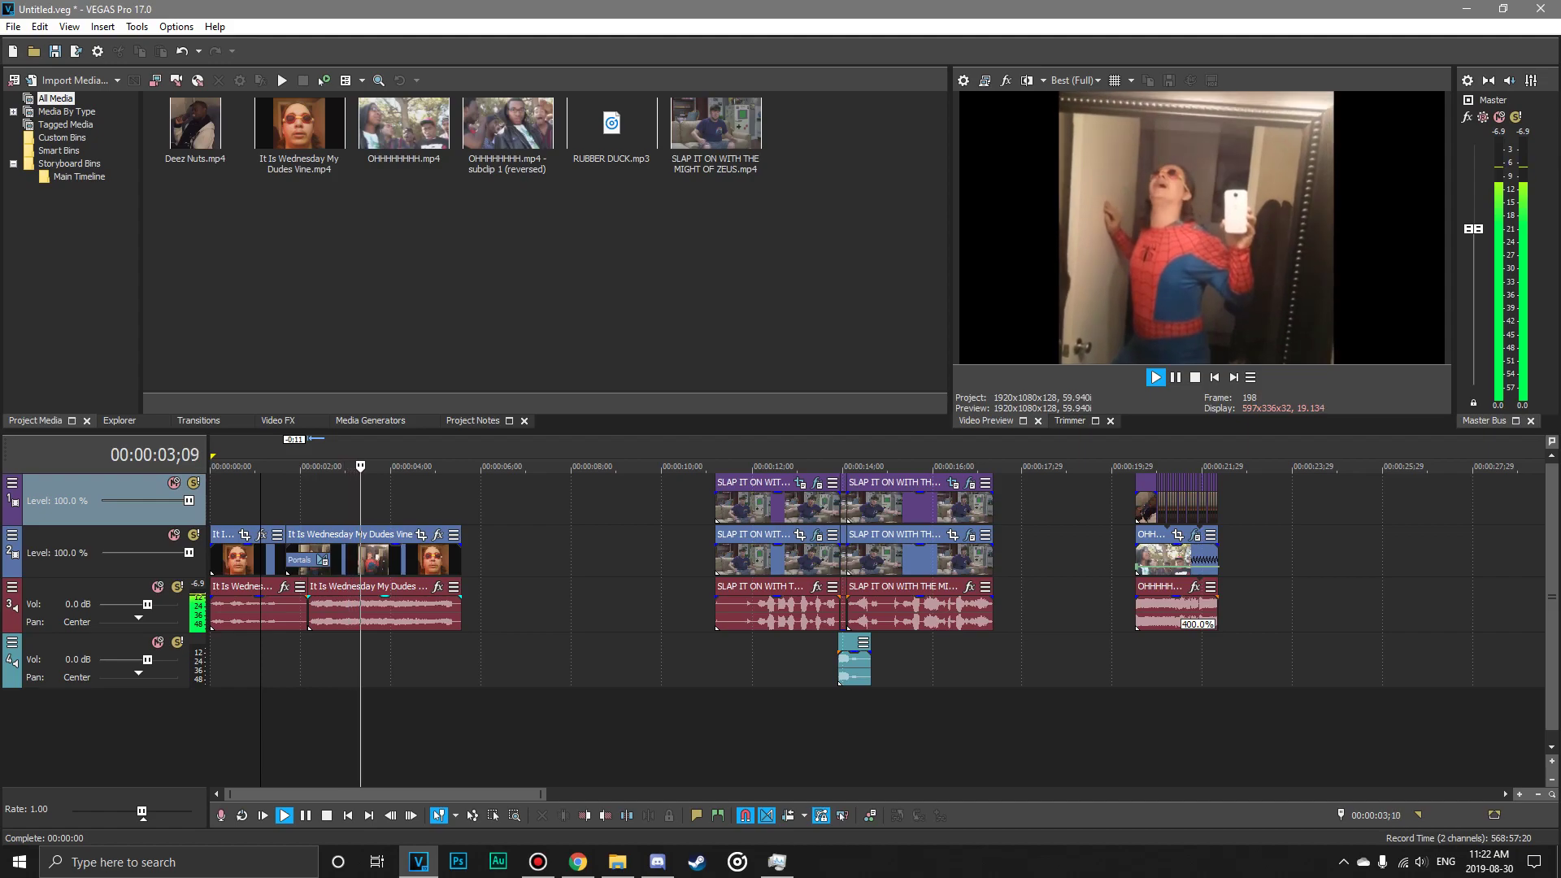
{"action": "key", "text": "Return"}
{"action": "key", "text": "ctrl+Home"}
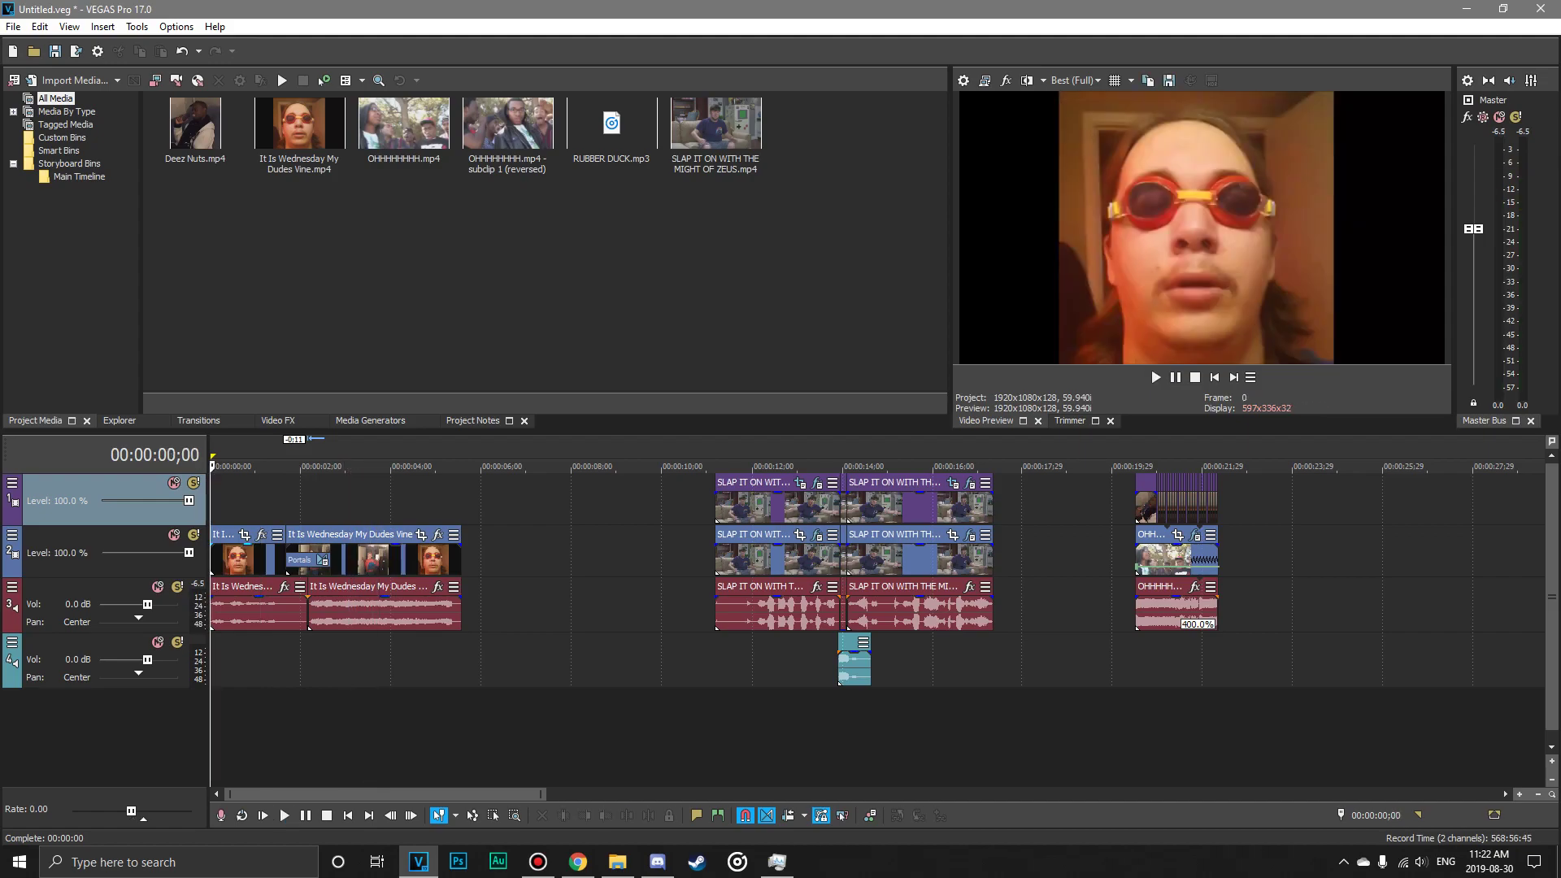
{"action": "key", "text": "space"}
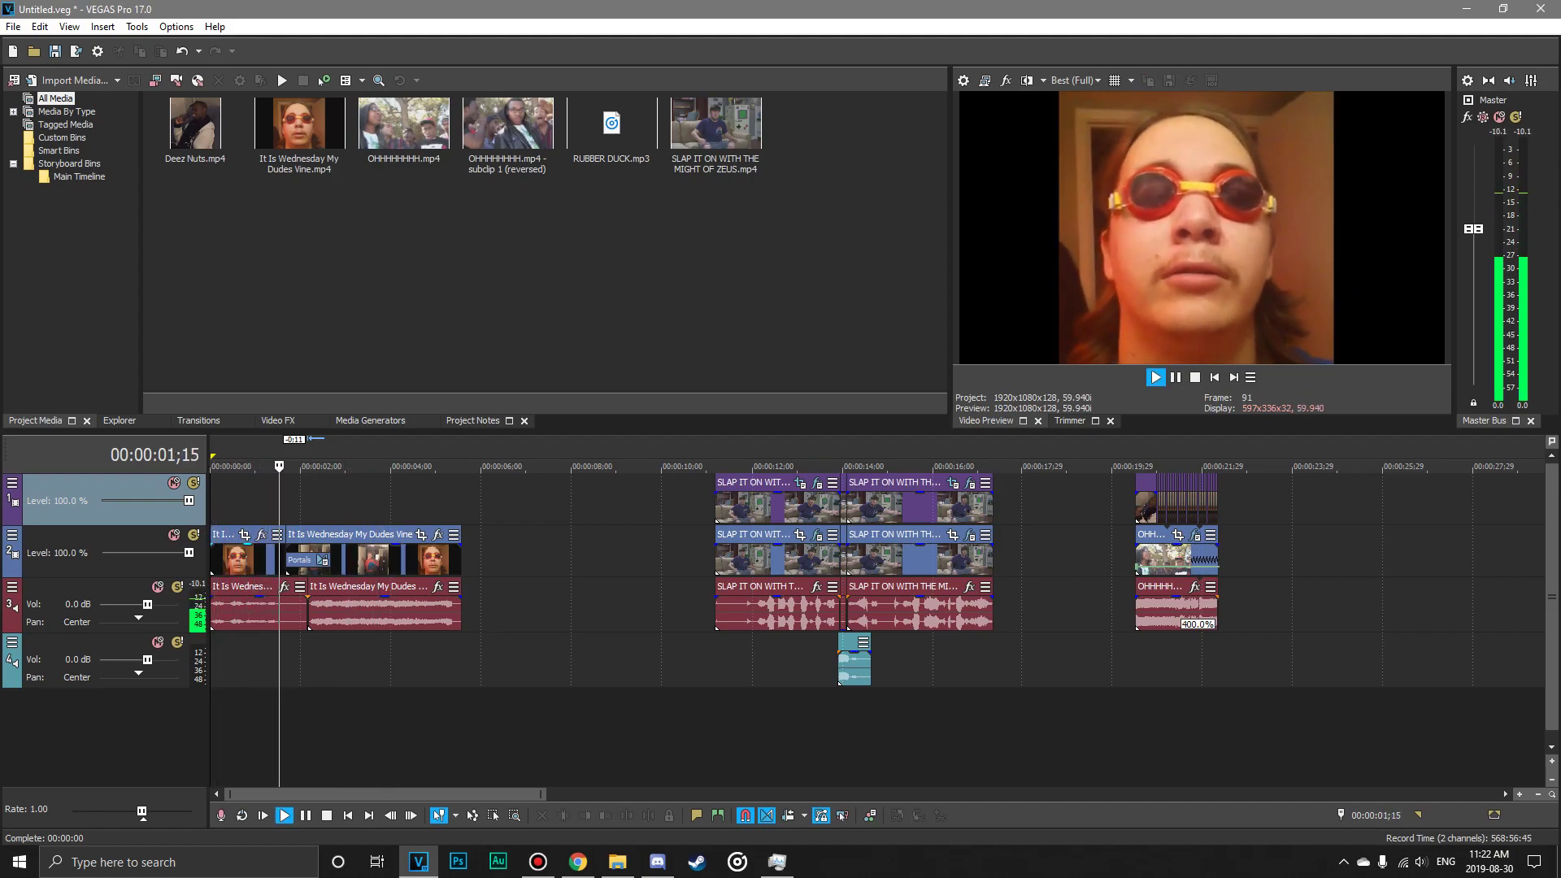
{"action": "key", "text": "Return"}
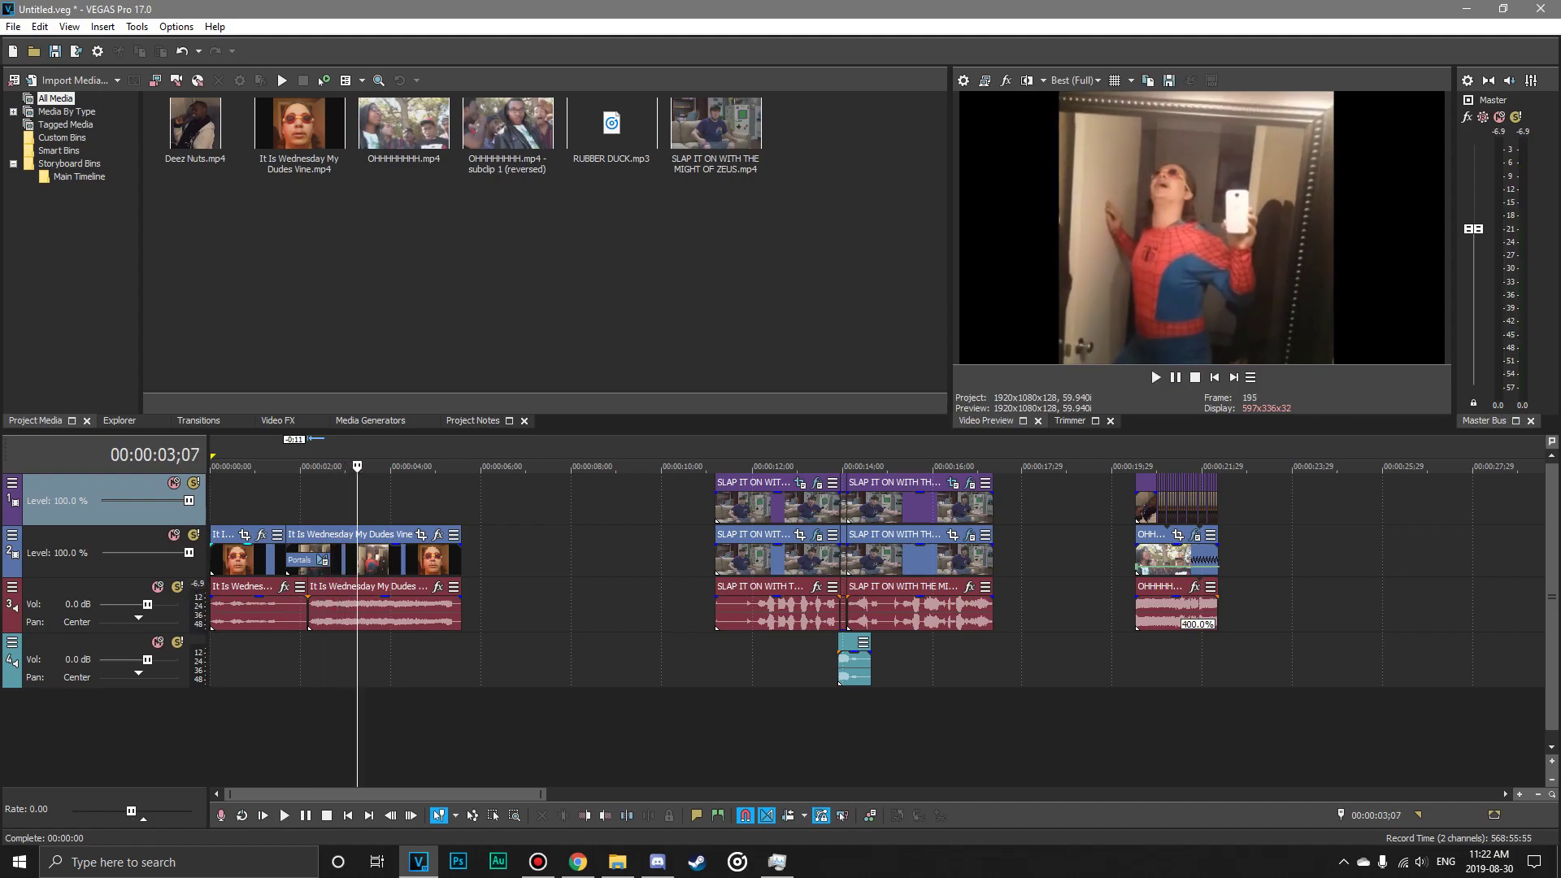
Replay the SLAP IT ON WITH THE MIGHT OF ZEUS clips from their start with the changed project settings.
{"action": "left_click", "coordinate": [717, 500]}
{"action": "key", "text": "space"}
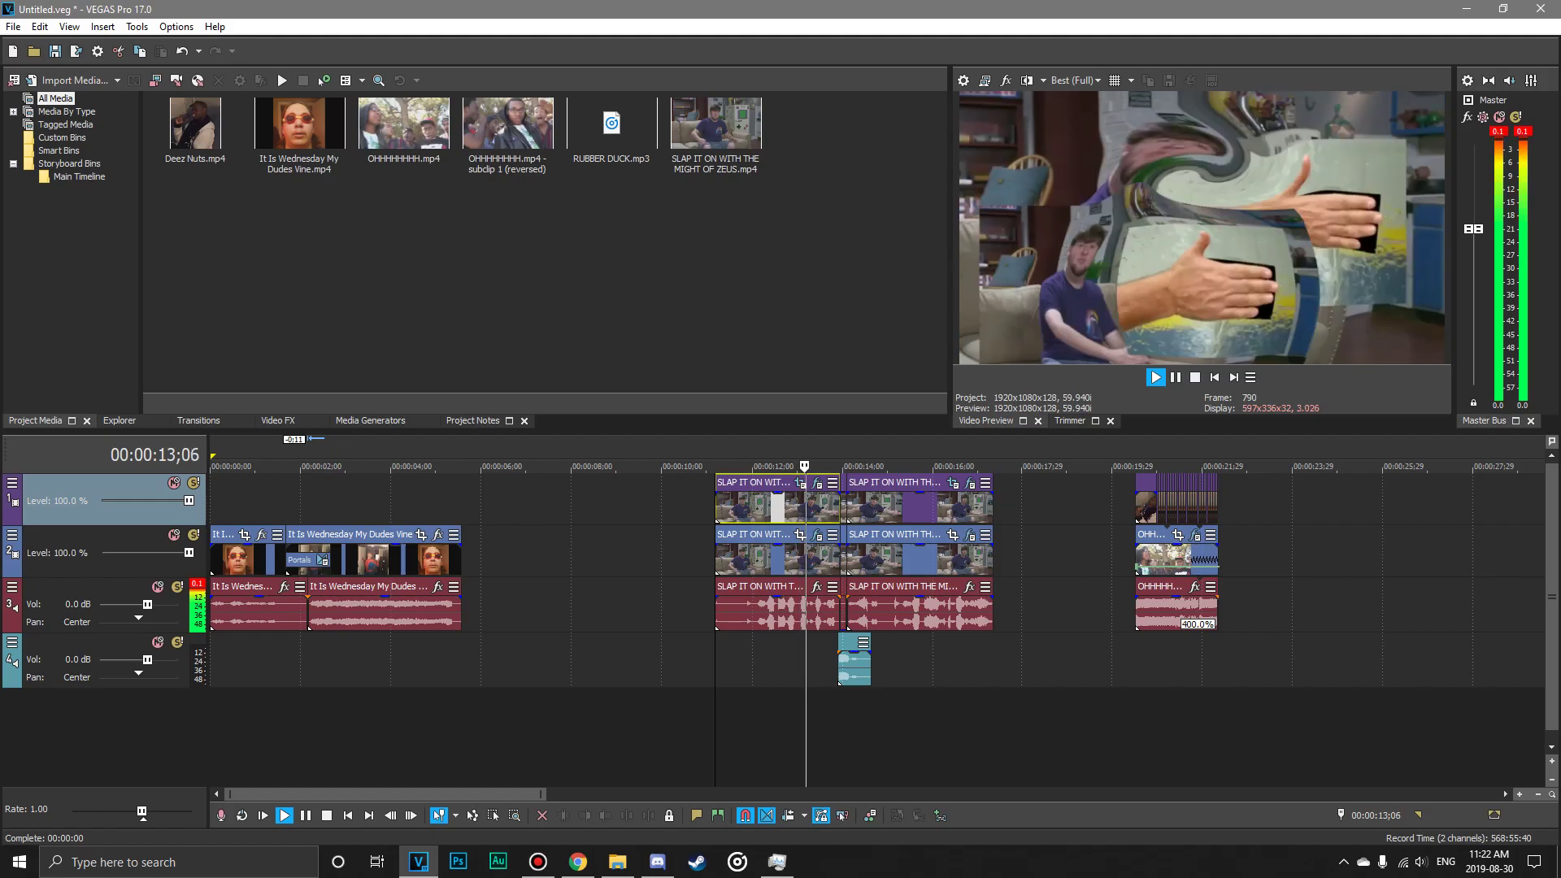
{"action": "key", "text": "Return"}
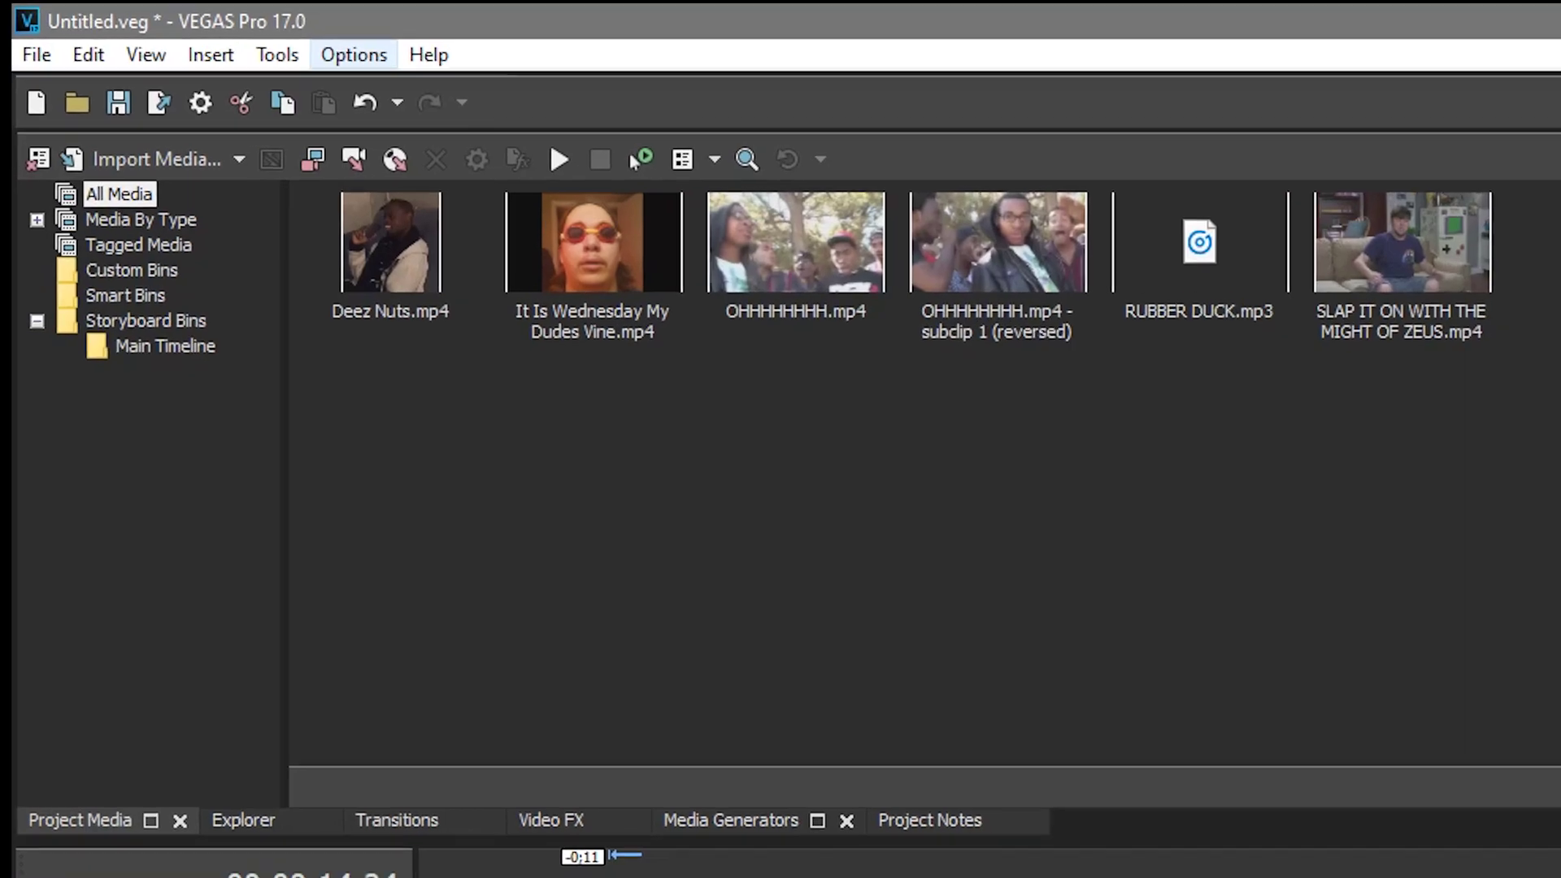
Set the maximum Dynamic RAM Preview to 0 MB in the video preferences, then apply and close them.
{"action": "left_click", "coordinate": [202, 30]}
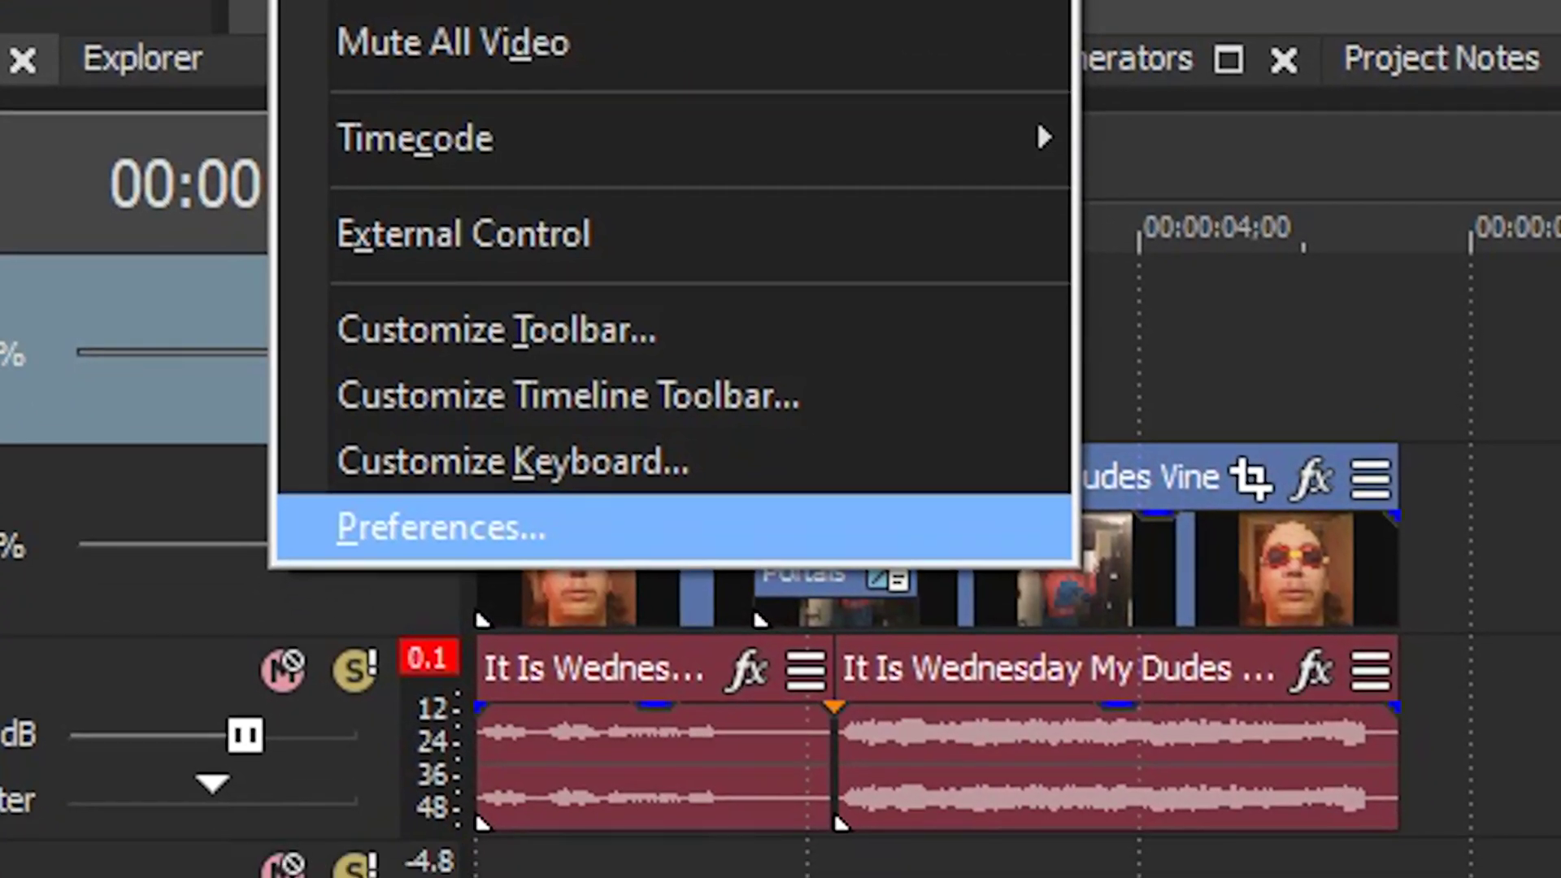
{"action": "left_click", "coordinate": [441, 527]}
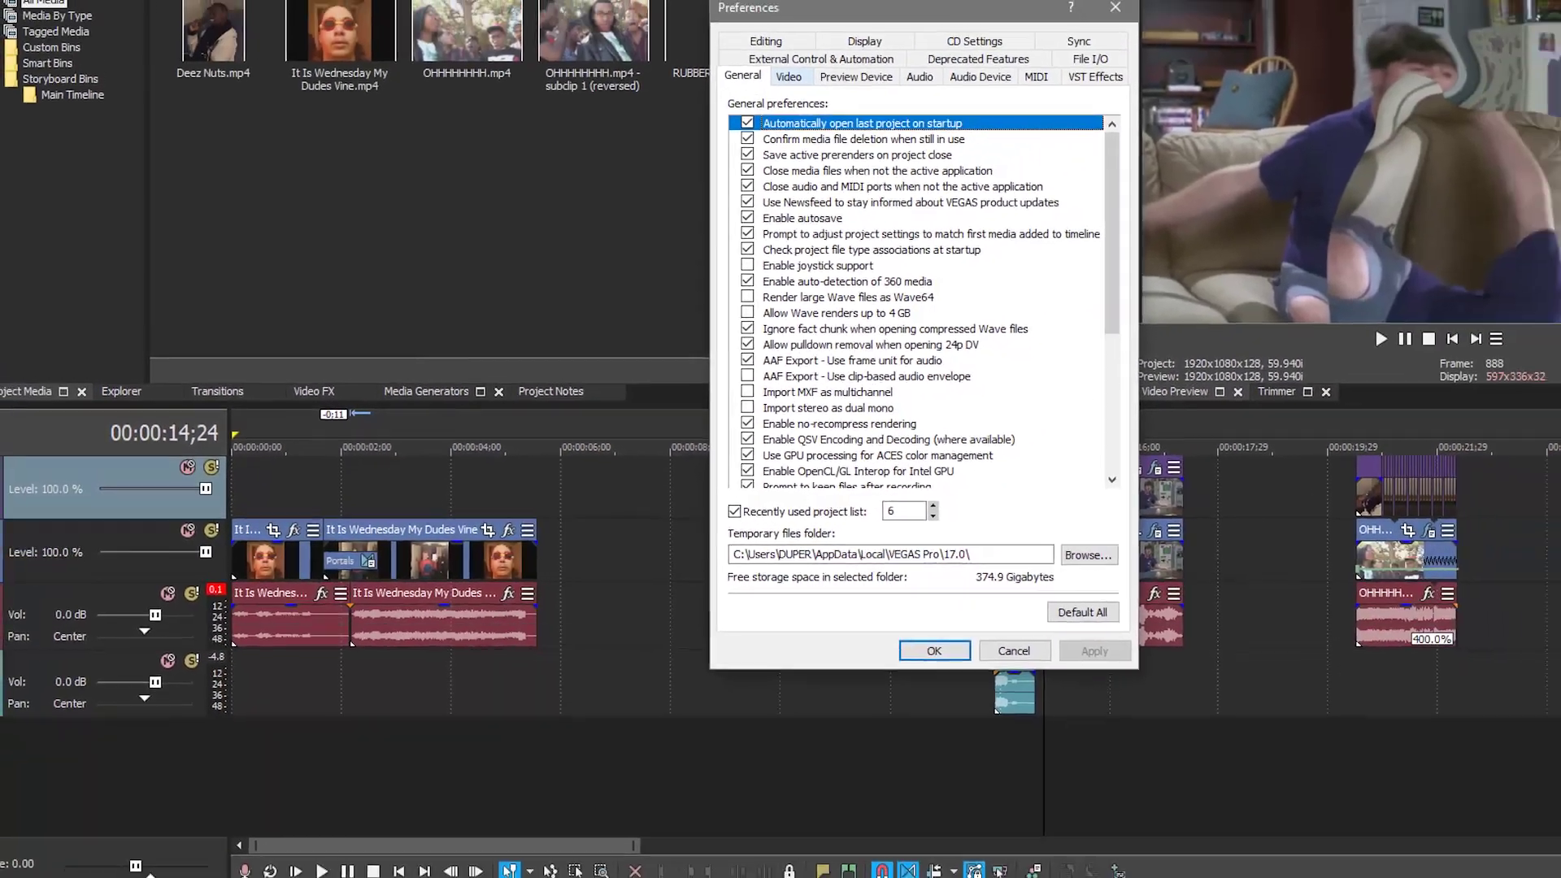
{"action": "key", "text": "ctrl+Tab"}
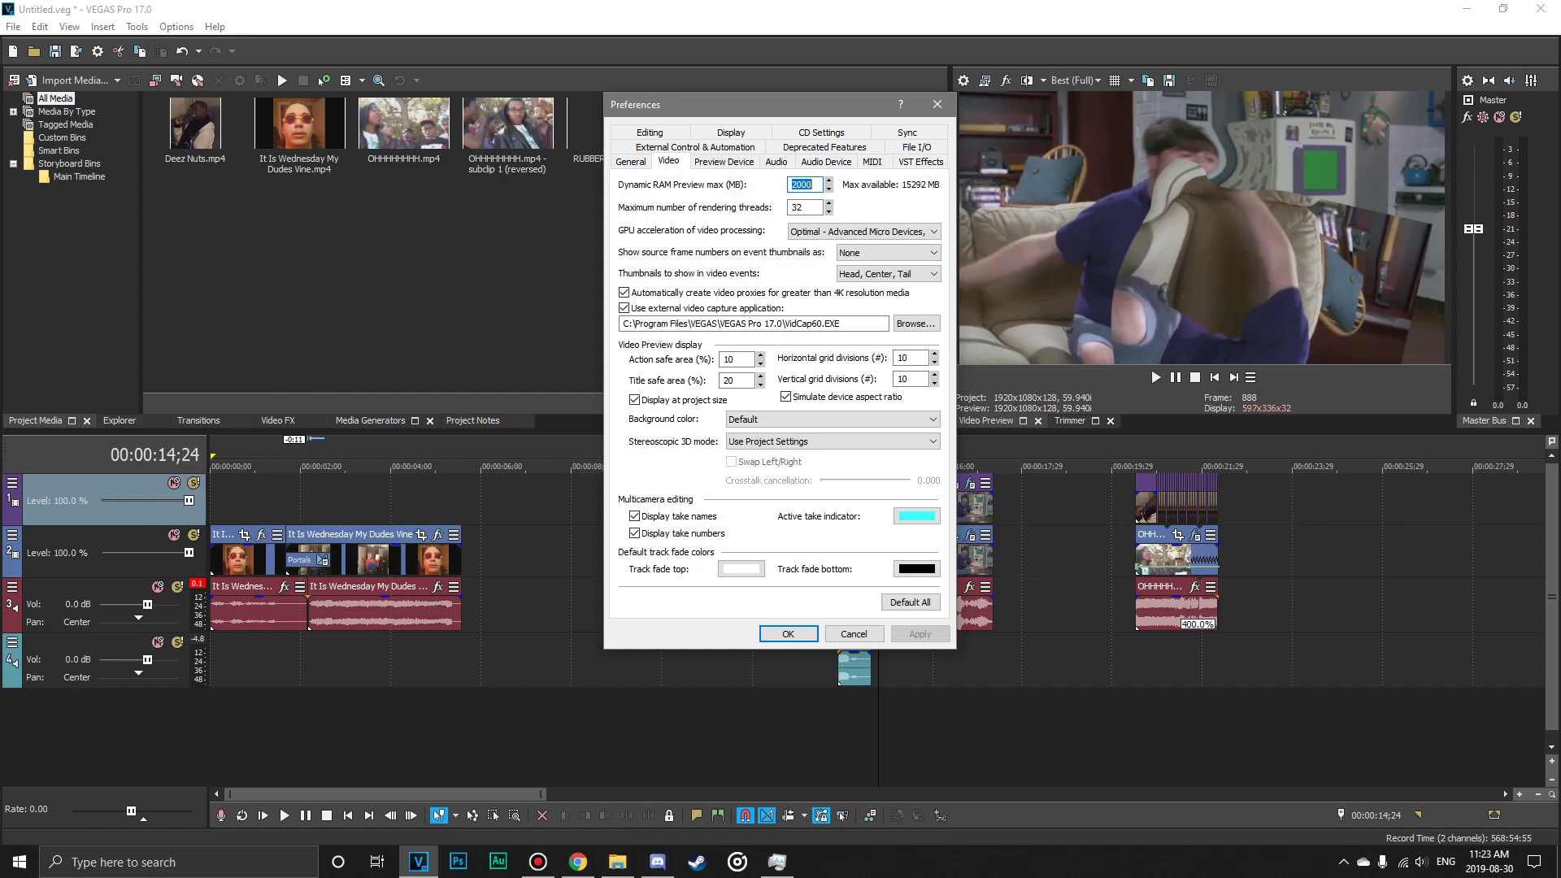
{"action": "key", "text": "BackSpace"}
{"action": "type", "text": "0"}
{"action": "left_click", "coordinate": [919, 633]}
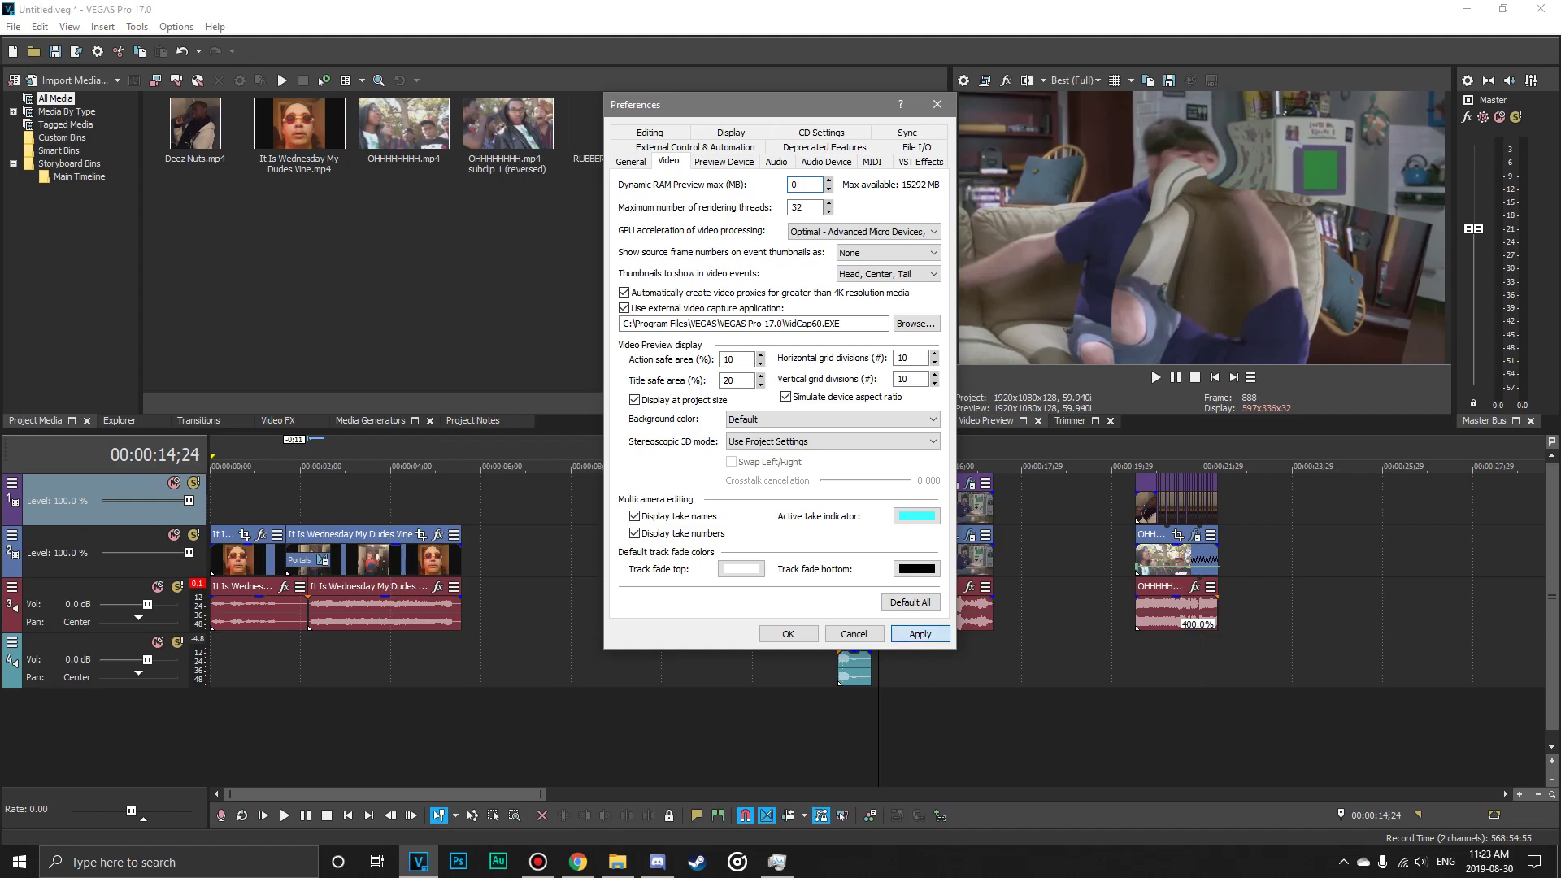
{"action": "left_click", "coordinate": [787, 633]}
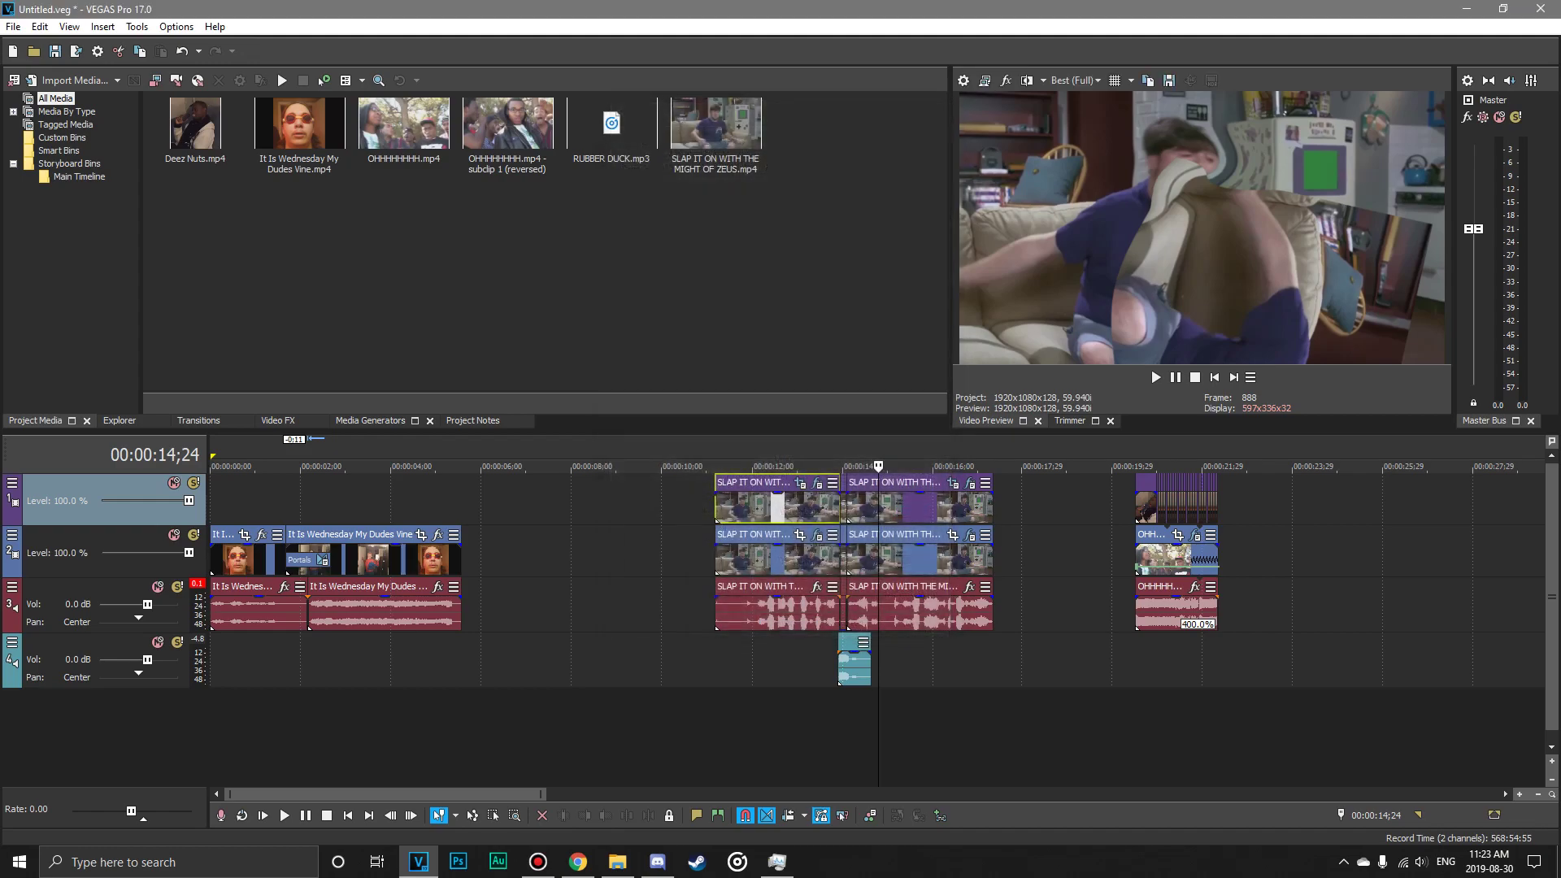
Replay the It Is Wednesday My Dudes Vine clips twice from different start points to judge playback with 0 MB Dynamic RAM Preview.
{"action": "left_click", "coordinate": [257, 508]}
{"action": "key", "text": "space"}
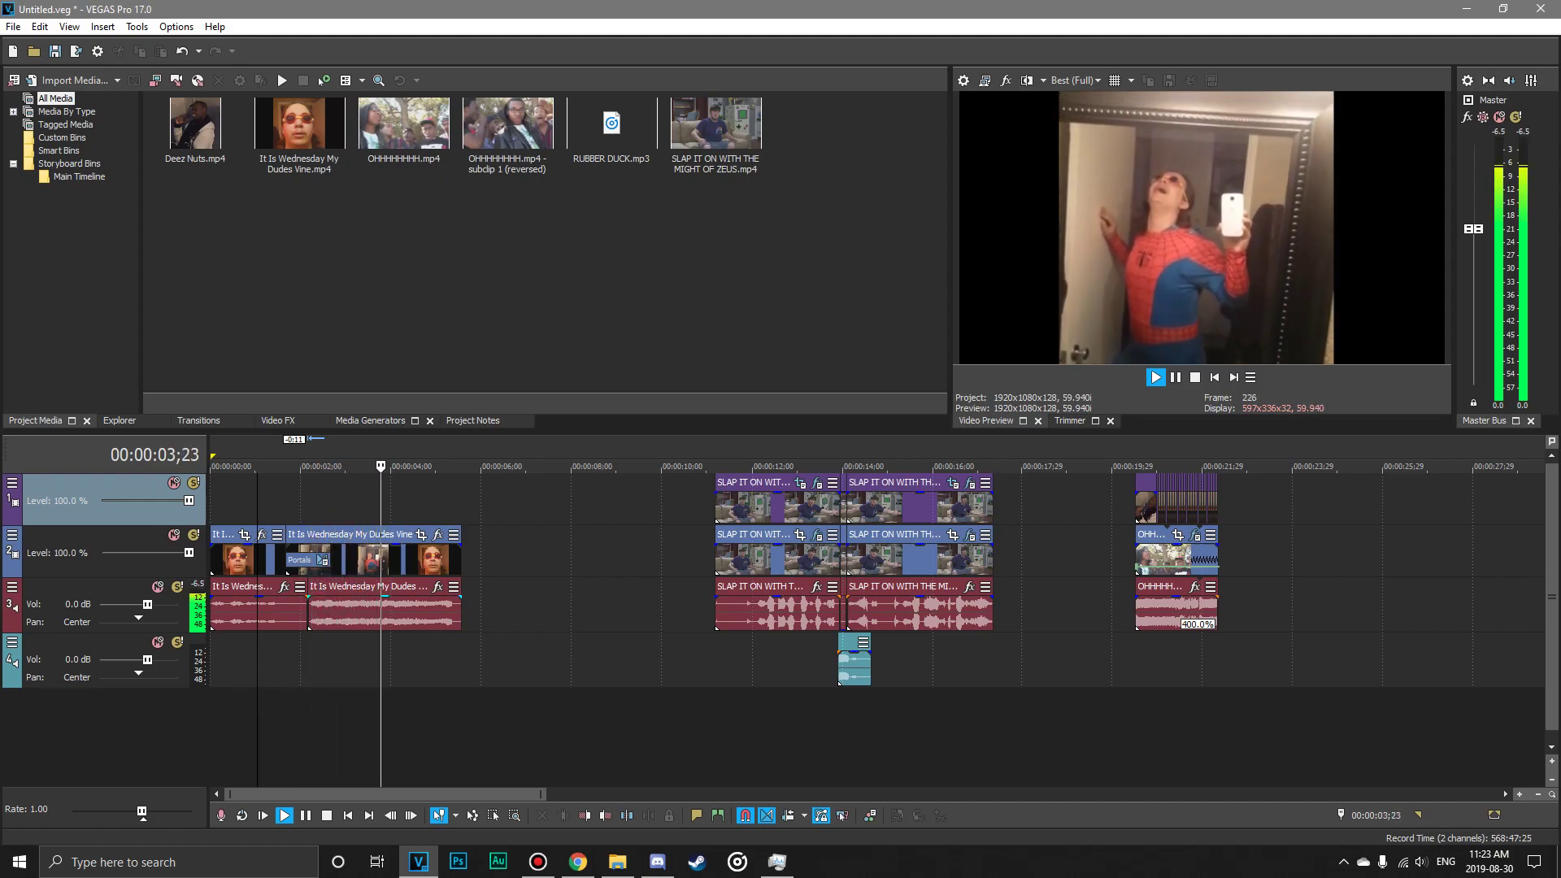
{"action": "key", "text": "Return"}
{"action": "left_click", "coordinate": [286, 508]}
{"action": "key", "text": "space"}
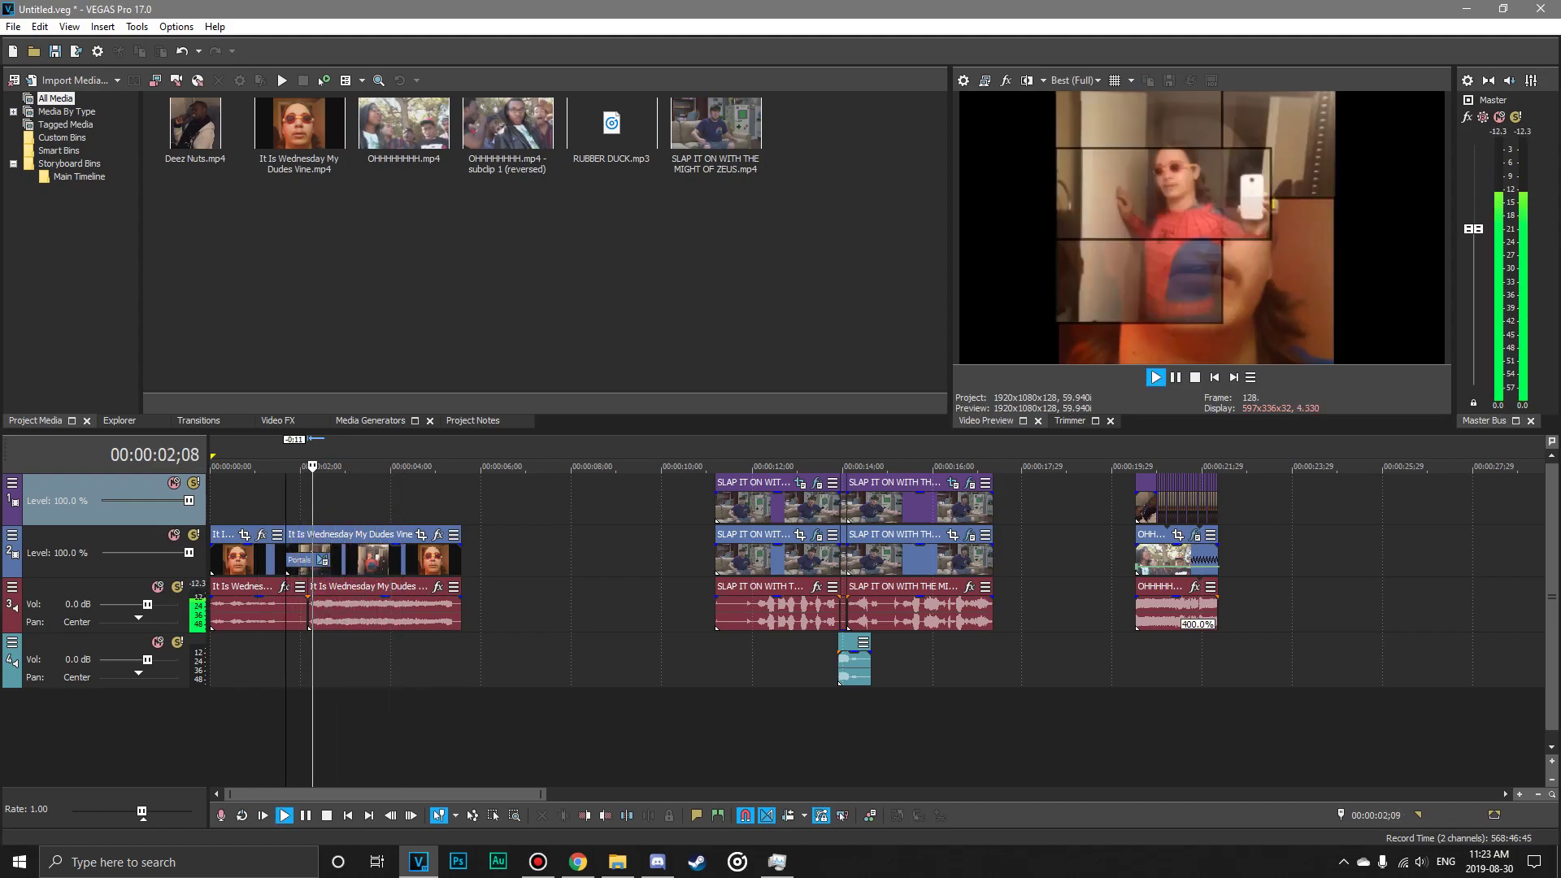
{"action": "key", "text": "Return"}
{"action": "left_click", "coordinate": [286, 508]}
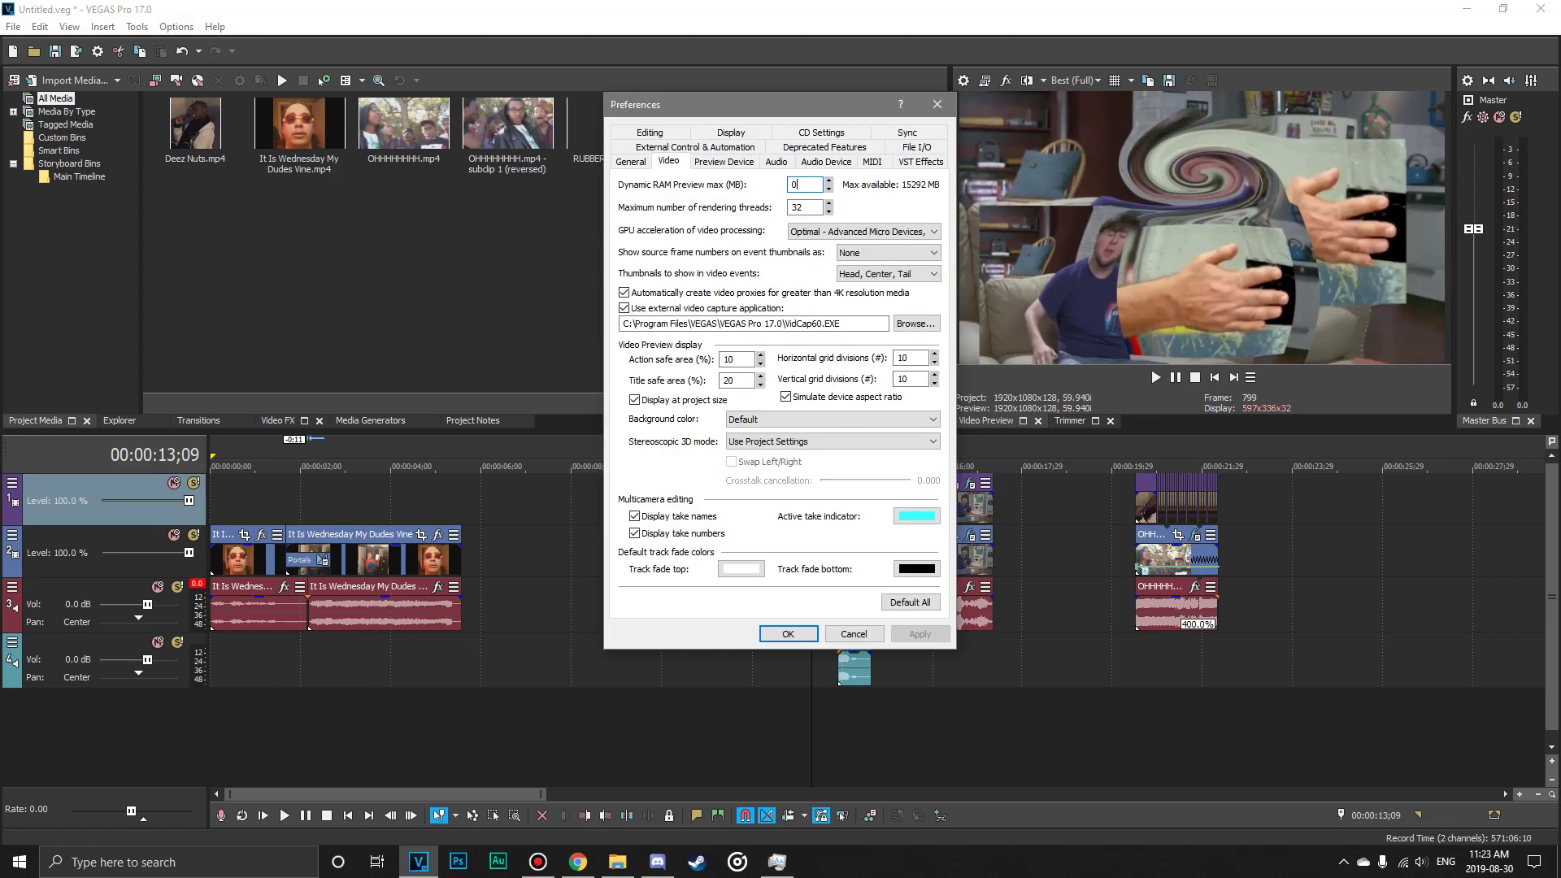
Set the maximum Dynamic RAM Preview to 8000 MB, apply it, acknowledge the memory notice and close the preferences.
{"action": "key", "text": "BackSpace"}
{"action": "key", "text": "BackSpace"}
{"action": "type", "text": "8000"}
{"action": "left_click", "coordinate": [919, 633]}
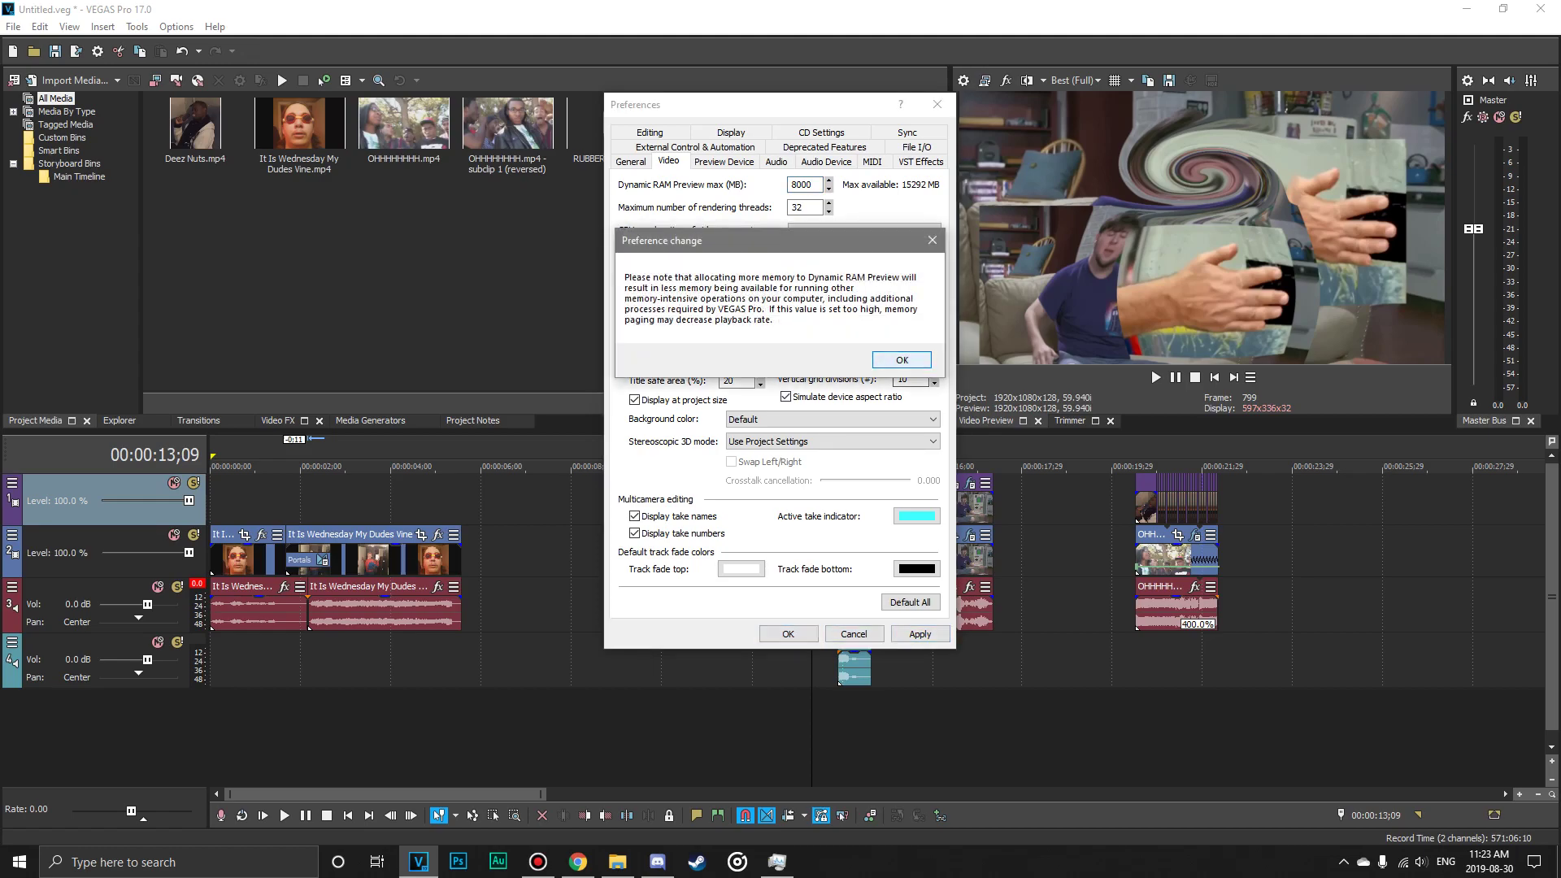
{"action": "left_click", "coordinate": [901, 359]}
{"action": "left_click", "coordinate": [787, 633]}
Replay the It Is Wednesday My Dudes Vine clips and the SLAP IT ON WITH THE MIGHT OF ZEUS clips with 8000 MB Dynamic RAM Preview.
{"action": "key", "text": "space"}
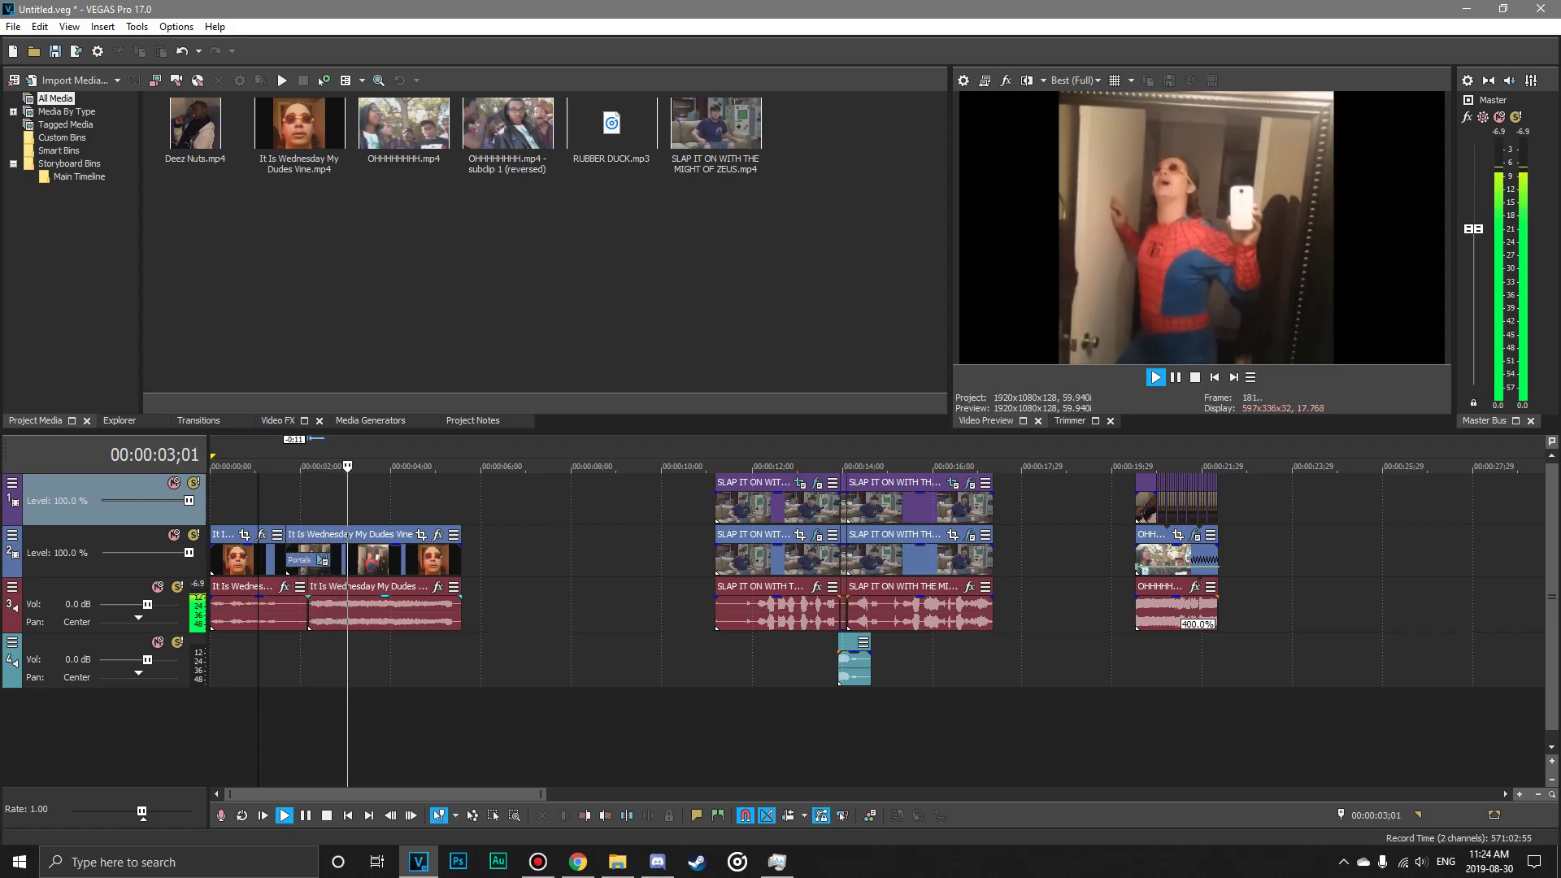
{"action": "key", "text": "Return"}
{"action": "key", "text": "space"}
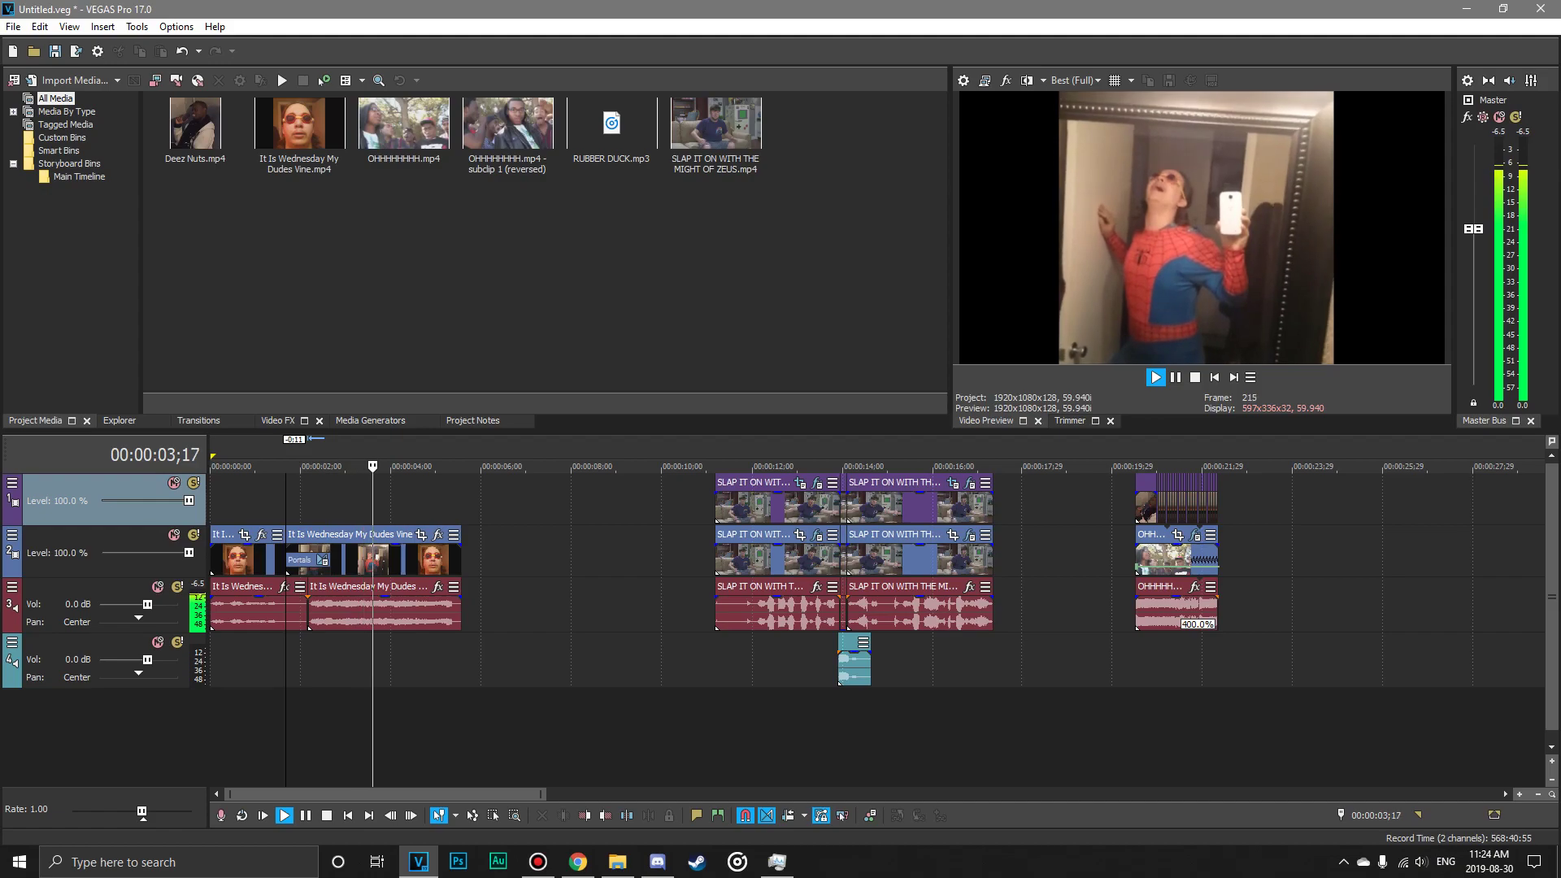
{"action": "key", "text": "Return"}
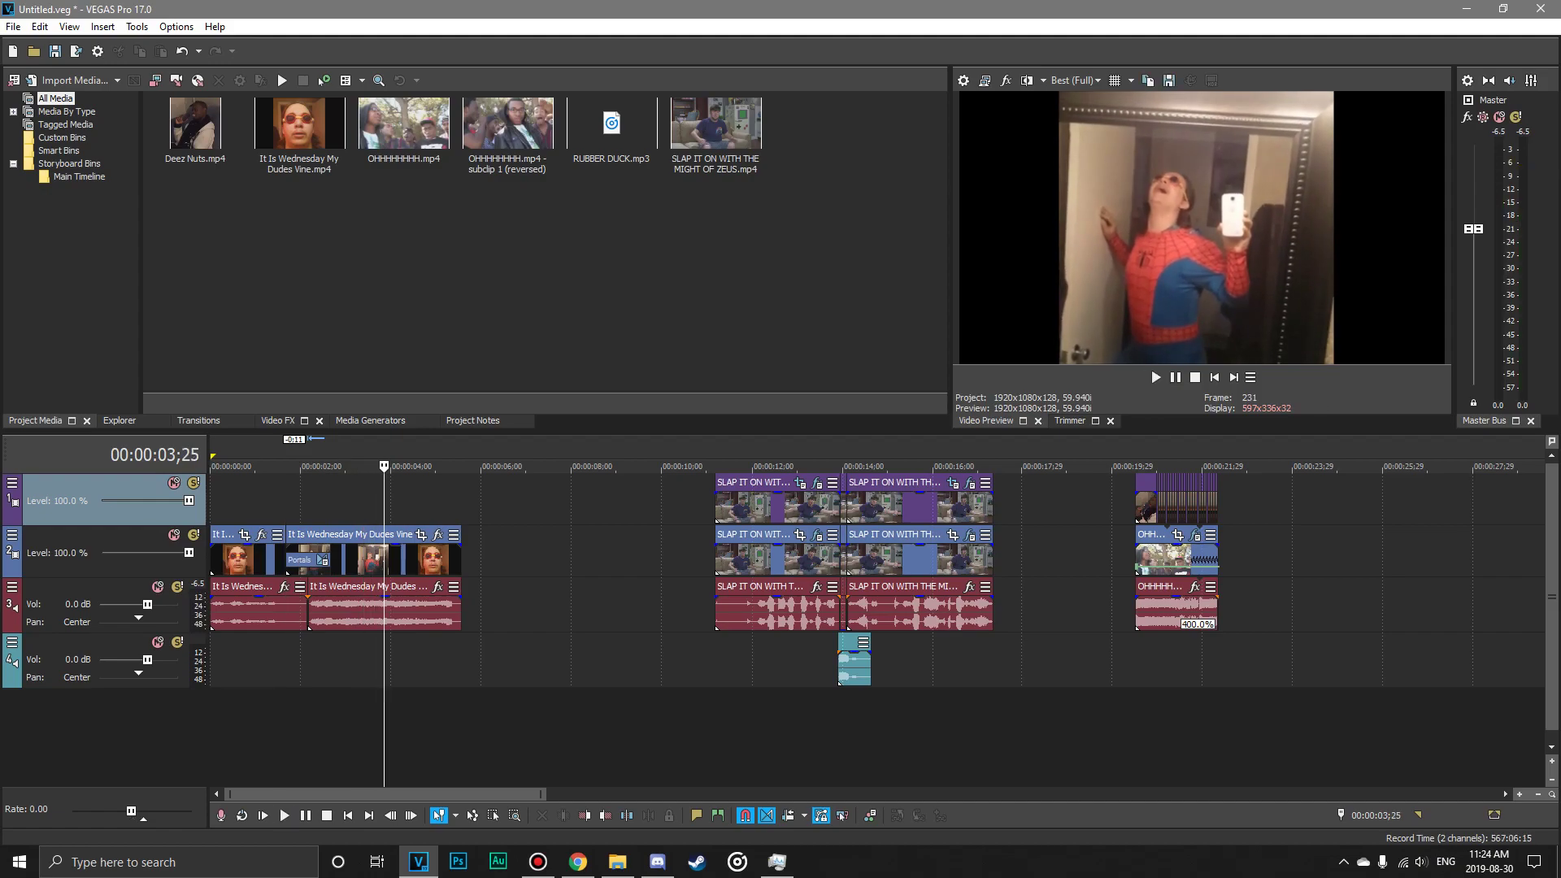
{"action": "left_click", "coordinate": [716, 506]}
{"action": "key", "text": "space"}
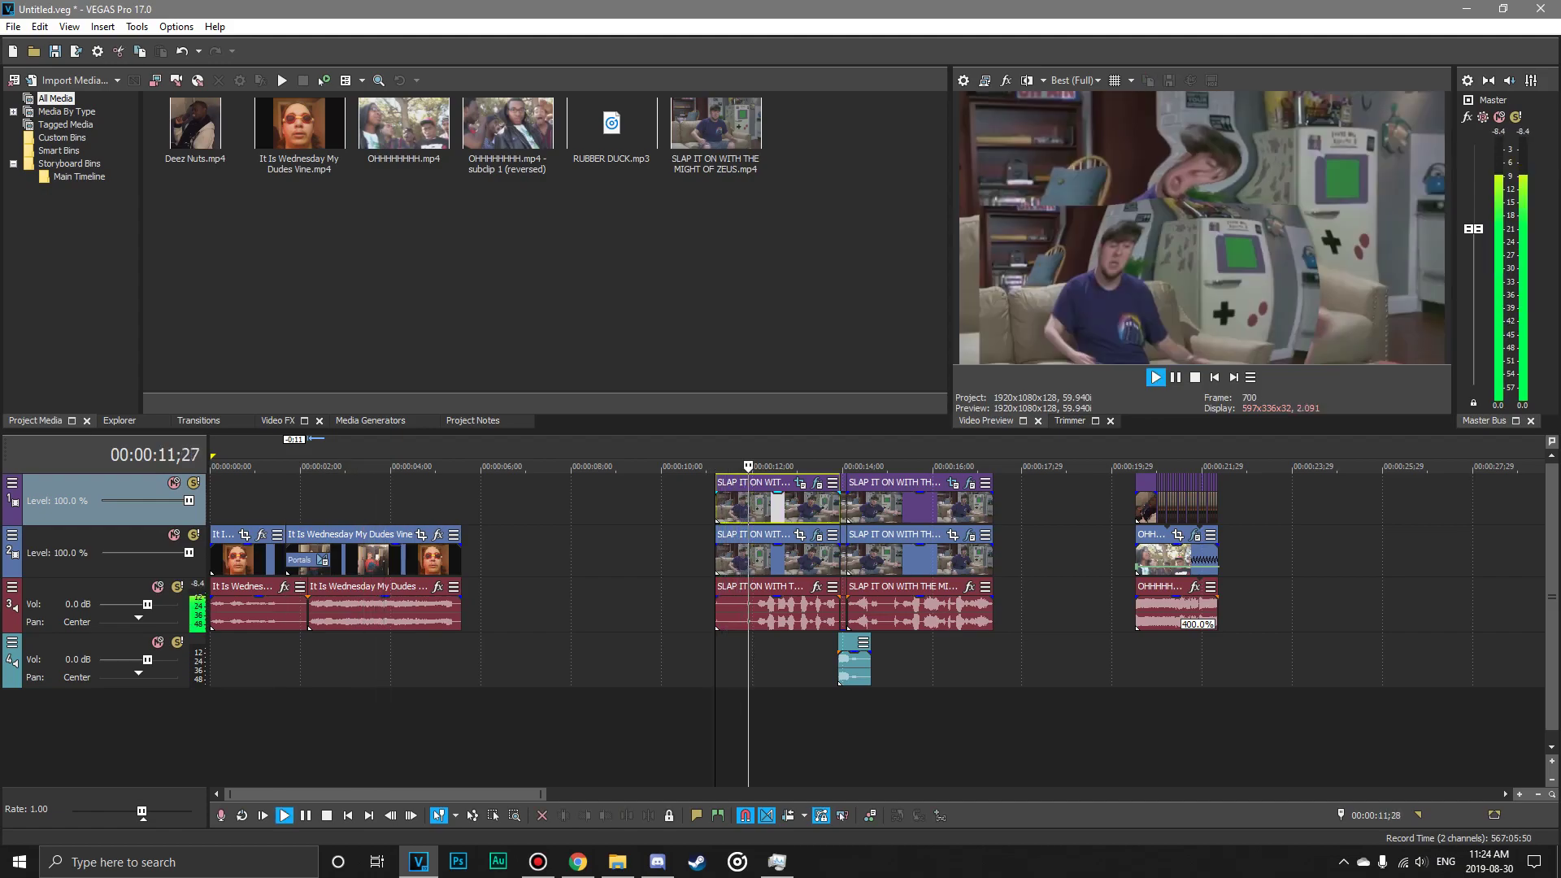
{"action": "key", "text": "Return"}
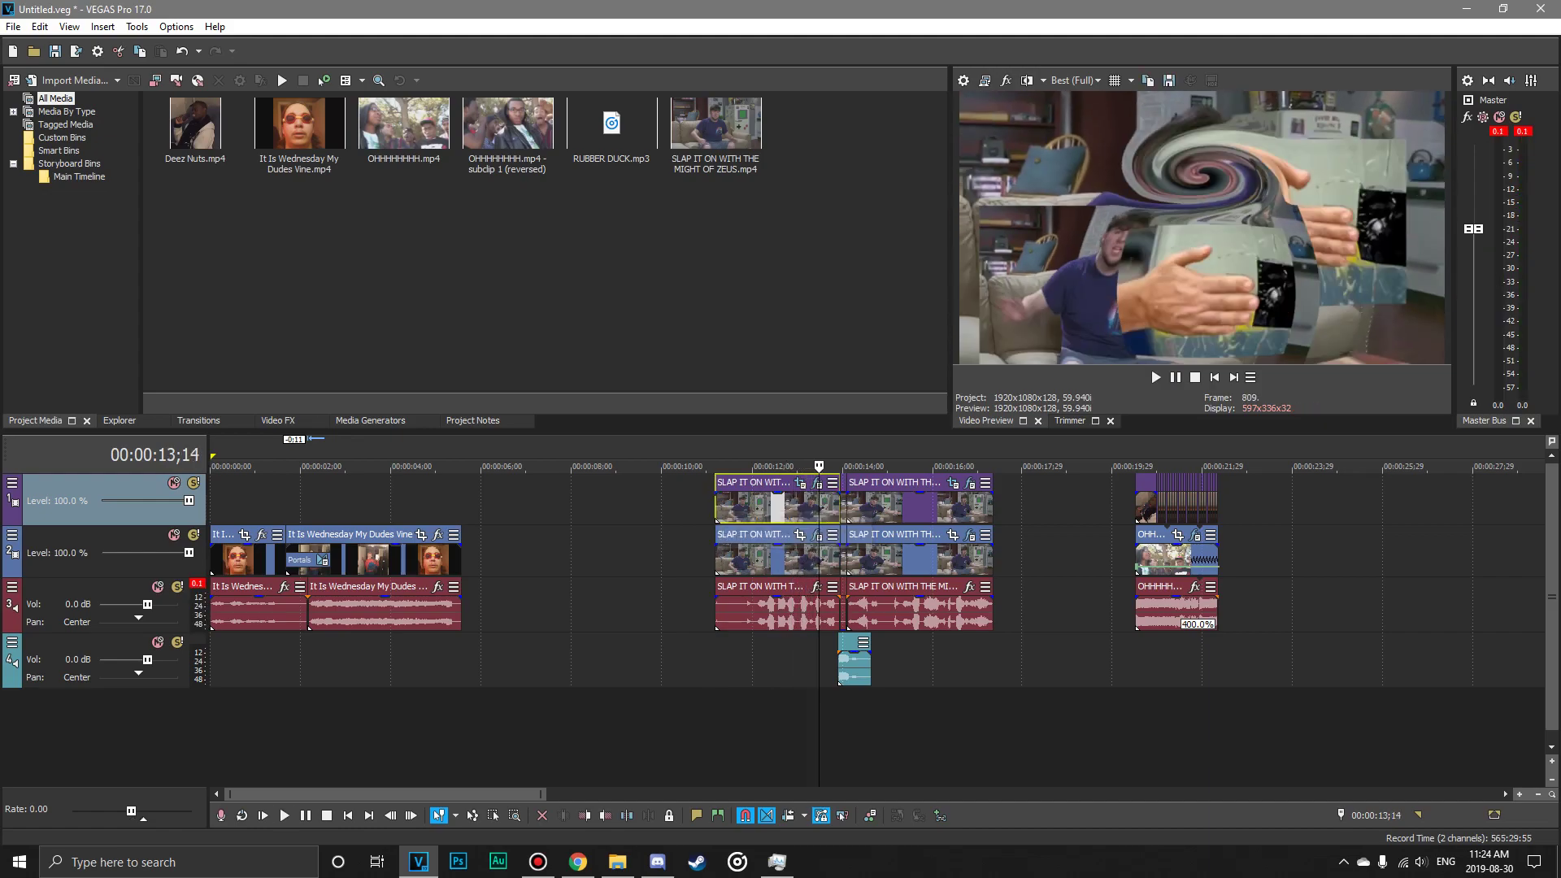
Set the maximum Dynamic RAM Preview back to 0 MB in the video preferences and apply it.
{"action": "left_click", "coordinate": [176, 26]}
{"action": "left_click", "coordinate": [195, 549]}
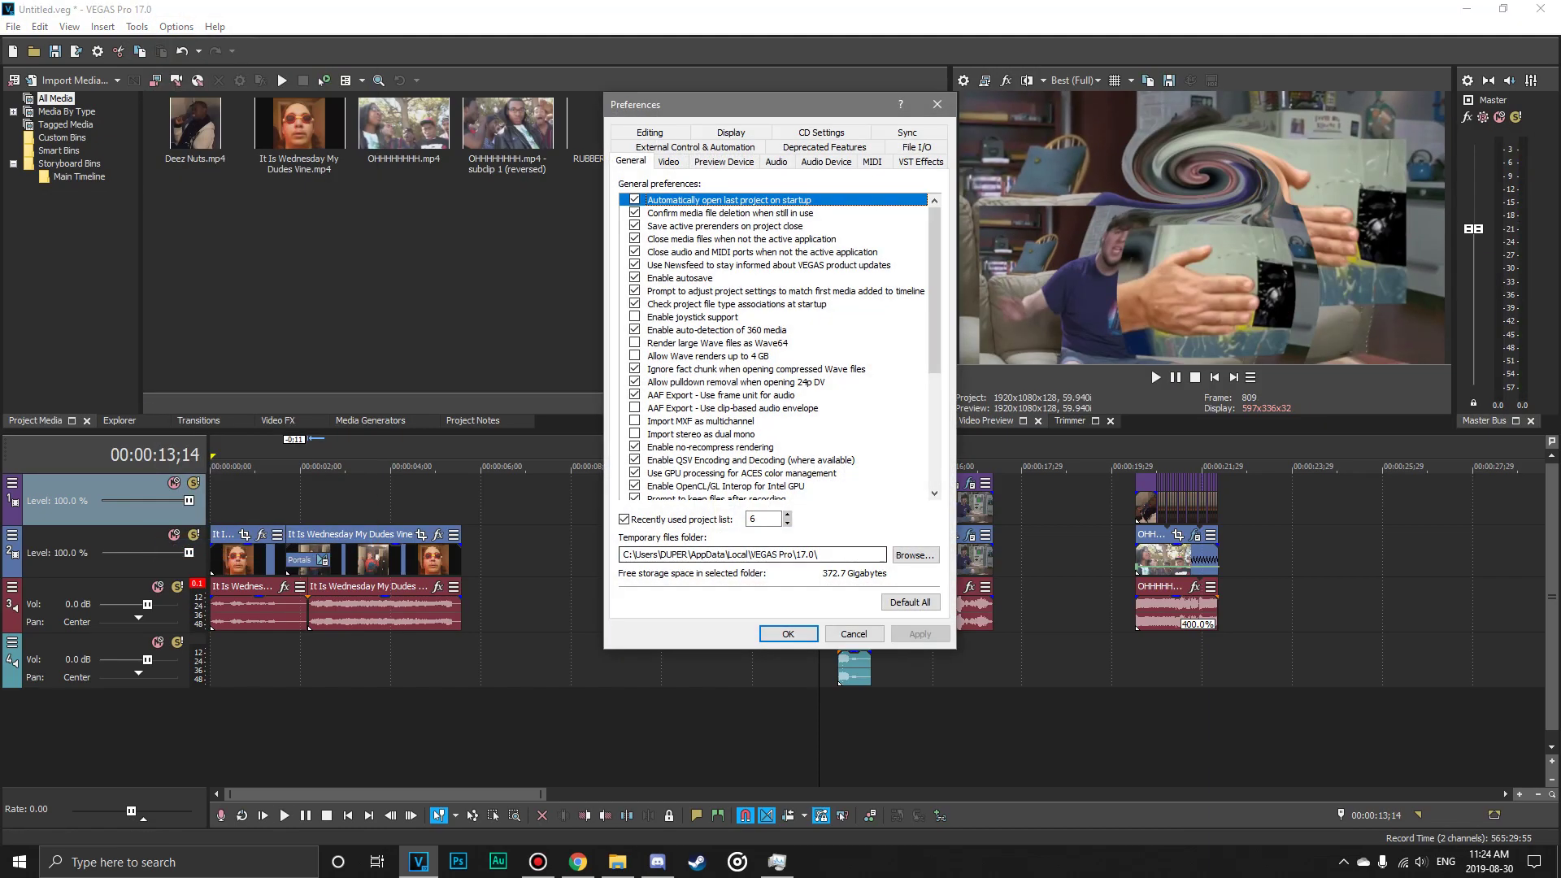
{"action": "left_click", "coordinate": [694, 146]}
{"action": "left_click", "coordinate": [668, 146]}
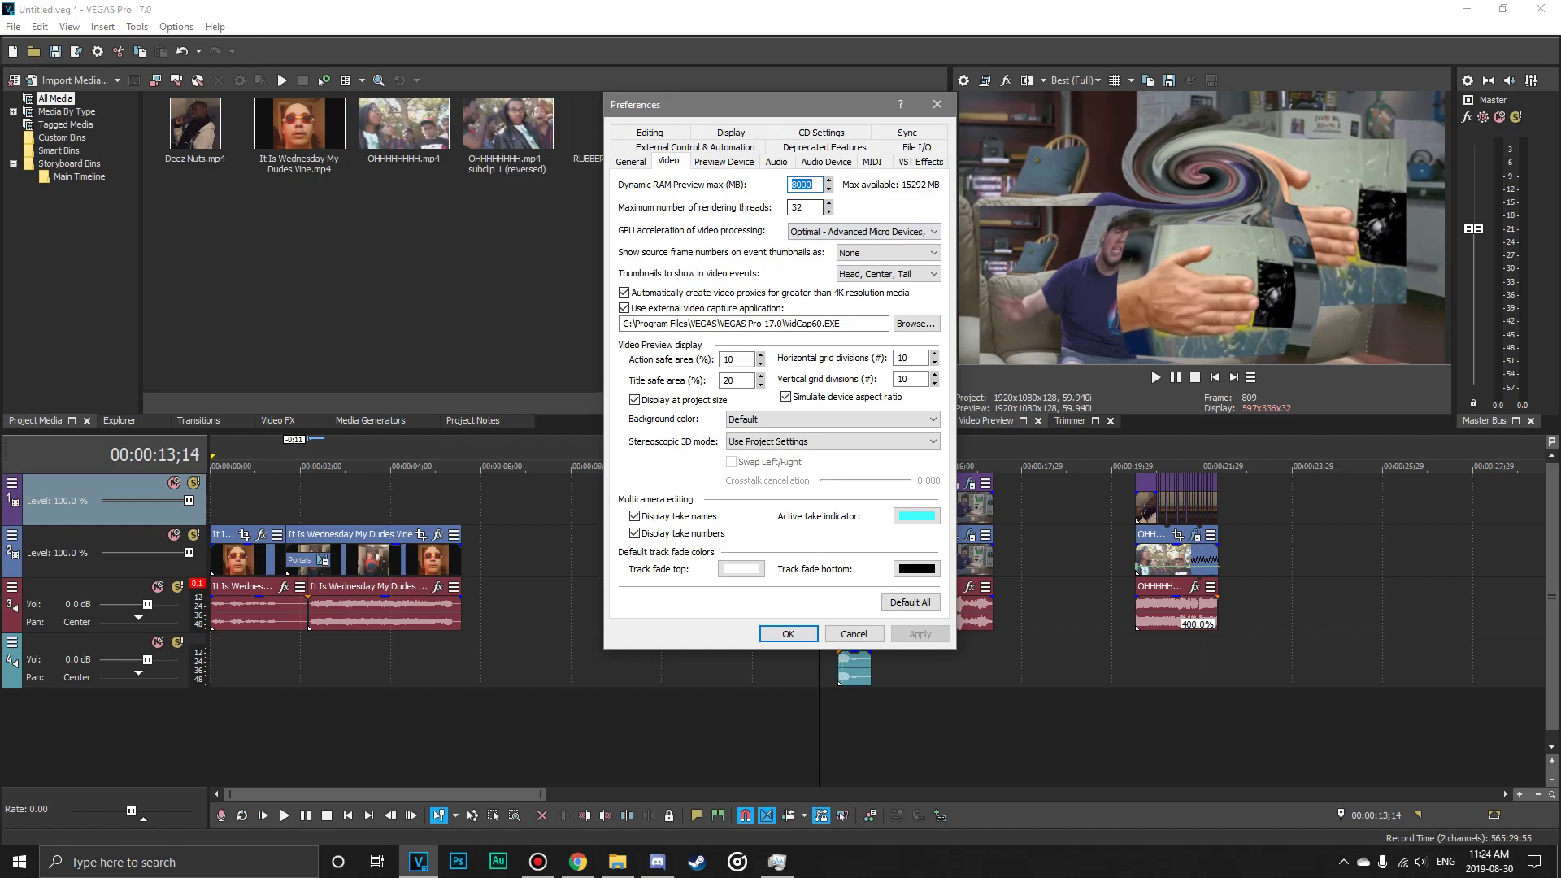
{"action": "type", "text": "0"}
{"action": "key", "text": "alt+a"}
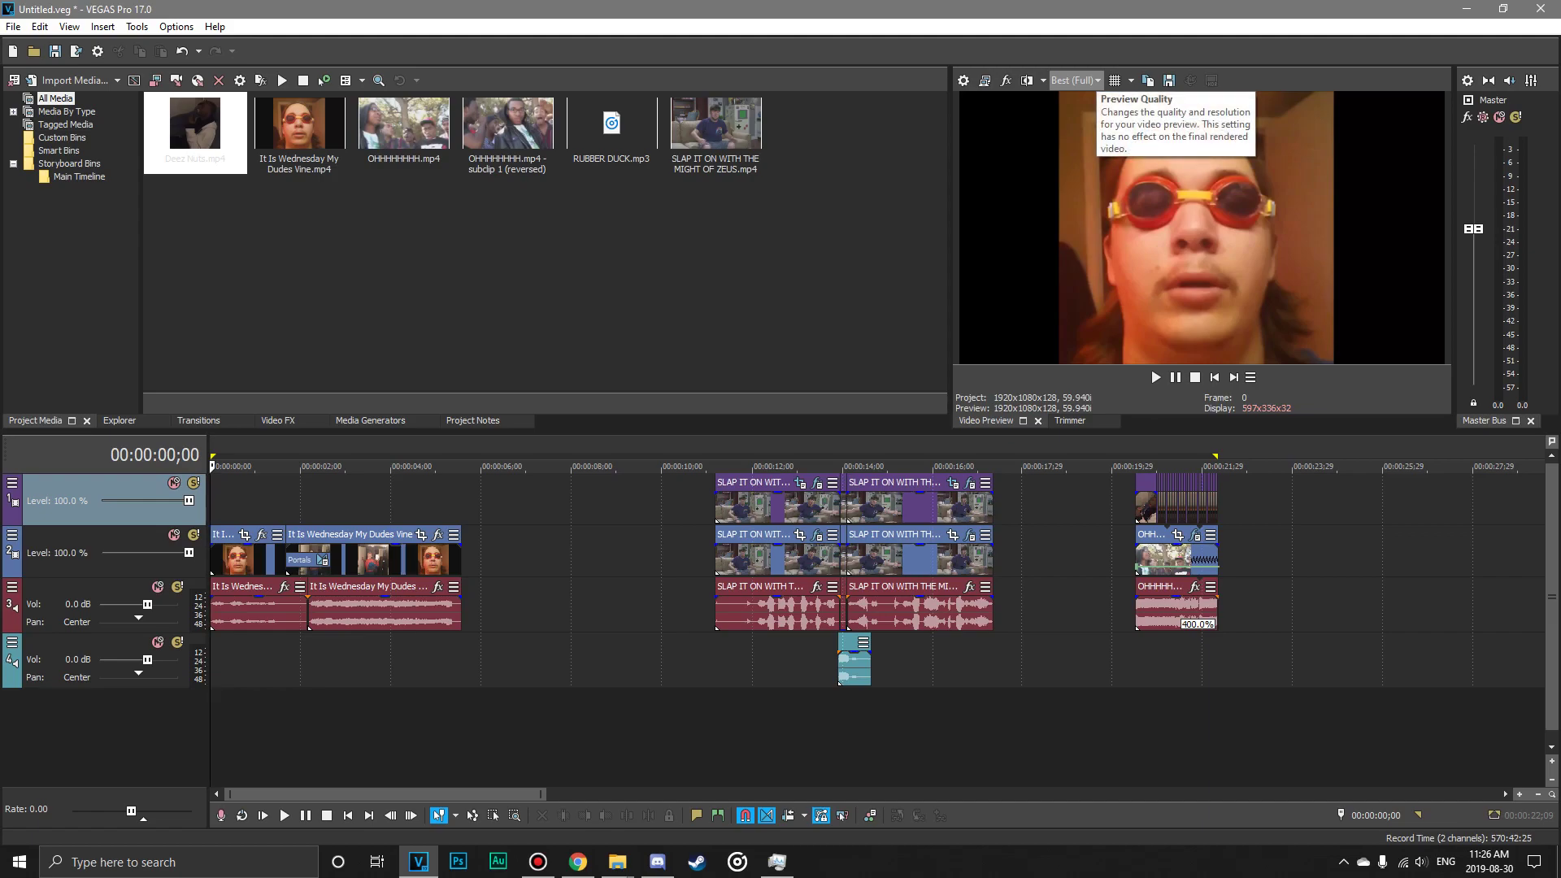
Set the video preview quality to Preview (Auto).
{"action": "left_click", "coordinate": [1075, 81]}
{"action": "mouse_move", "coordinate": [1089, 115]}
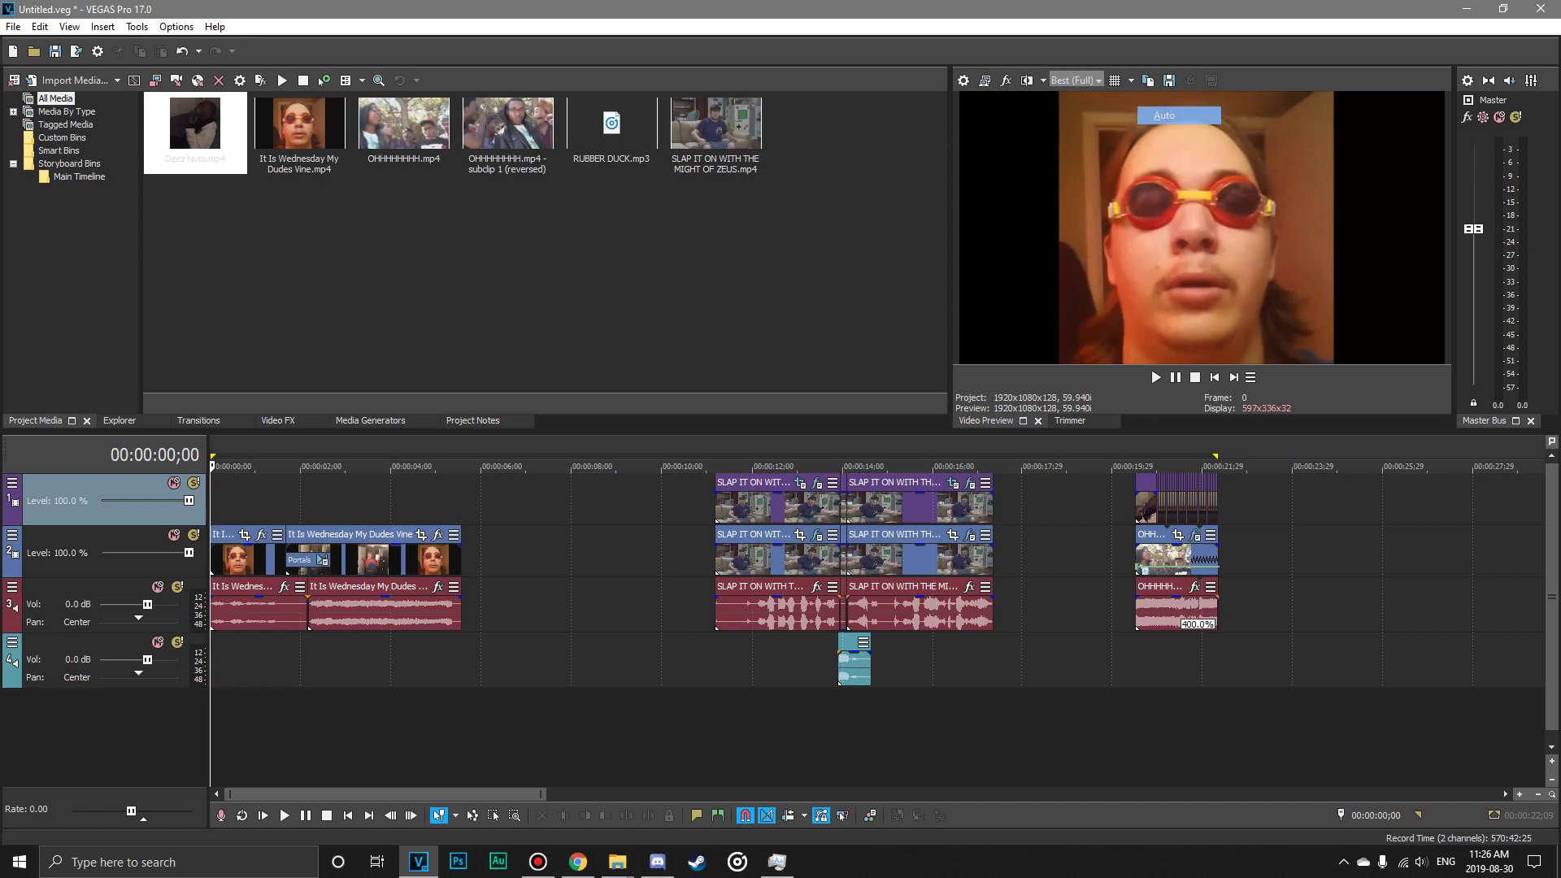
{"action": "left_click", "coordinate": [1171, 116]}
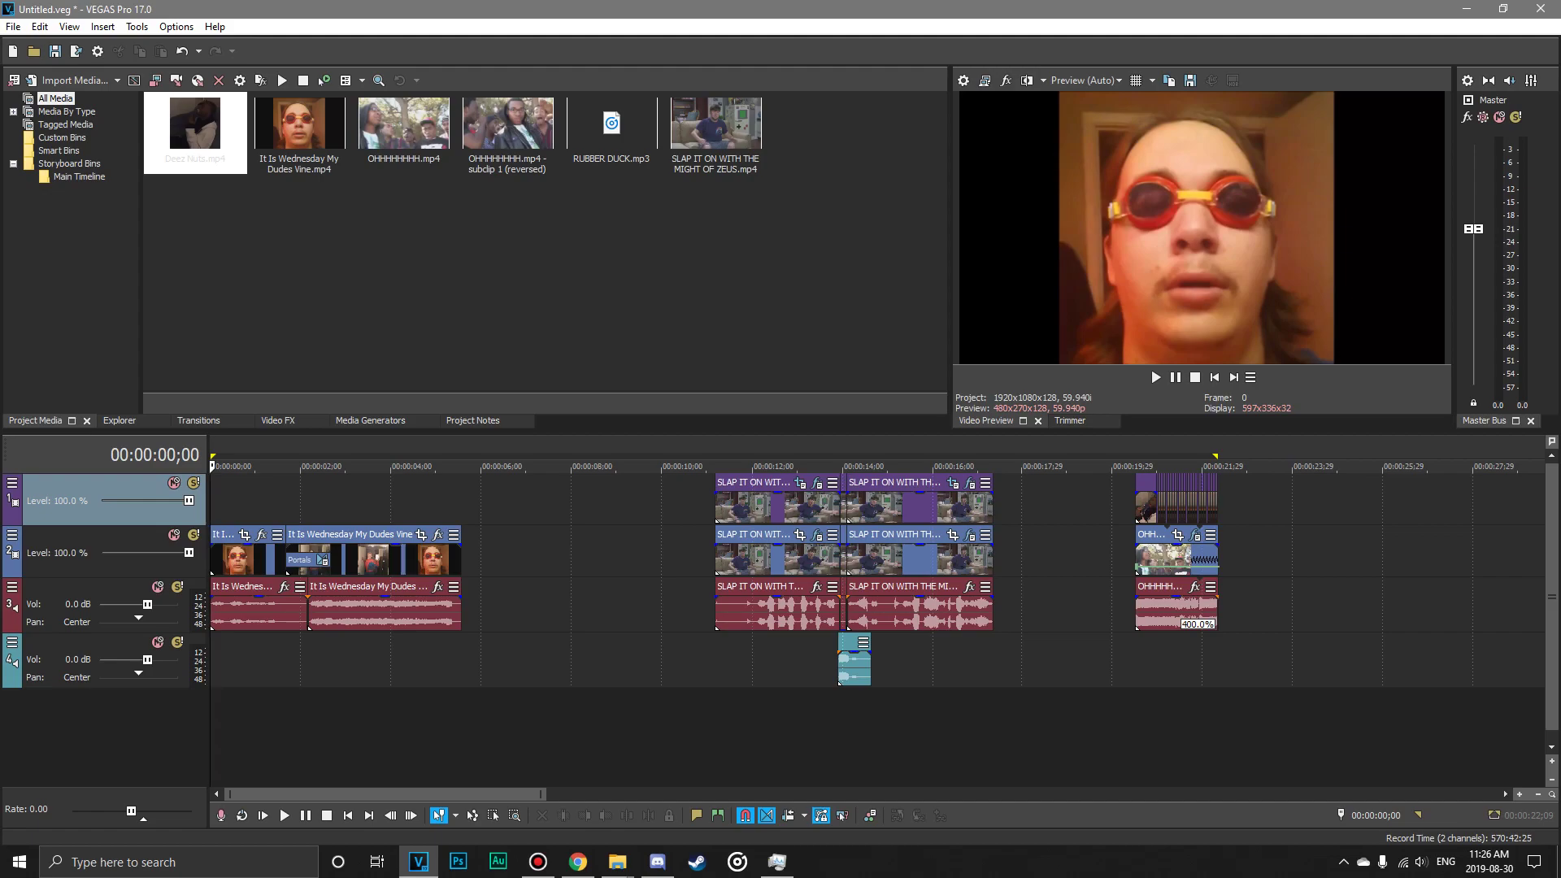
Play the It Is Wednesday, SLAP IT ON and OHHHHHHH clip groups in turn to check their smoothness at Preview (Auto) quality.
{"action": "key", "text": "space"}
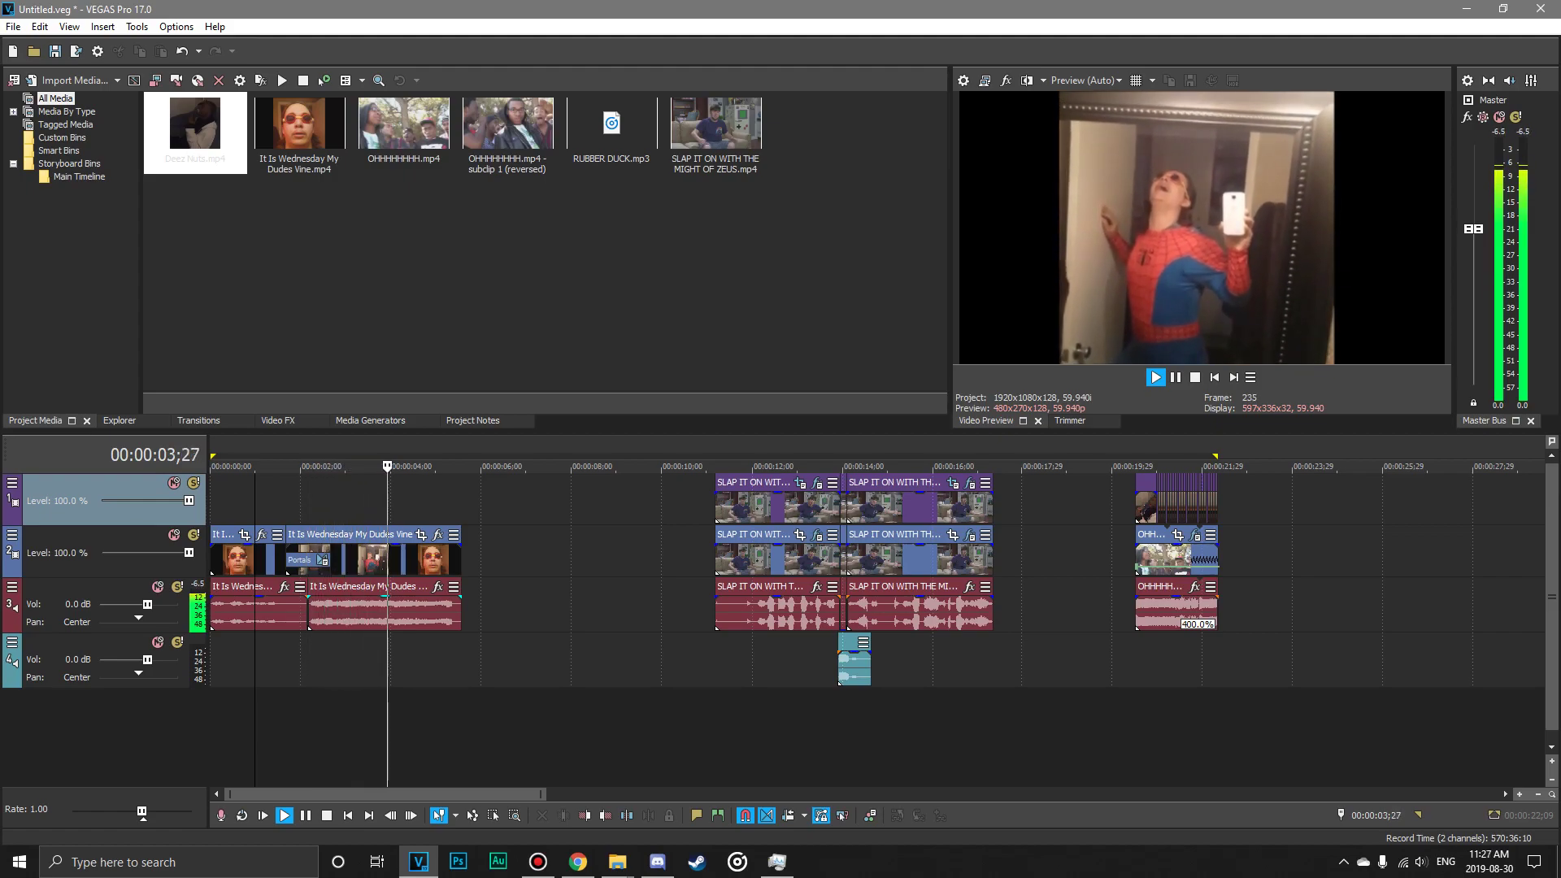
{"action": "key", "text": "Return"}
{"action": "left_click", "coordinate": [405, 499]}
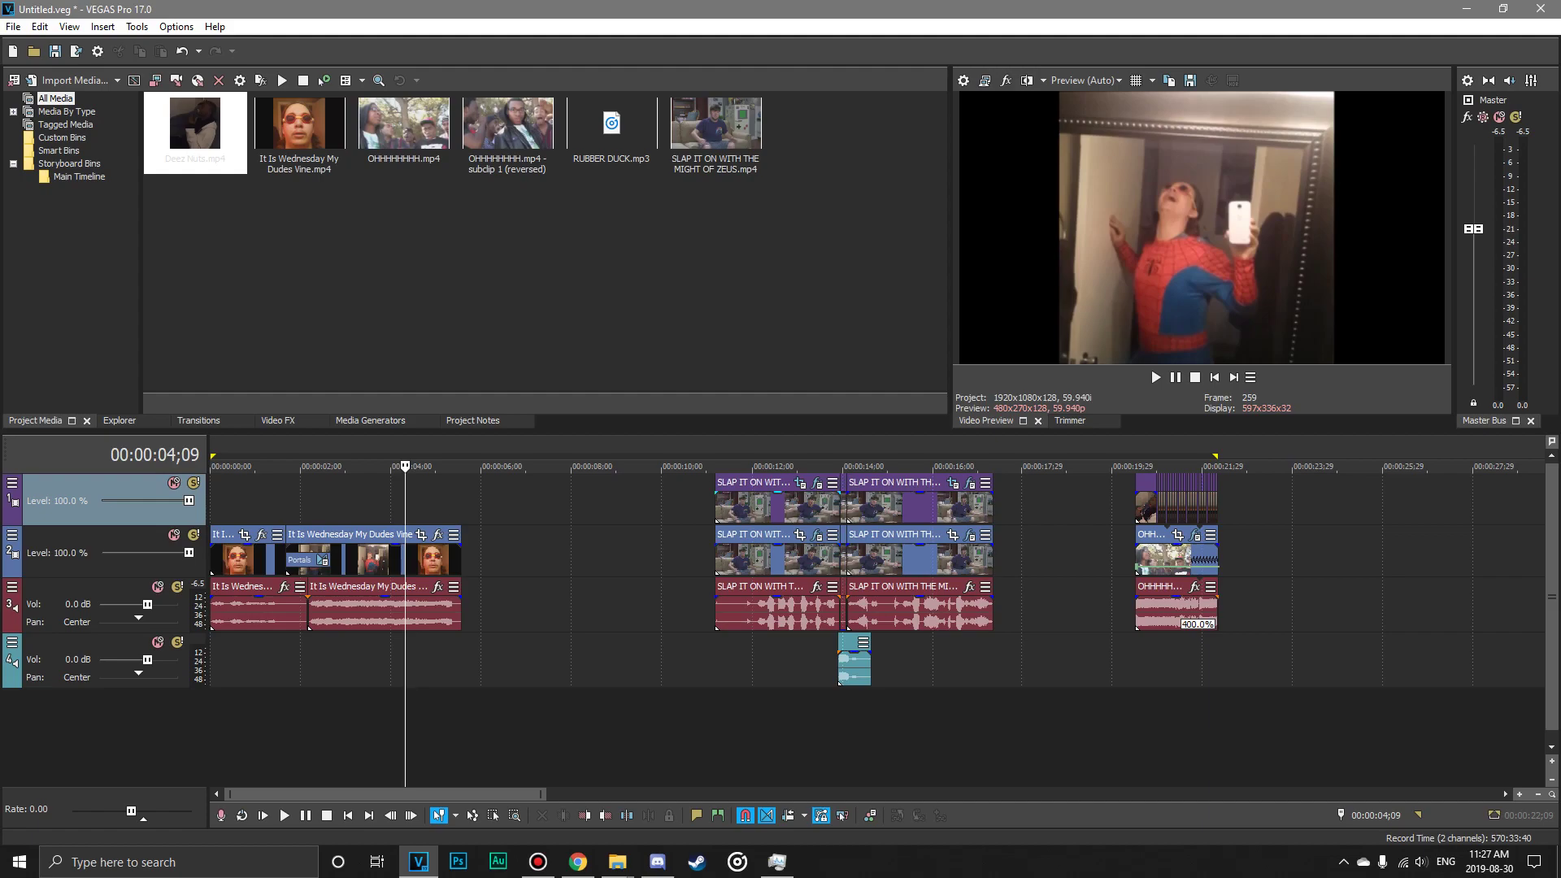
{"action": "left_click", "coordinate": [716, 504]}
{"action": "key", "text": "space"}
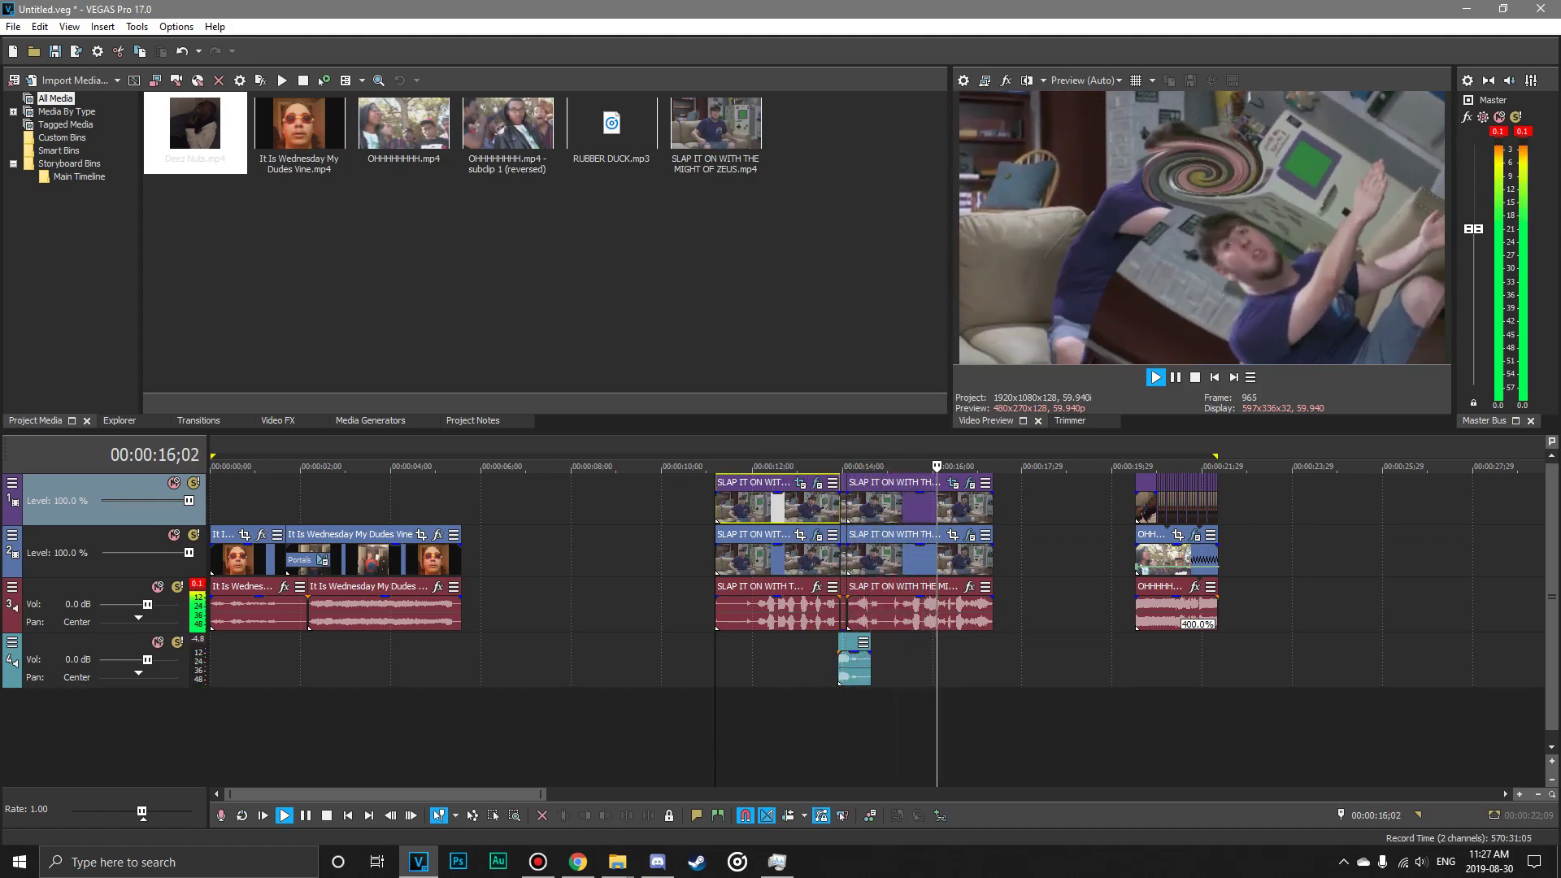
{"action": "key", "text": "Return"}
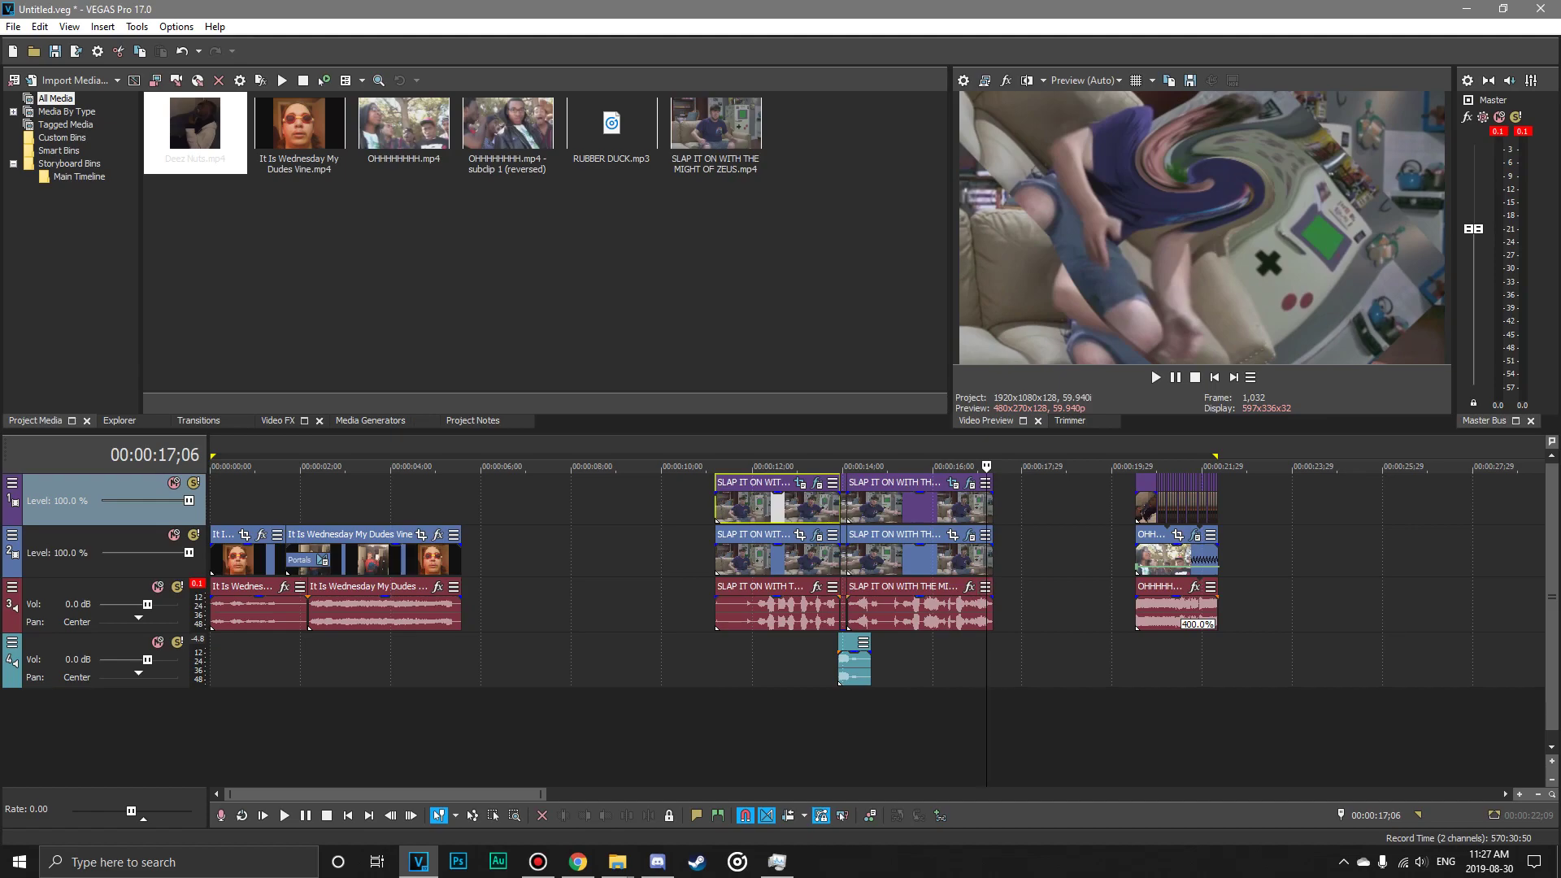
{"action": "left_click", "coordinate": [1141, 504]}
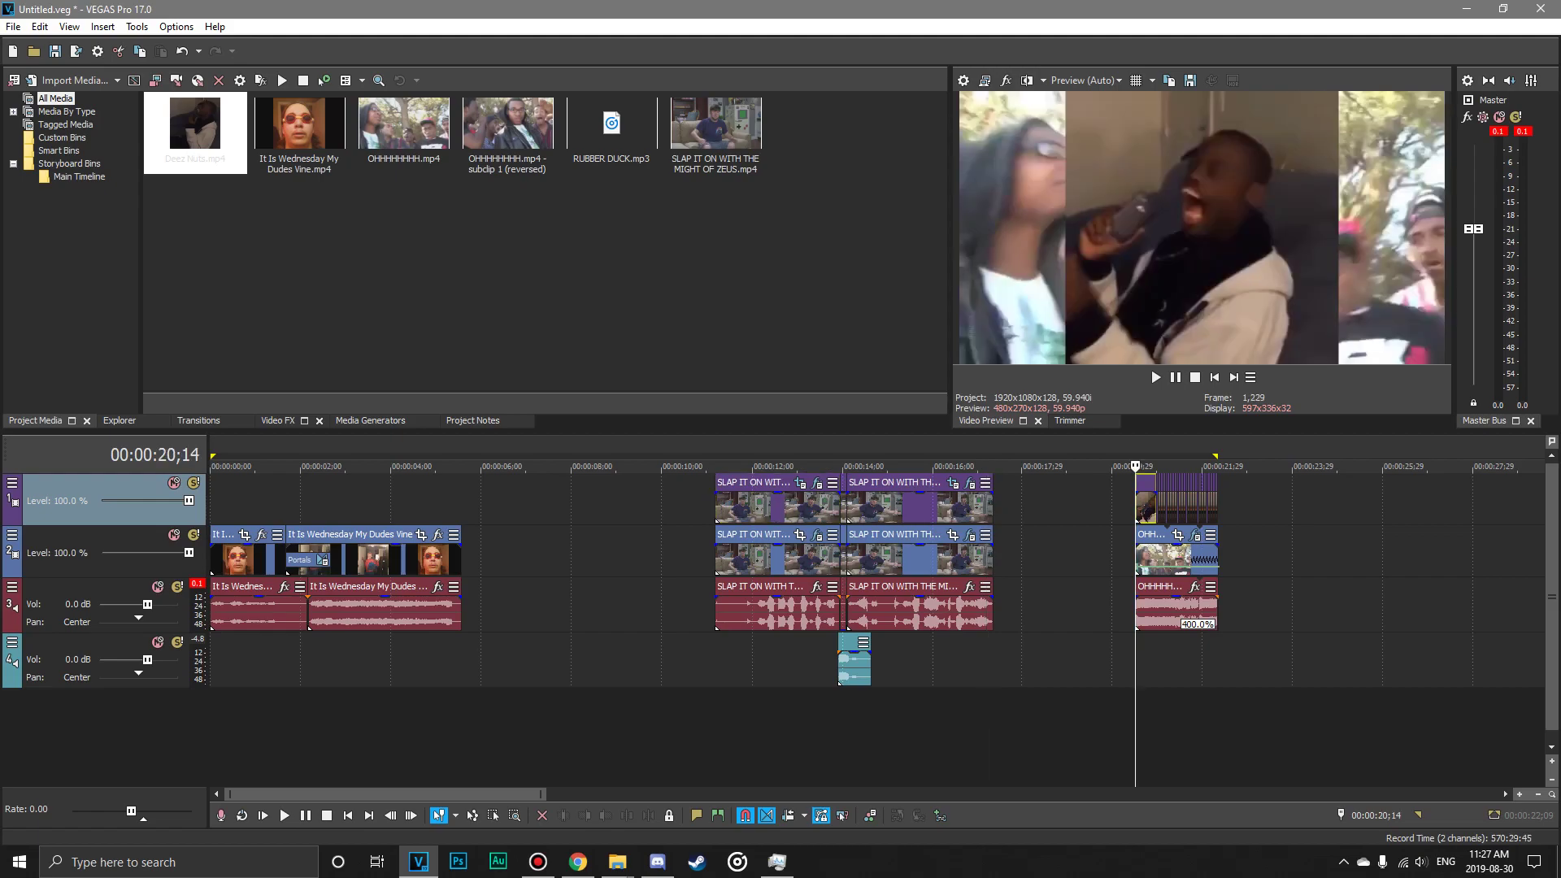
{"action": "key", "text": "space"}
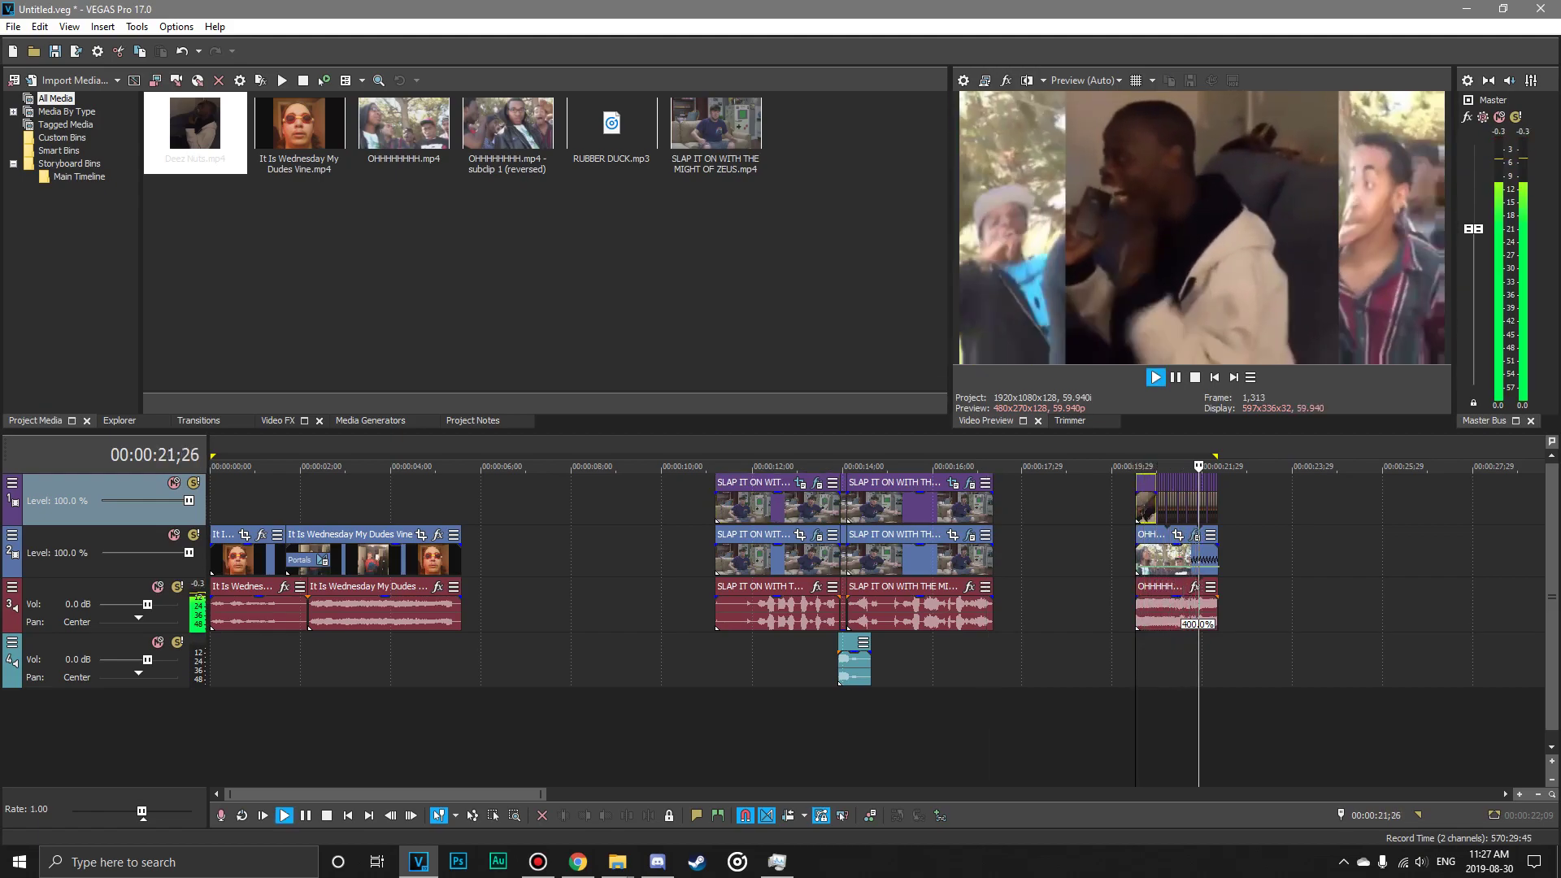
{"action": "left_click", "coordinate": [1140, 504]}
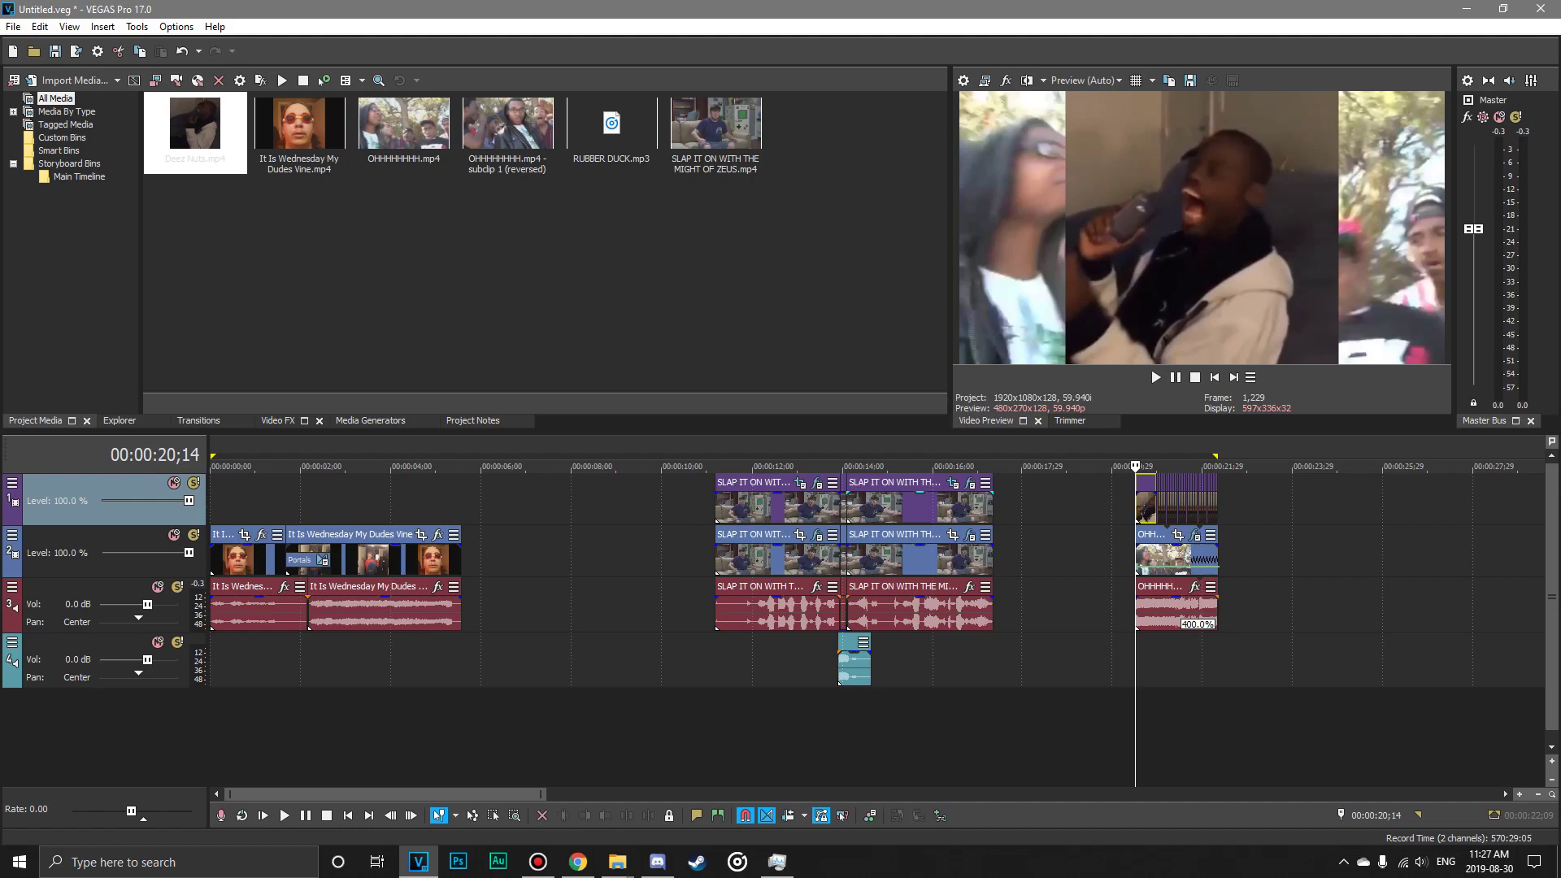
Set the video preview quality to Best (Full) and replay the SLAP IT ON WITH THE MIGHT OF ZEUS clips from their start.
{"action": "left_click", "coordinate": [1085, 79]}
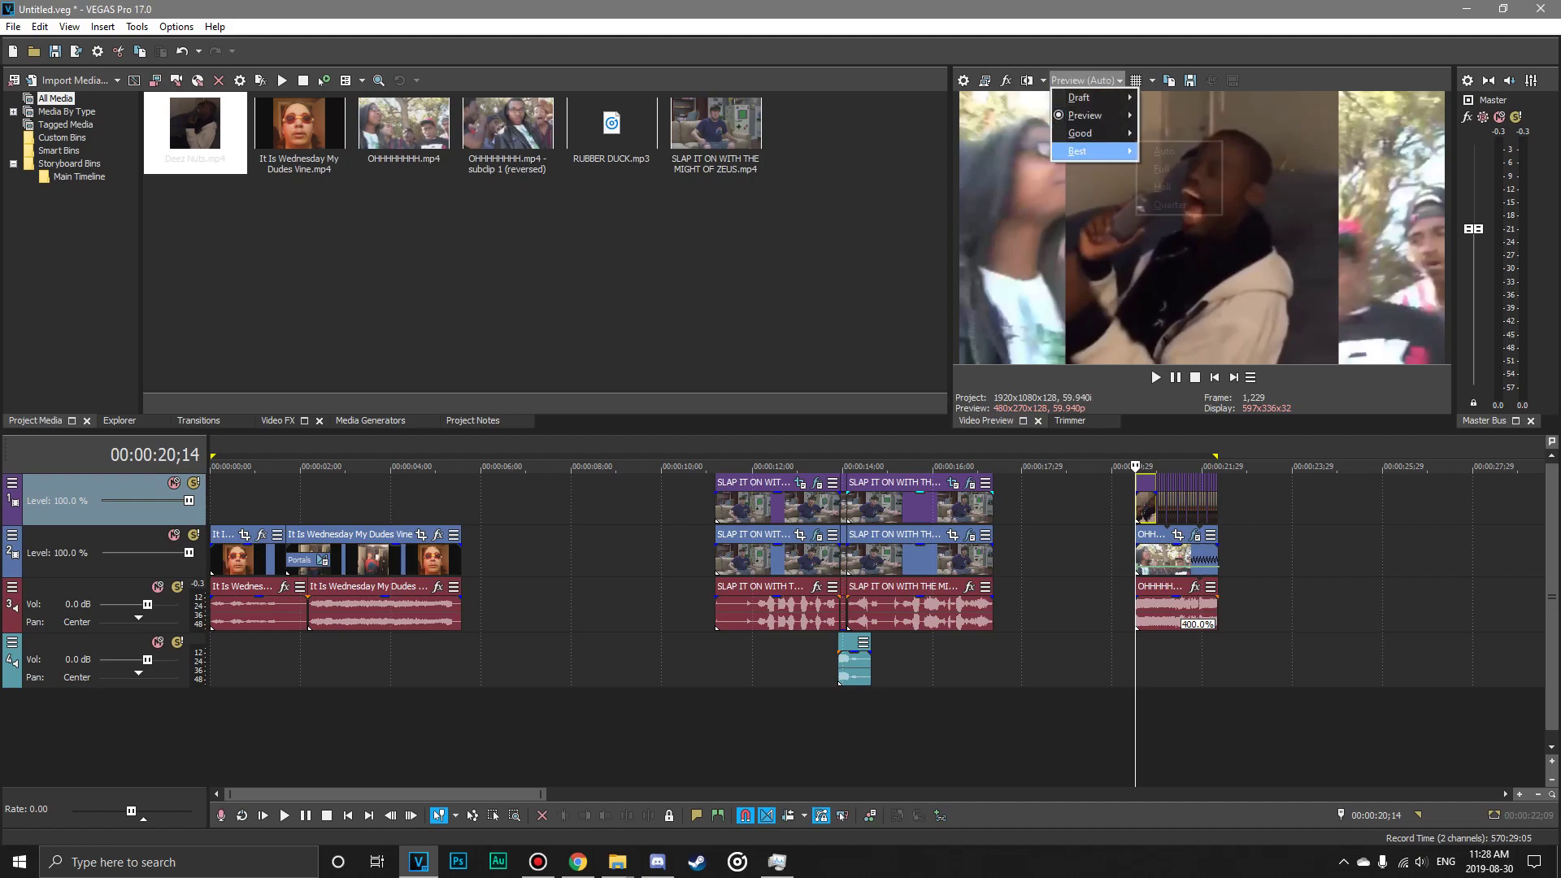
{"action": "left_click", "coordinate": [1178, 169]}
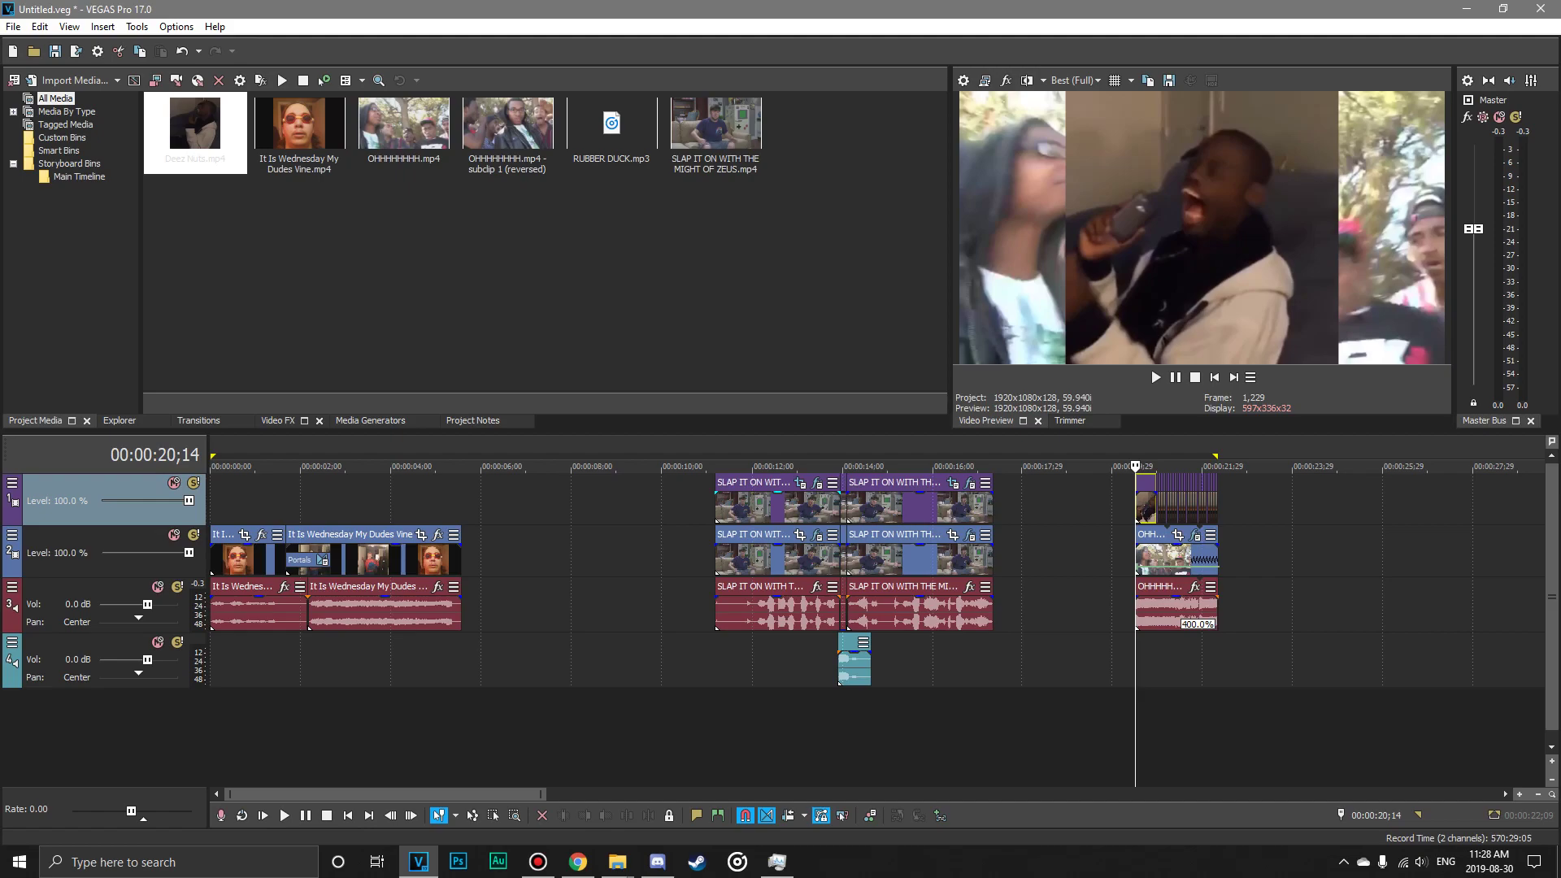
{"action": "left_click", "coordinate": [718, 506]}
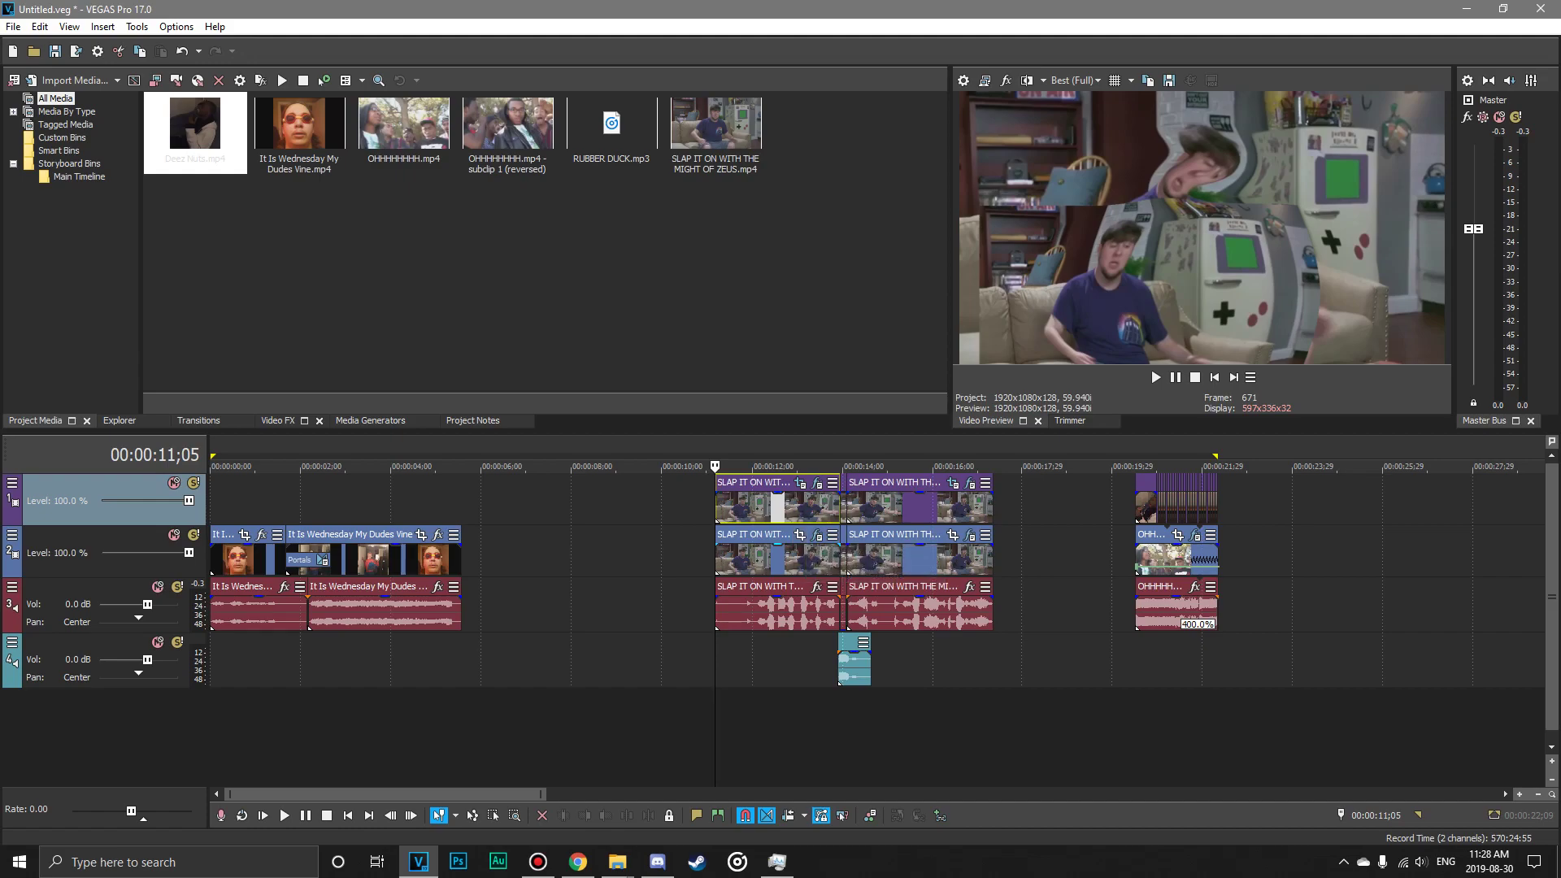
{"action": "left_click", "coordinate": [765, 556]}
{"action": "left_click", "coordinate": [935, 556]}
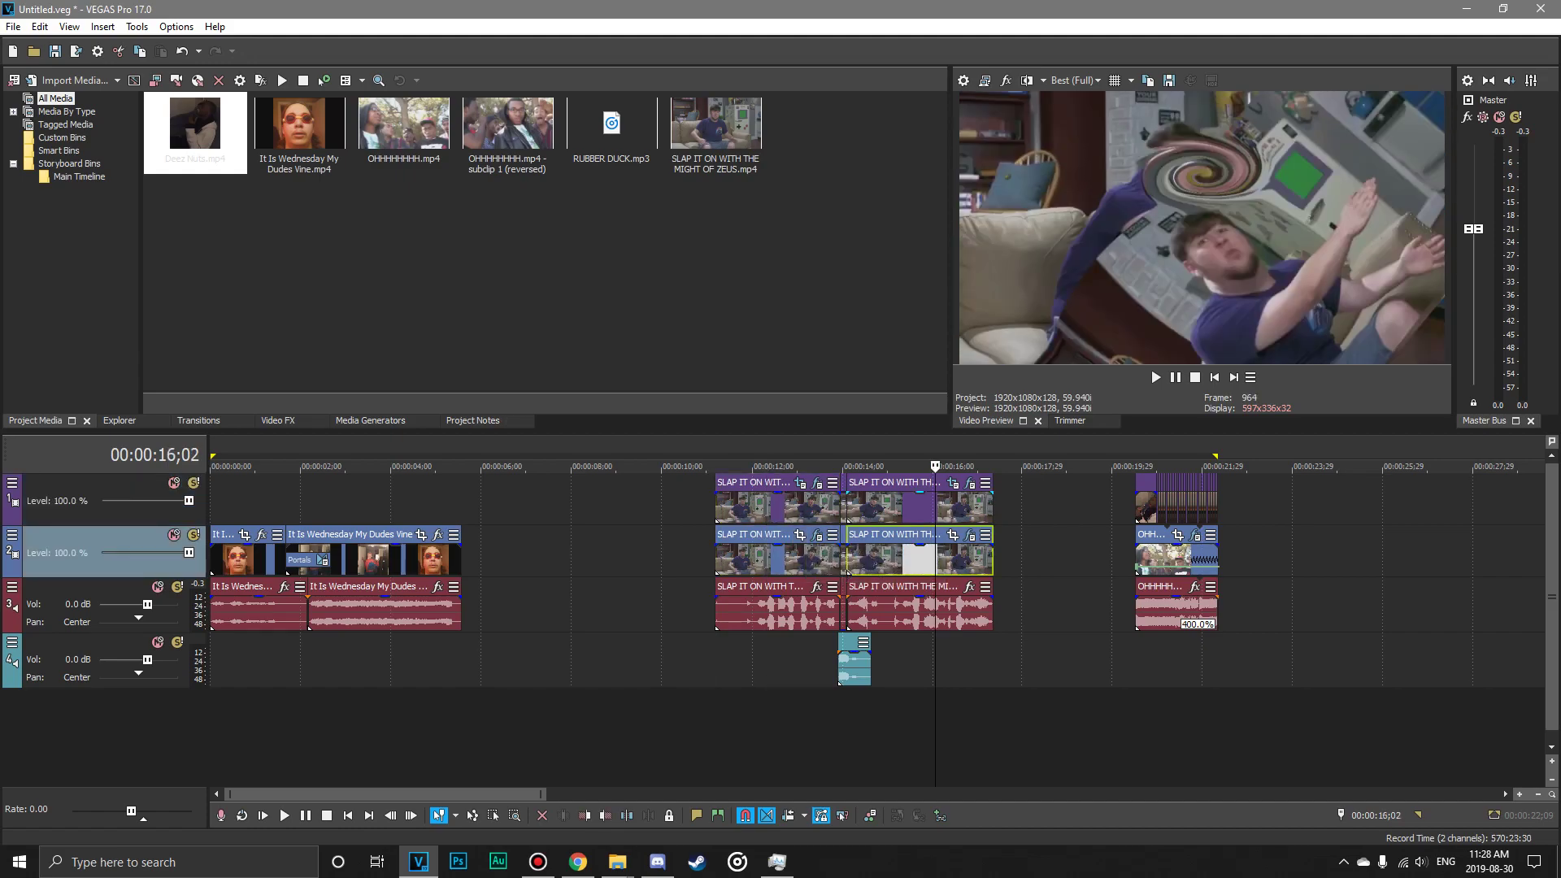
{"action": "left_click", "coordinate": [717, 505]}
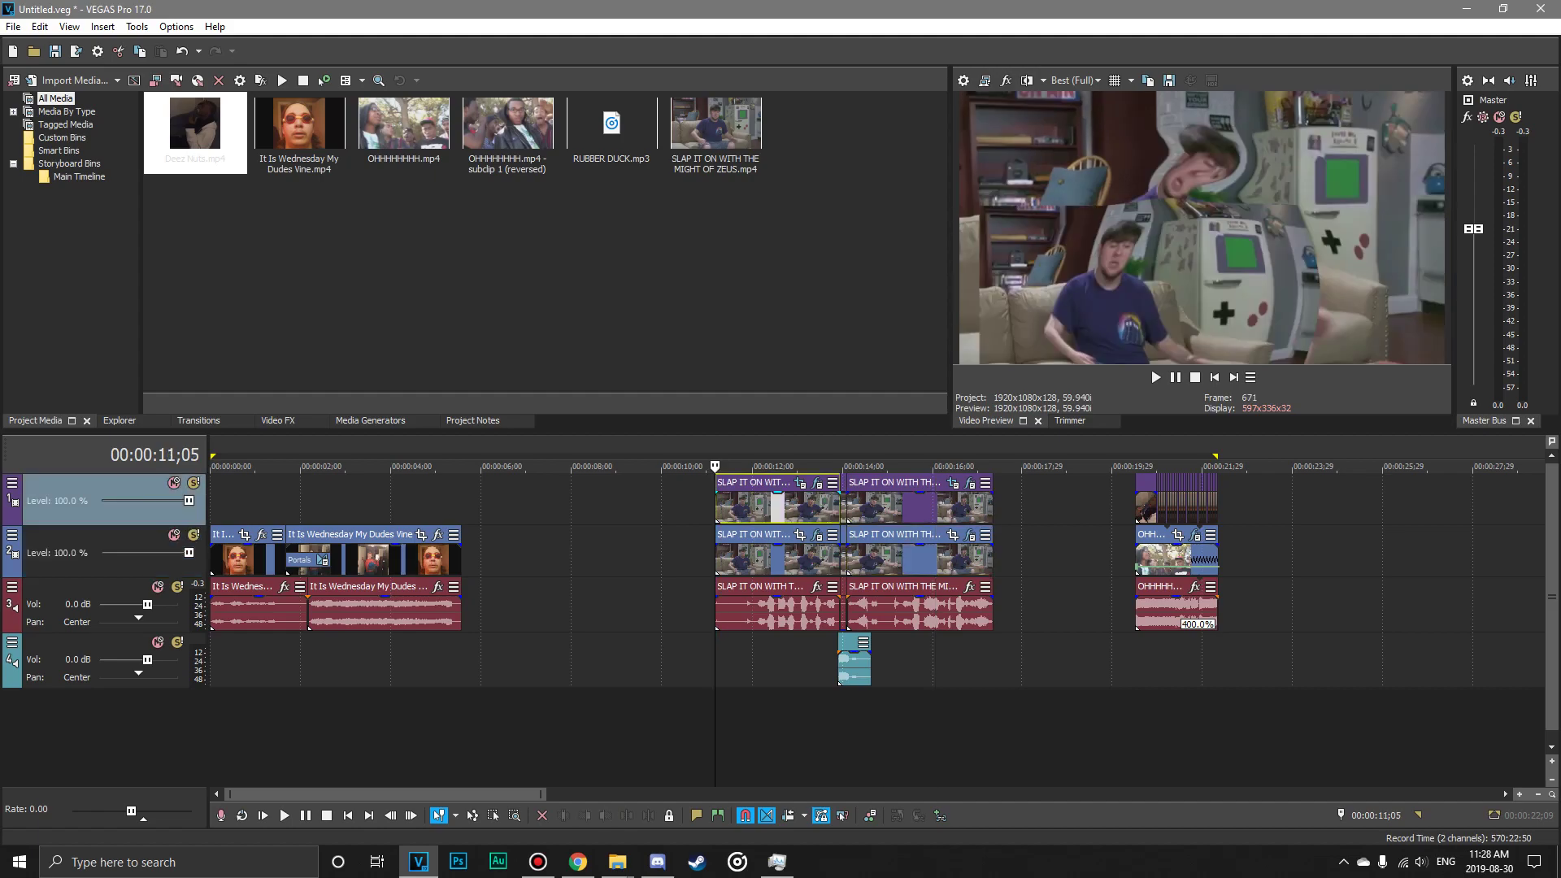
{"action": "key", "text": "space"}
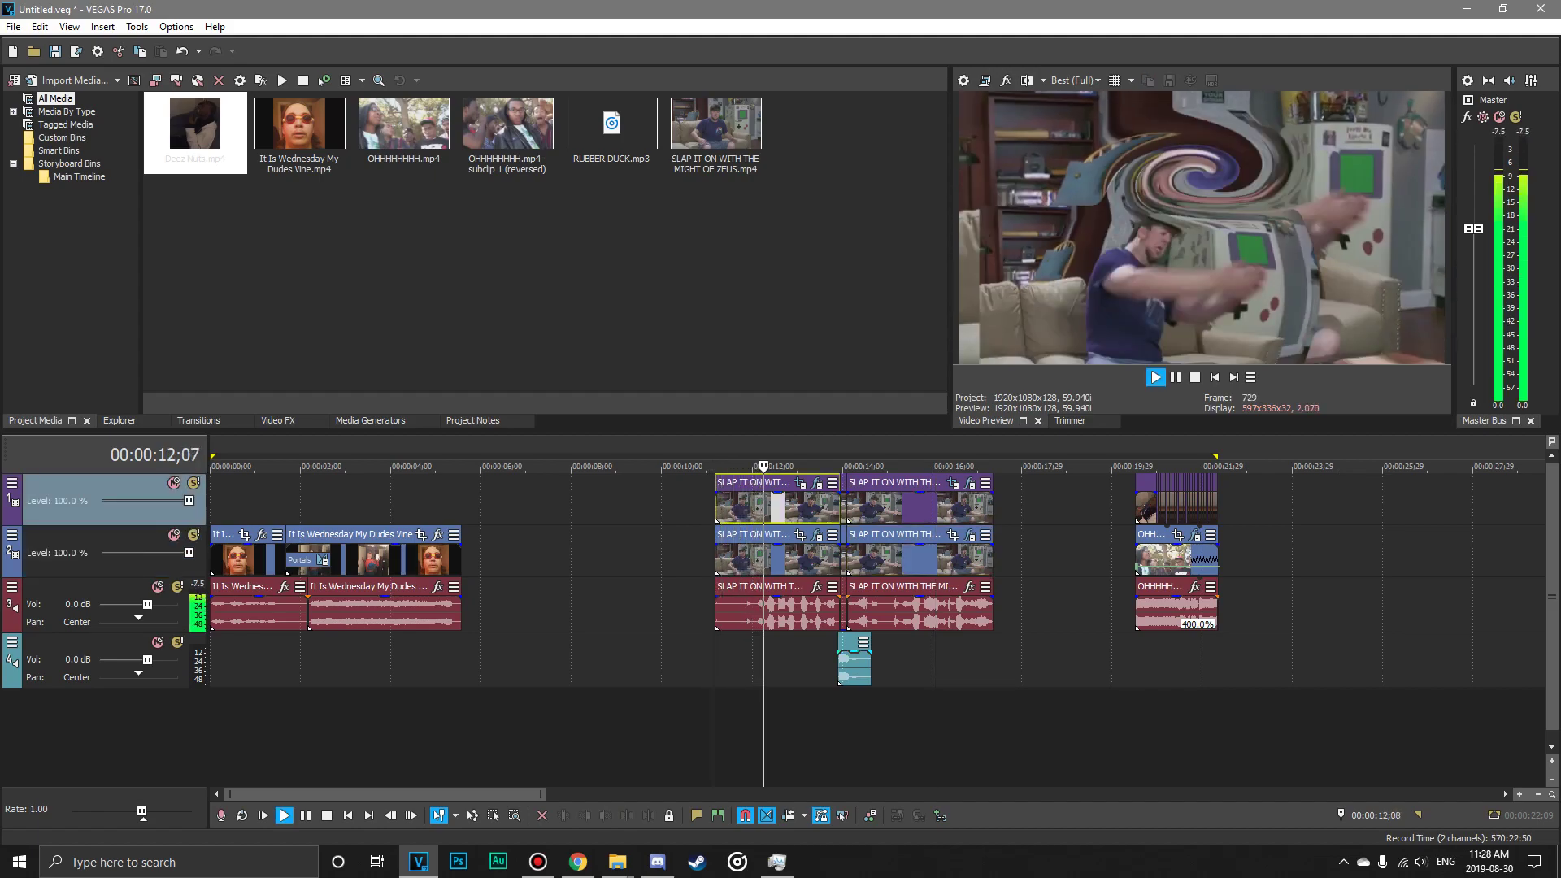
{"action": "key", "text": "Return"}
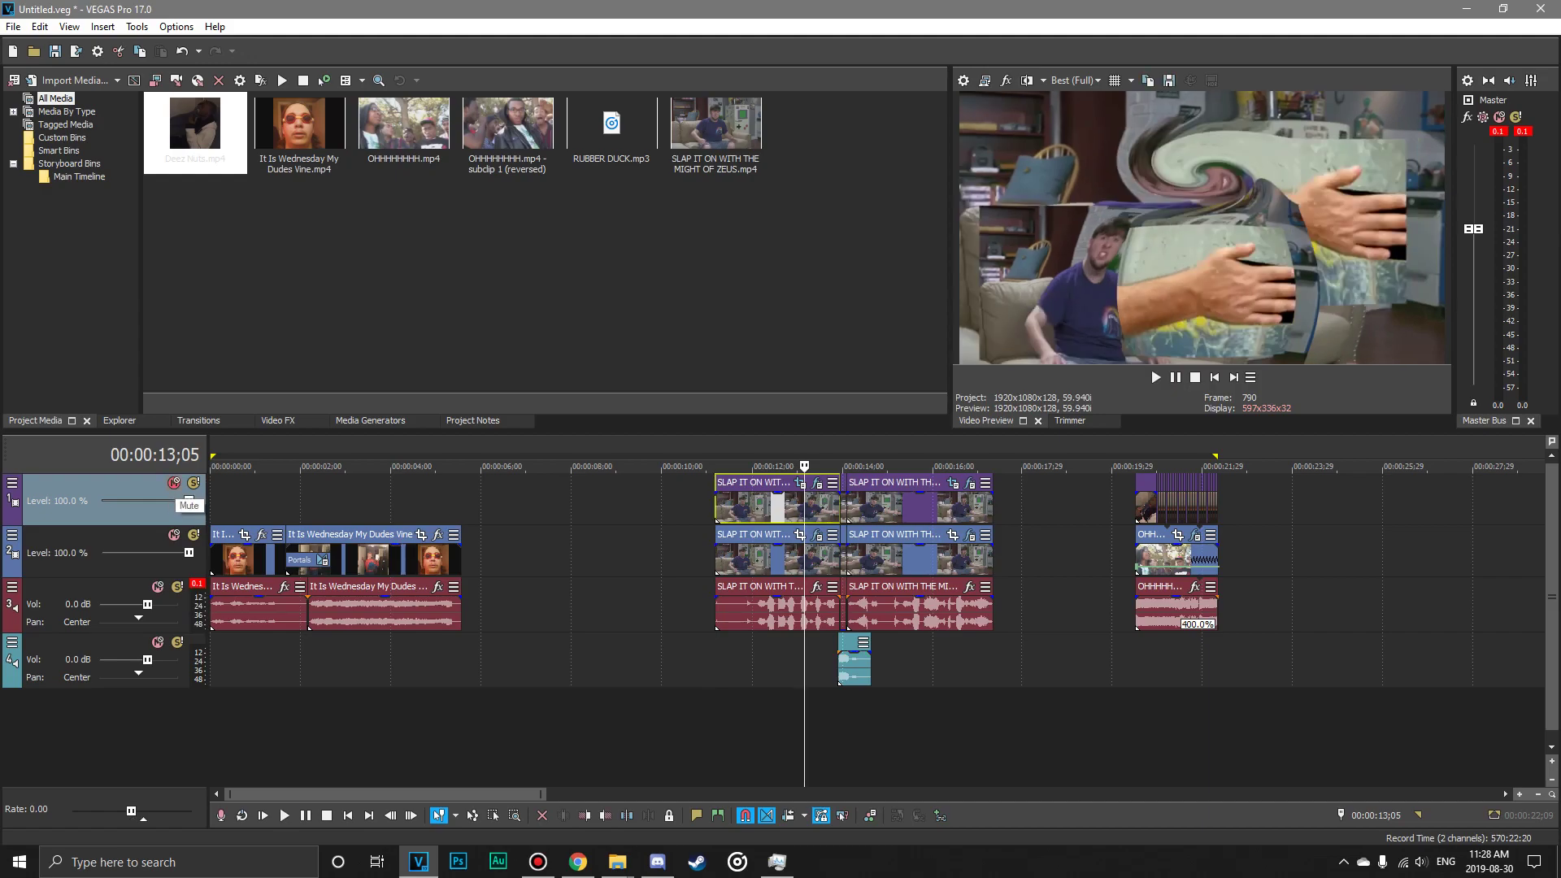
Mute video track 1 and replay the SLAP IT ON WITH THE MIGHT OF ZEUS clips with only the lower video track showing.
{"action": "left_click", "coordinate": [174, 483]}
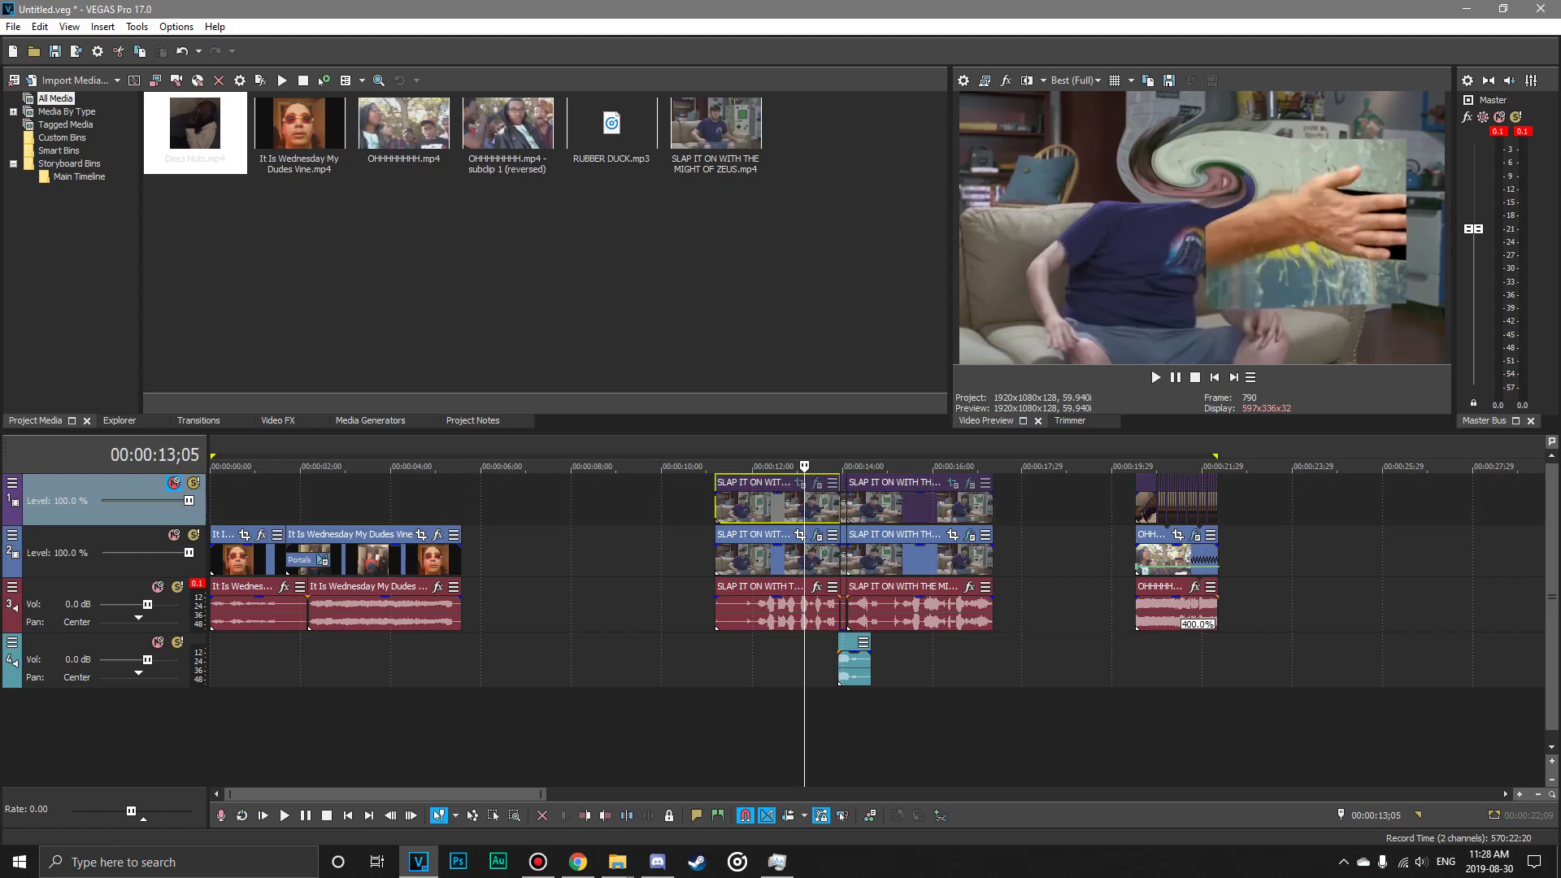
{"action": "left_click", "coordinate": [558, 499]}
{"action": "left_click", "coordinate": [627, 500]}
{"action": "left_click", "coordinate": [542, 500]}
{"action": "left_click", "coordinate": [630, 500]}
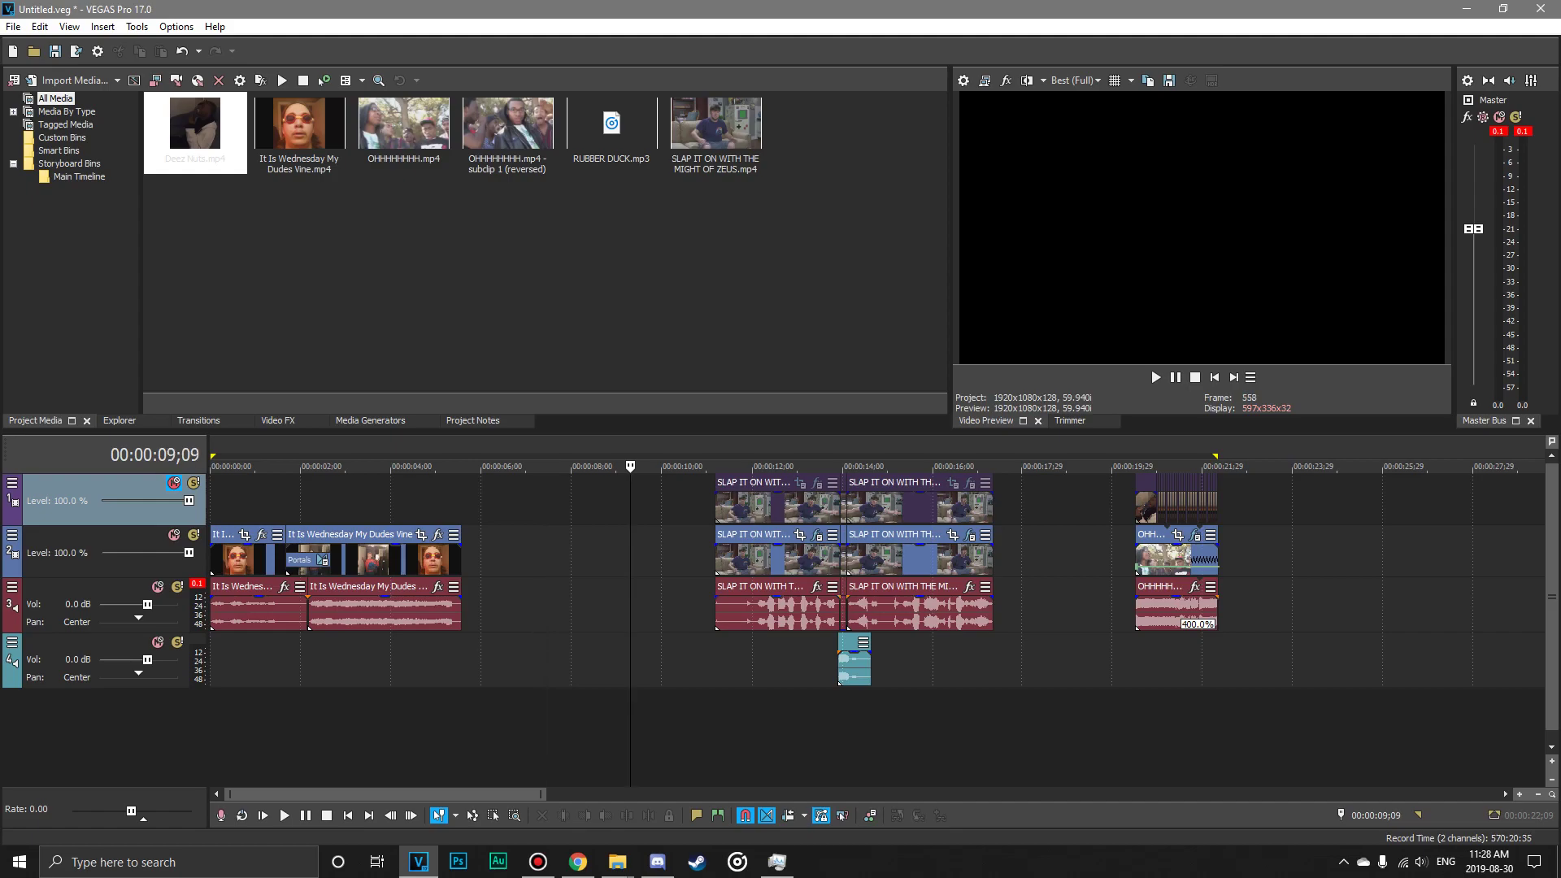
{"action": "key", "text": "space"}
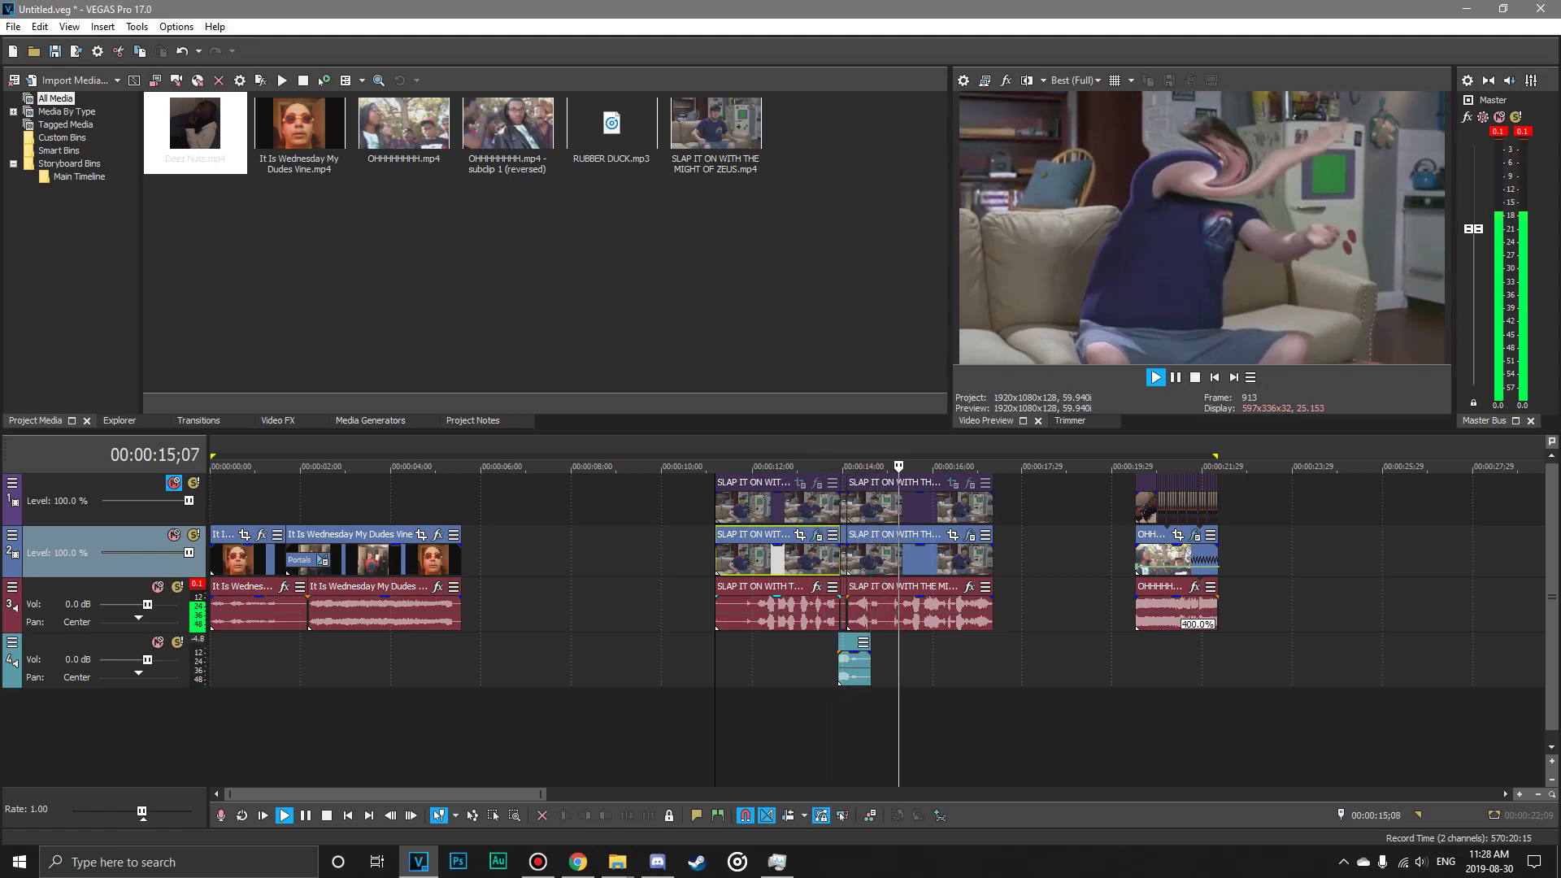
{"action": "key", "text": "Return"}
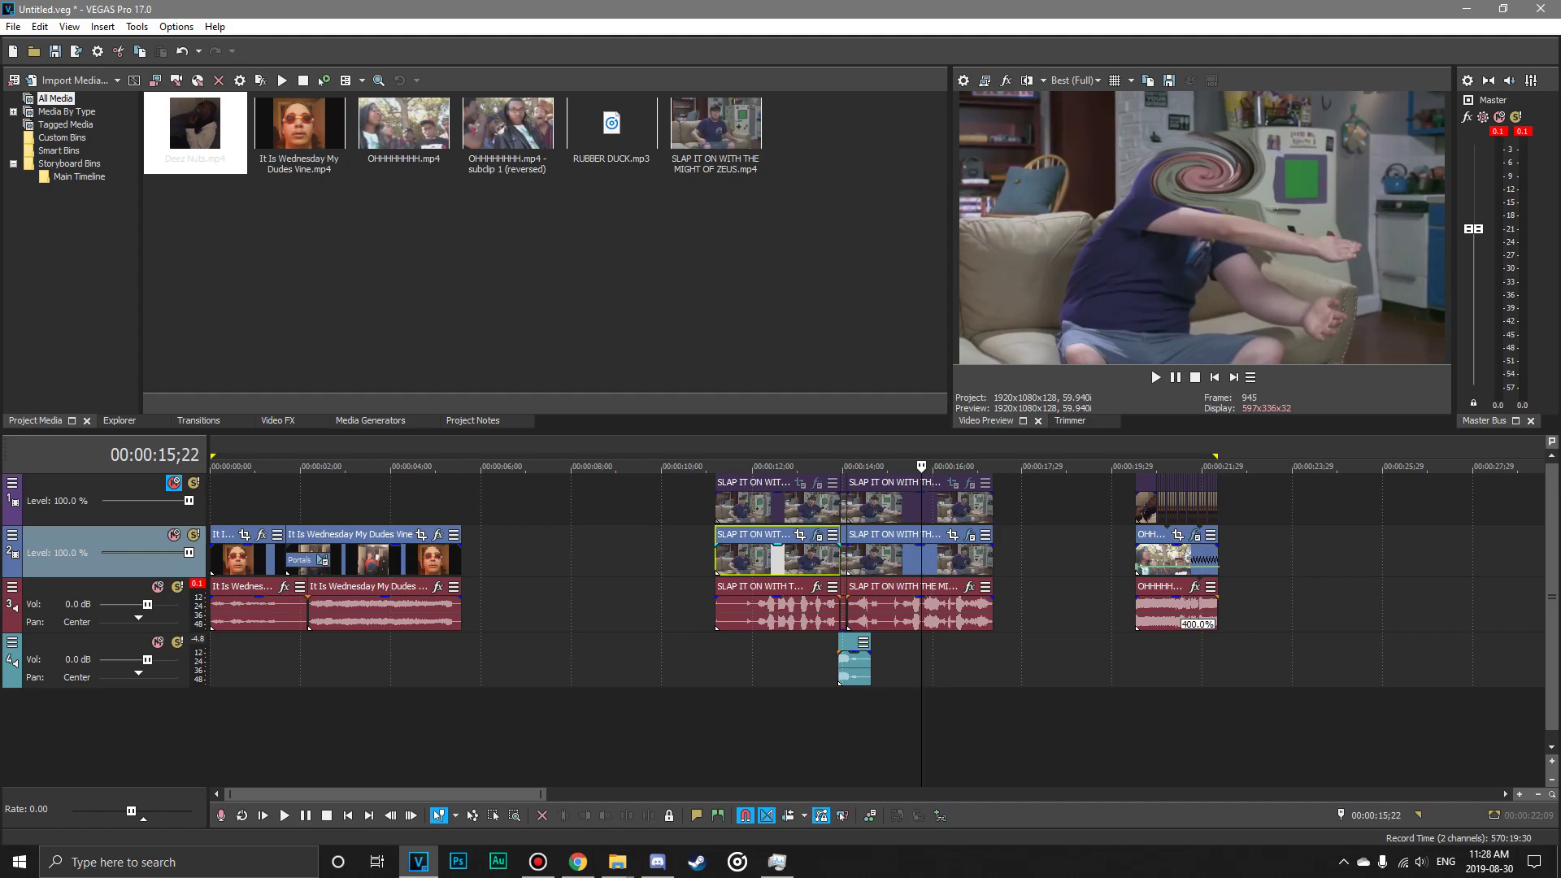
Solo video track 1 inside the first SLAP IT ON clip to inspect its overlay alone, and turn the solo off again.
{"action": "left_click", "coordinate": [740, 558]}
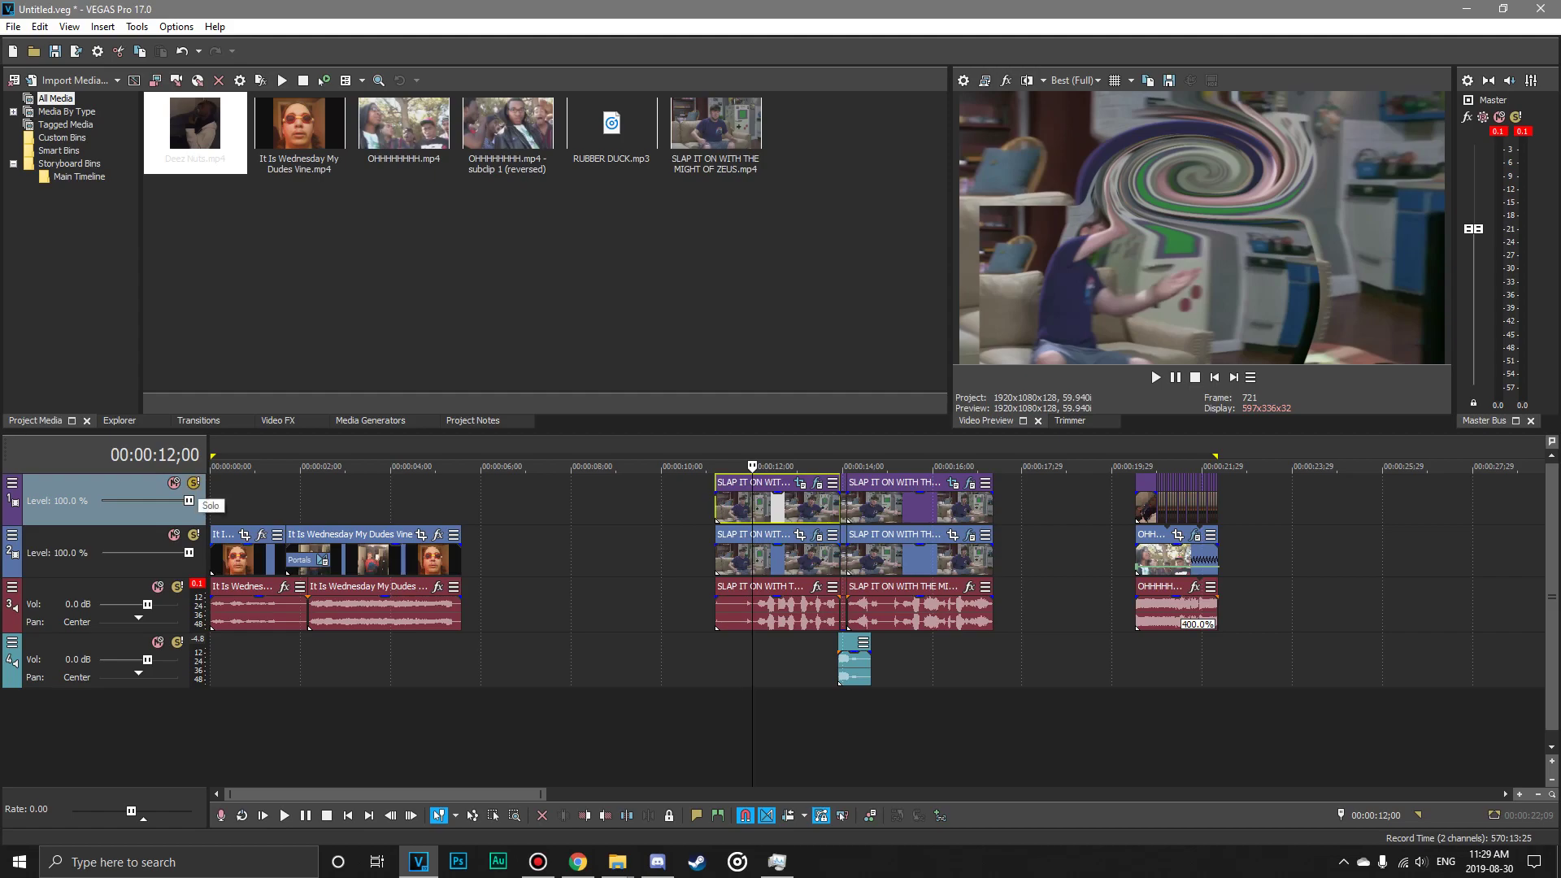
{"action": "left_click", "coordinate": [193, 483]}
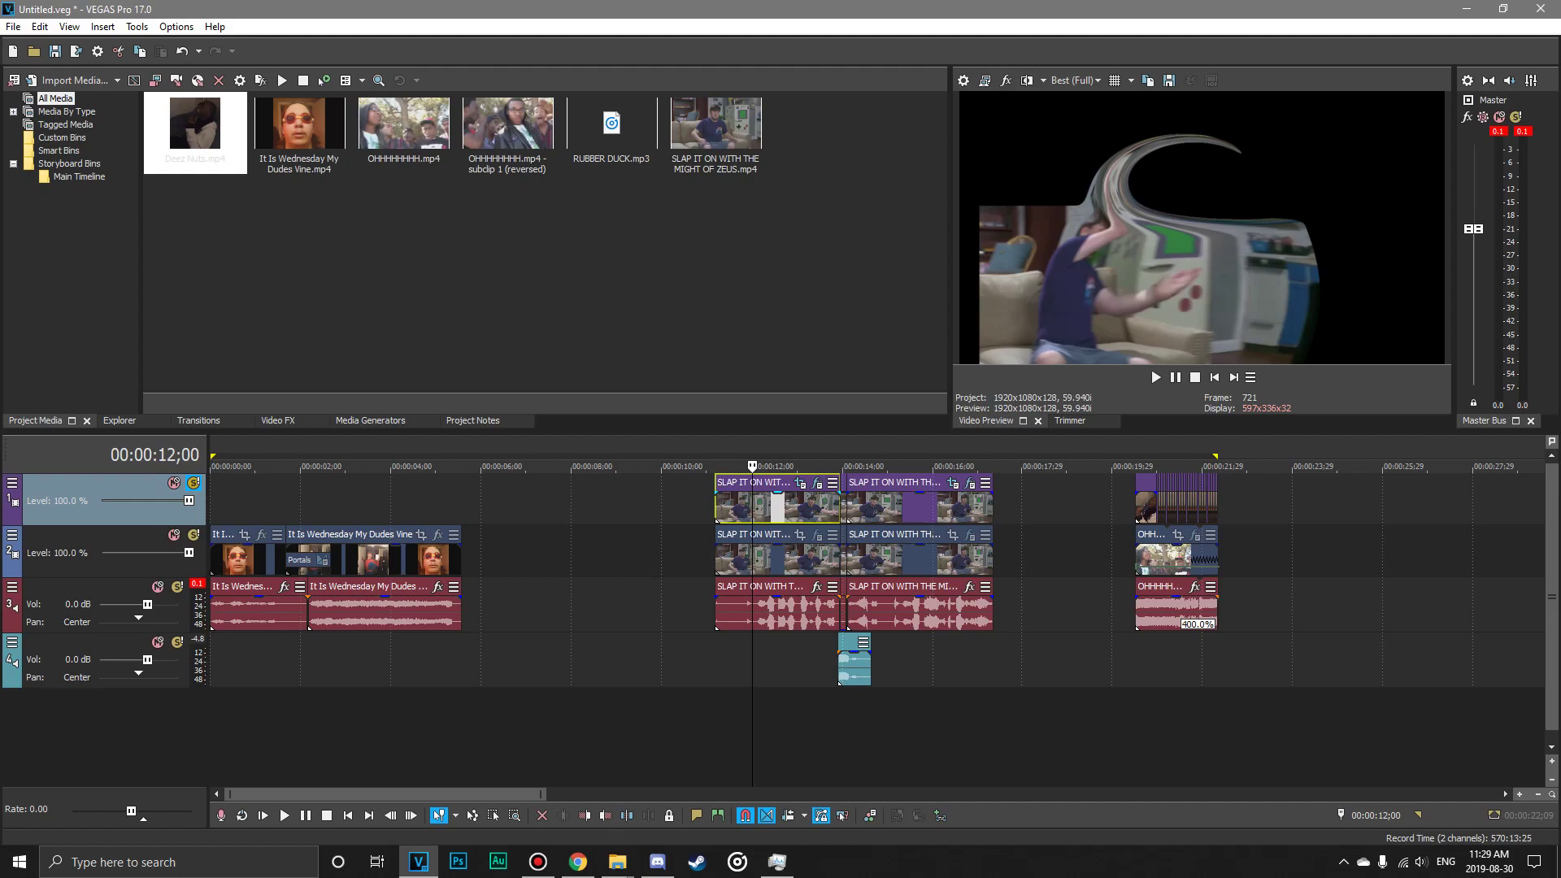
{"action": "key", "text": "x"}
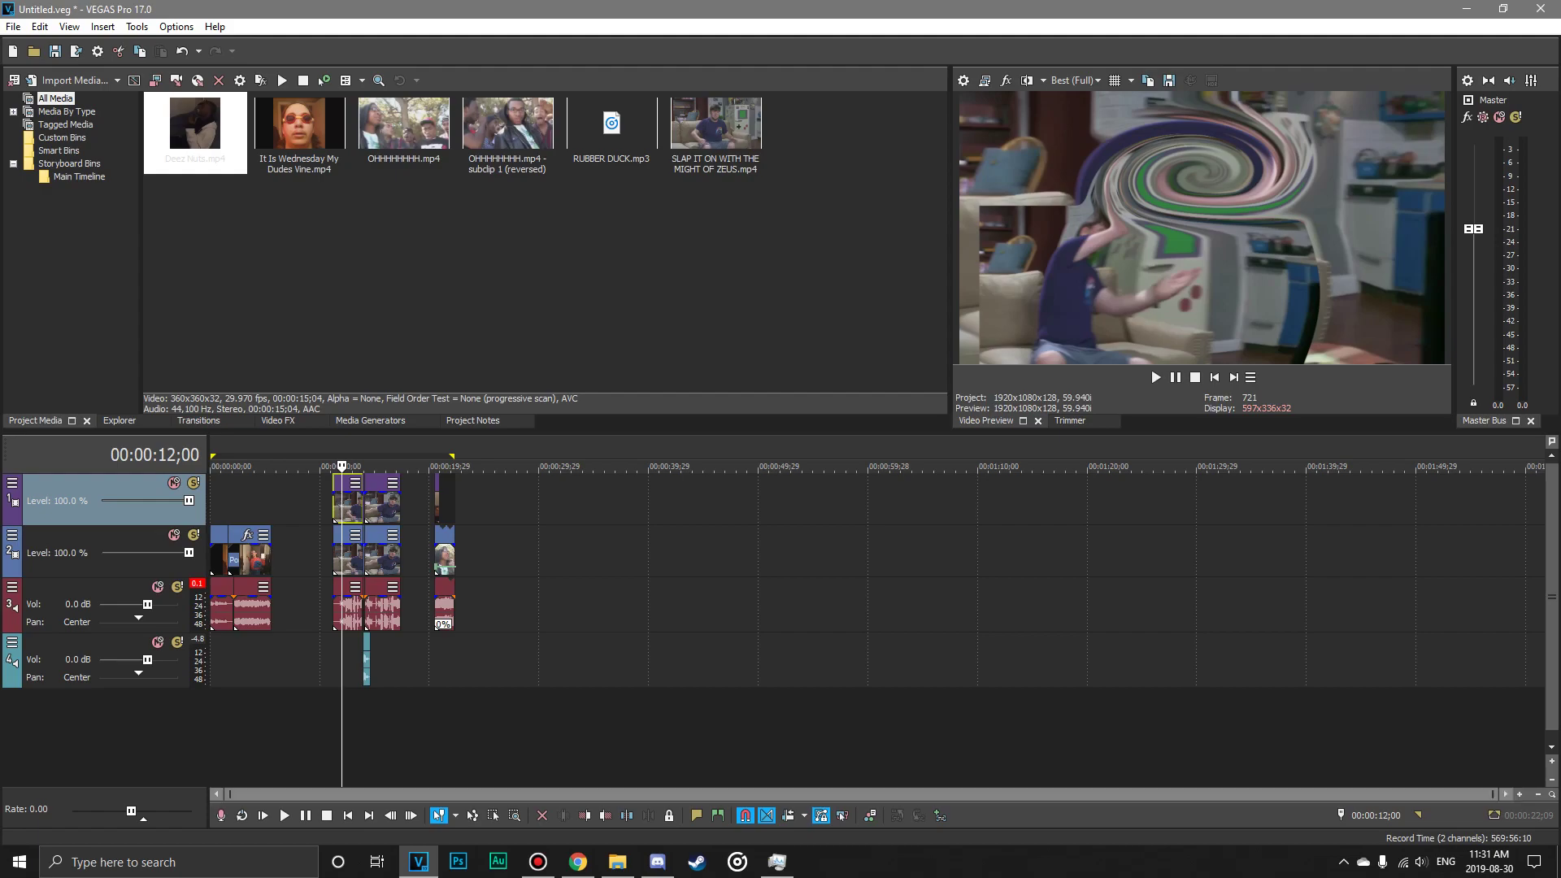
{"action": "left_click", "coordinate": [616, 860]}
{"action": "left_click_drag", "start_coordinate": [1322, 268], "coordinate": [548, 553]}
{"action": "left_click", "coordinate": [667, 611]}
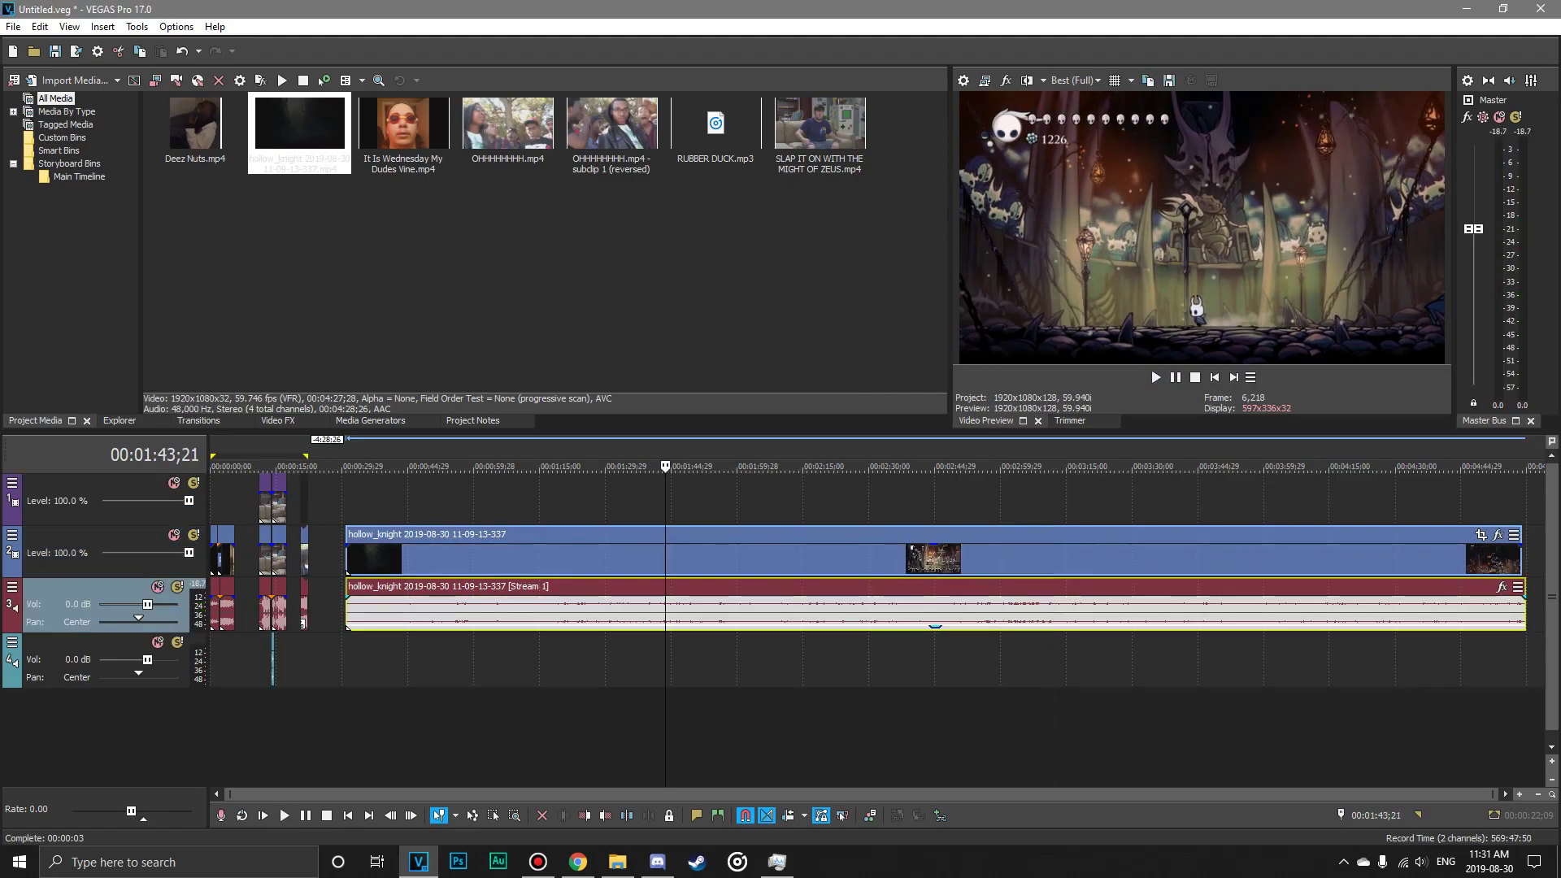
{"action": "key", "text": "Return"}
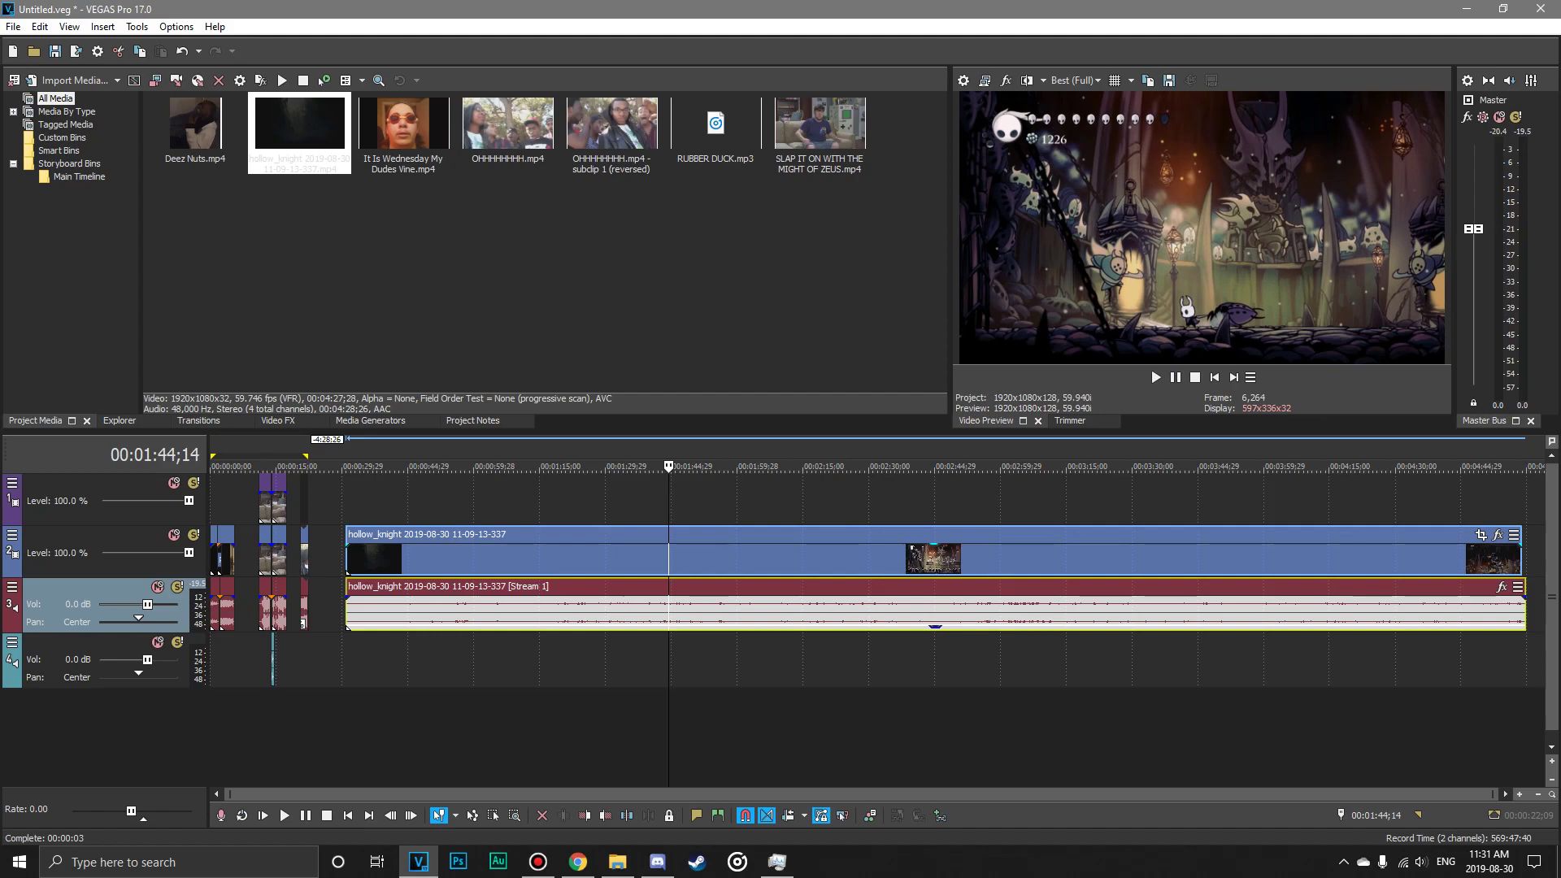
{"action": "left_click", "coordinate": [345, 499]}
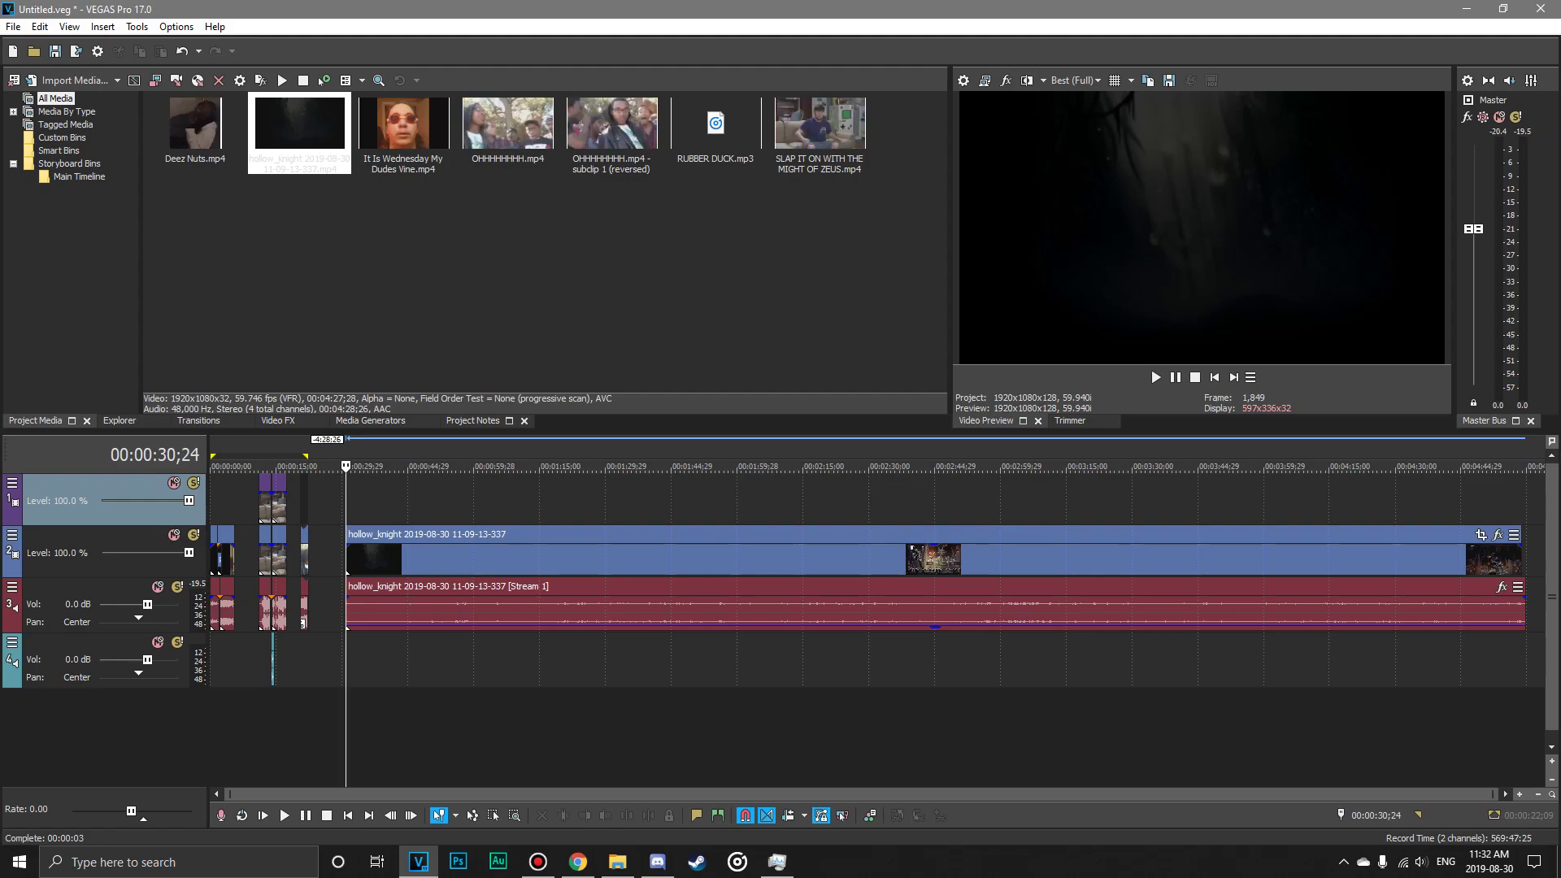
{"action": "left_click", "coordinate": [299, 132]}
{"action": "right_click", "coordinate": [323, 160]}
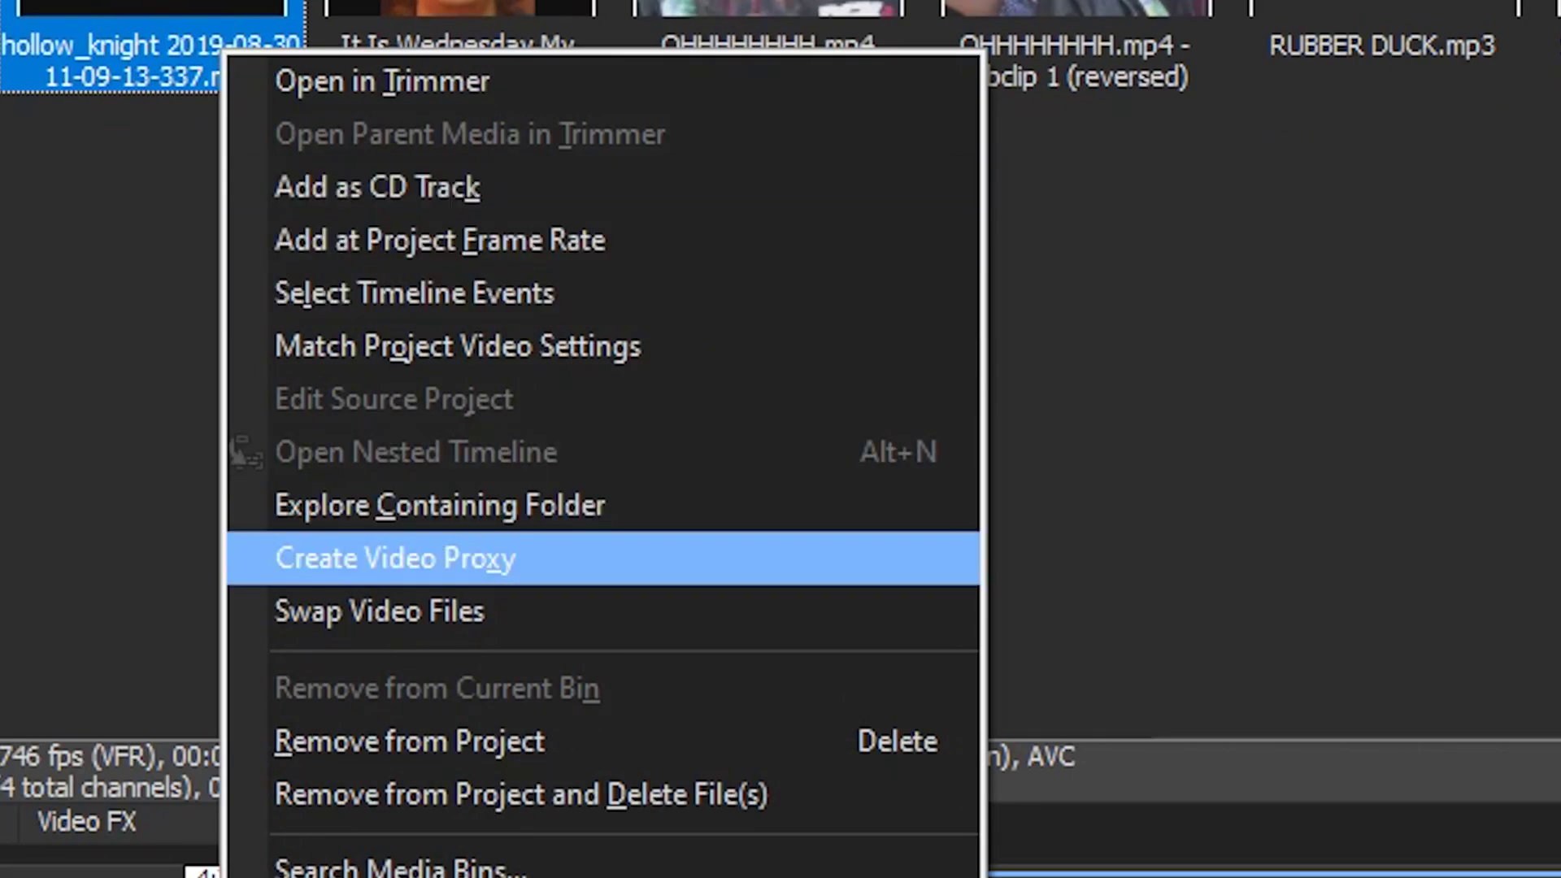
{"action": "left_click", "coordinate": [395, 558]}
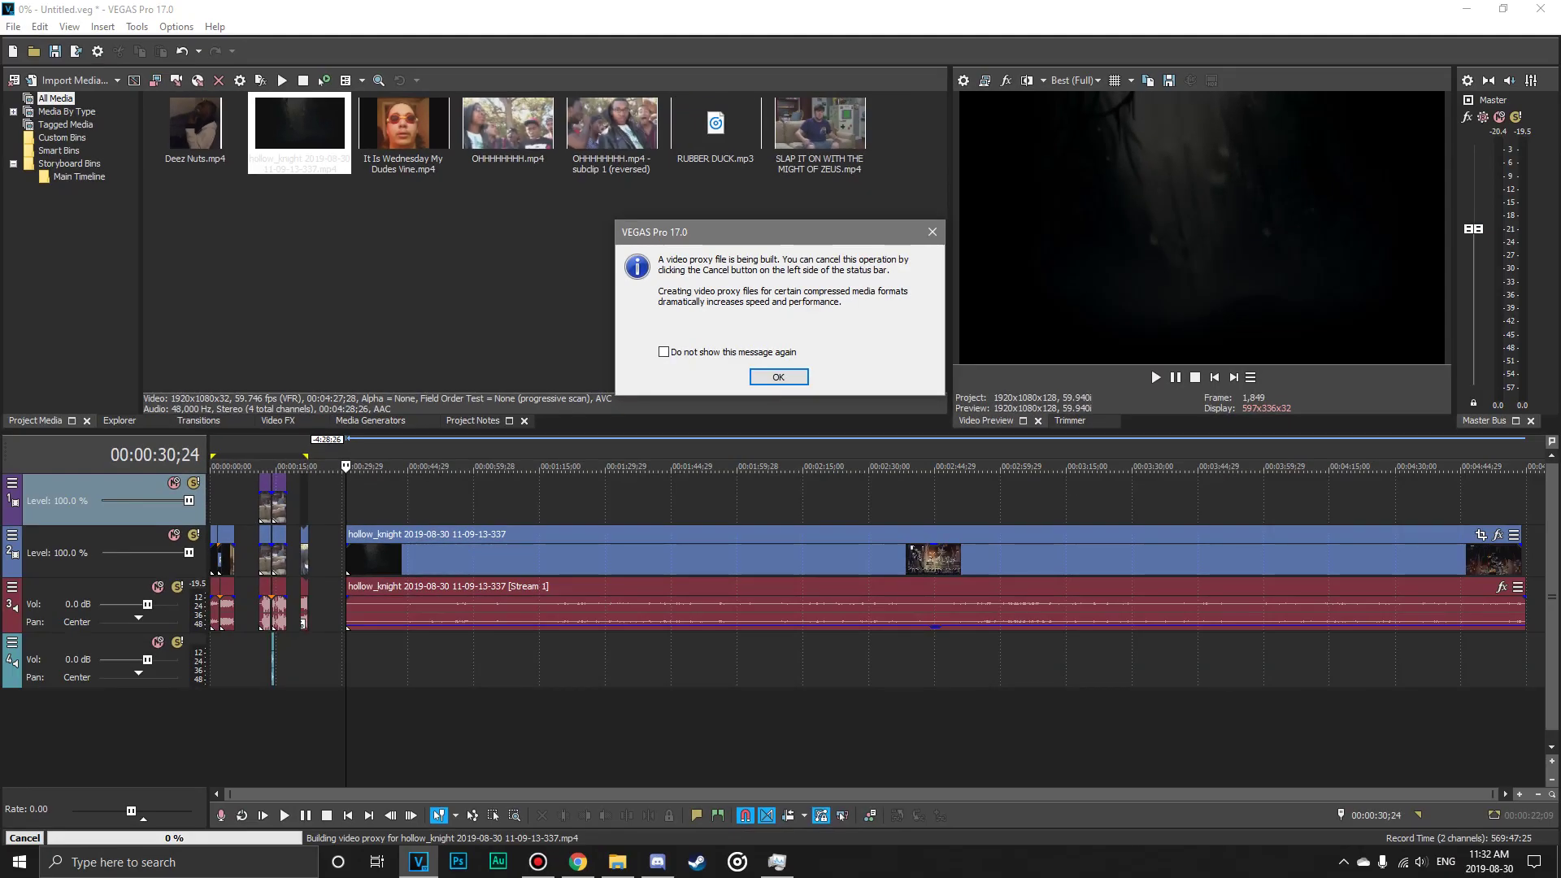
{"action": "left_click", "coordinate": [779, 376]}
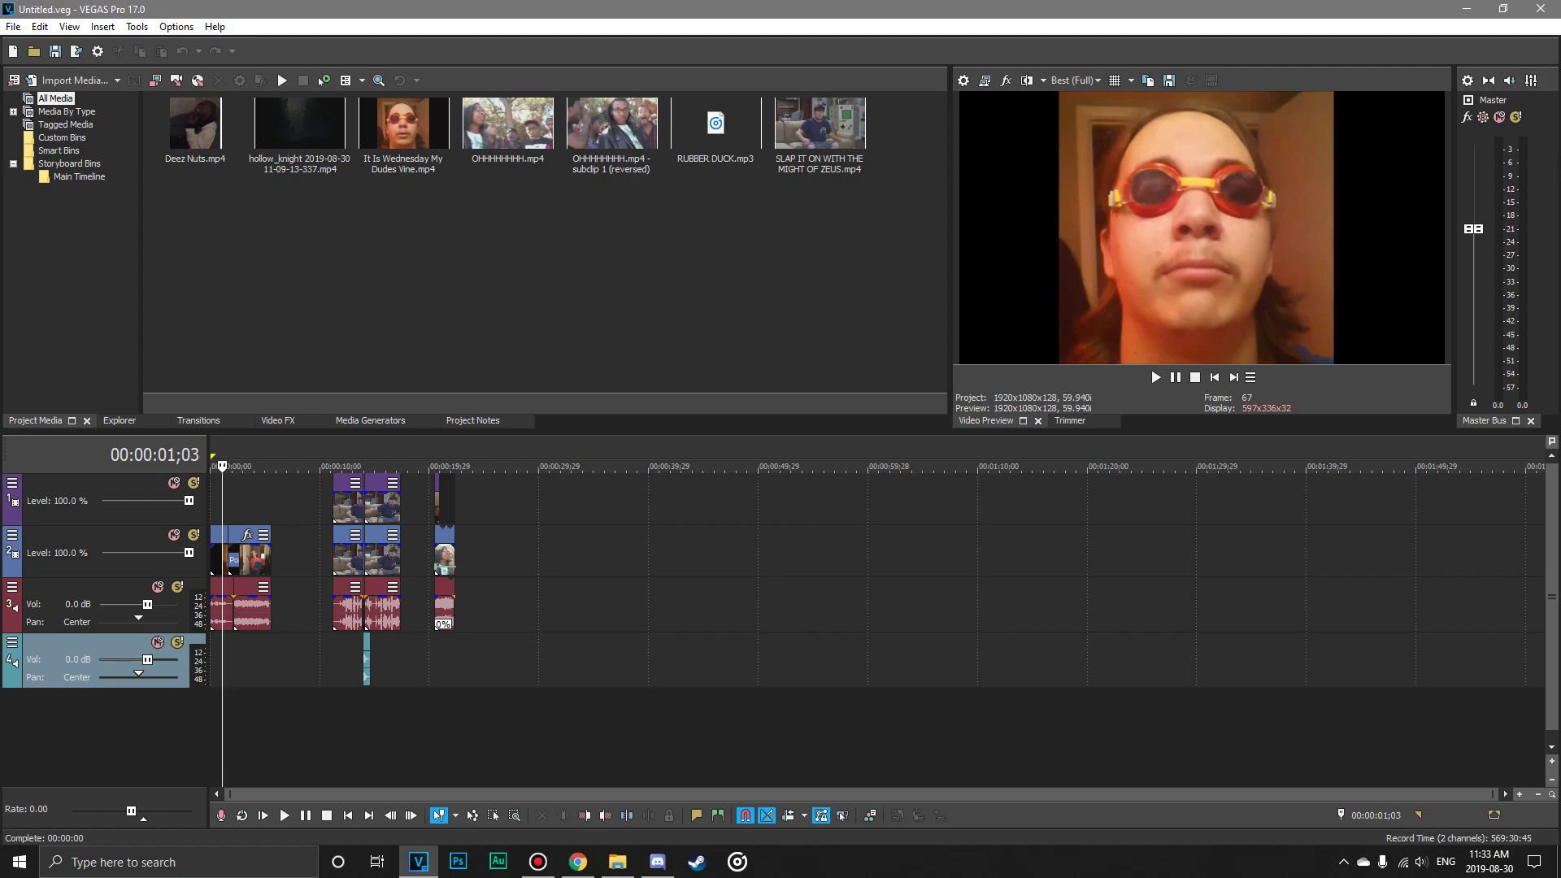
Search Windows for Task Manager and switch to it.
{"action": "left_click", "coordinate": [162, 862]}
{"action": "type", "text": "T"}
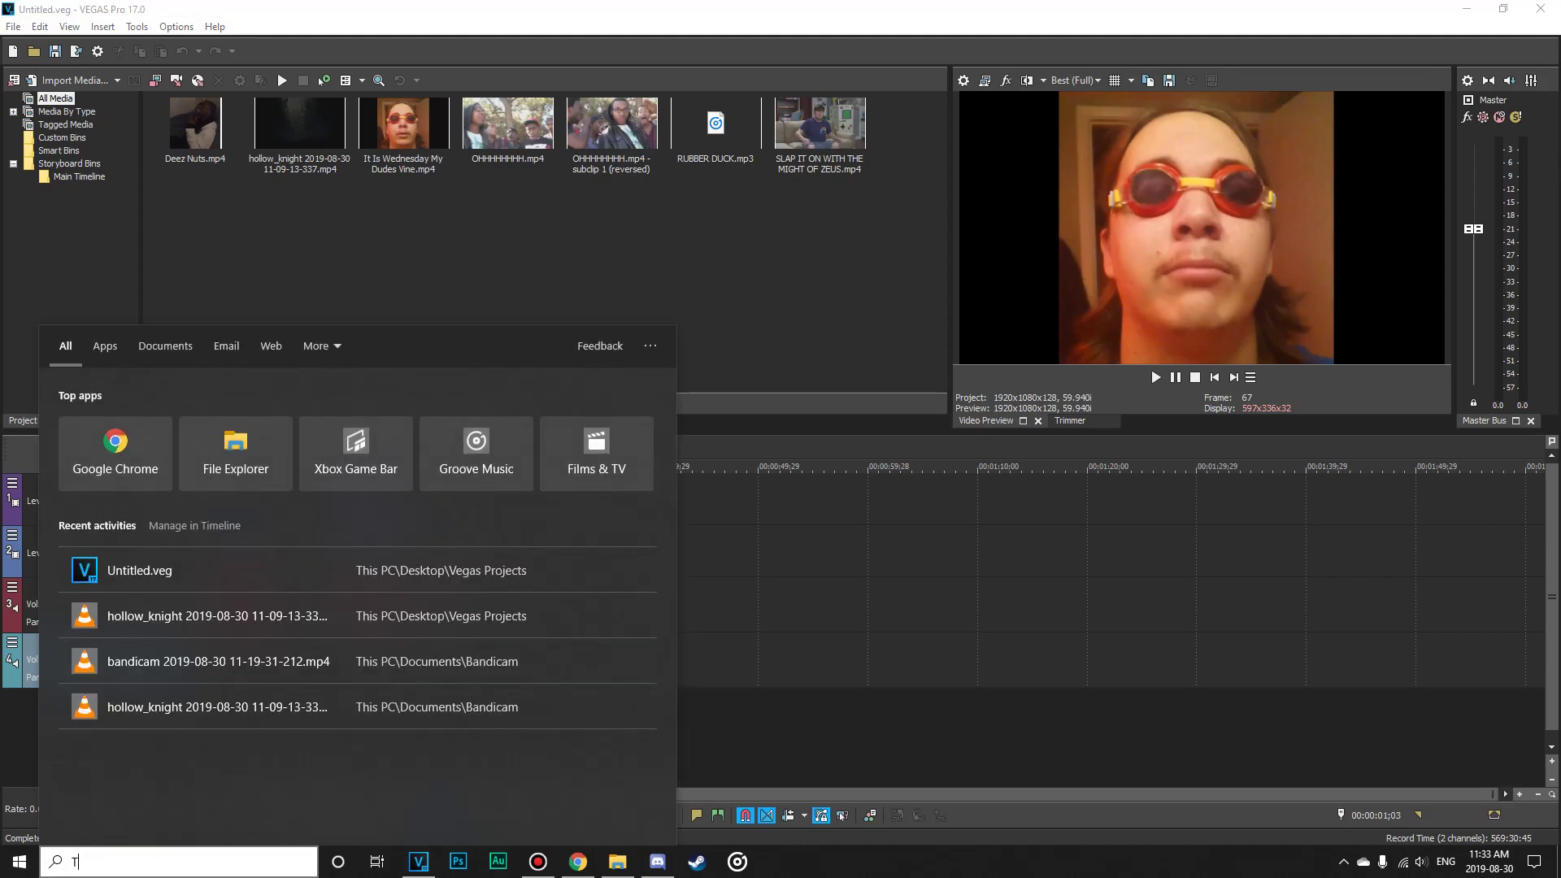
{"action": "type", "text": "ask mana"}
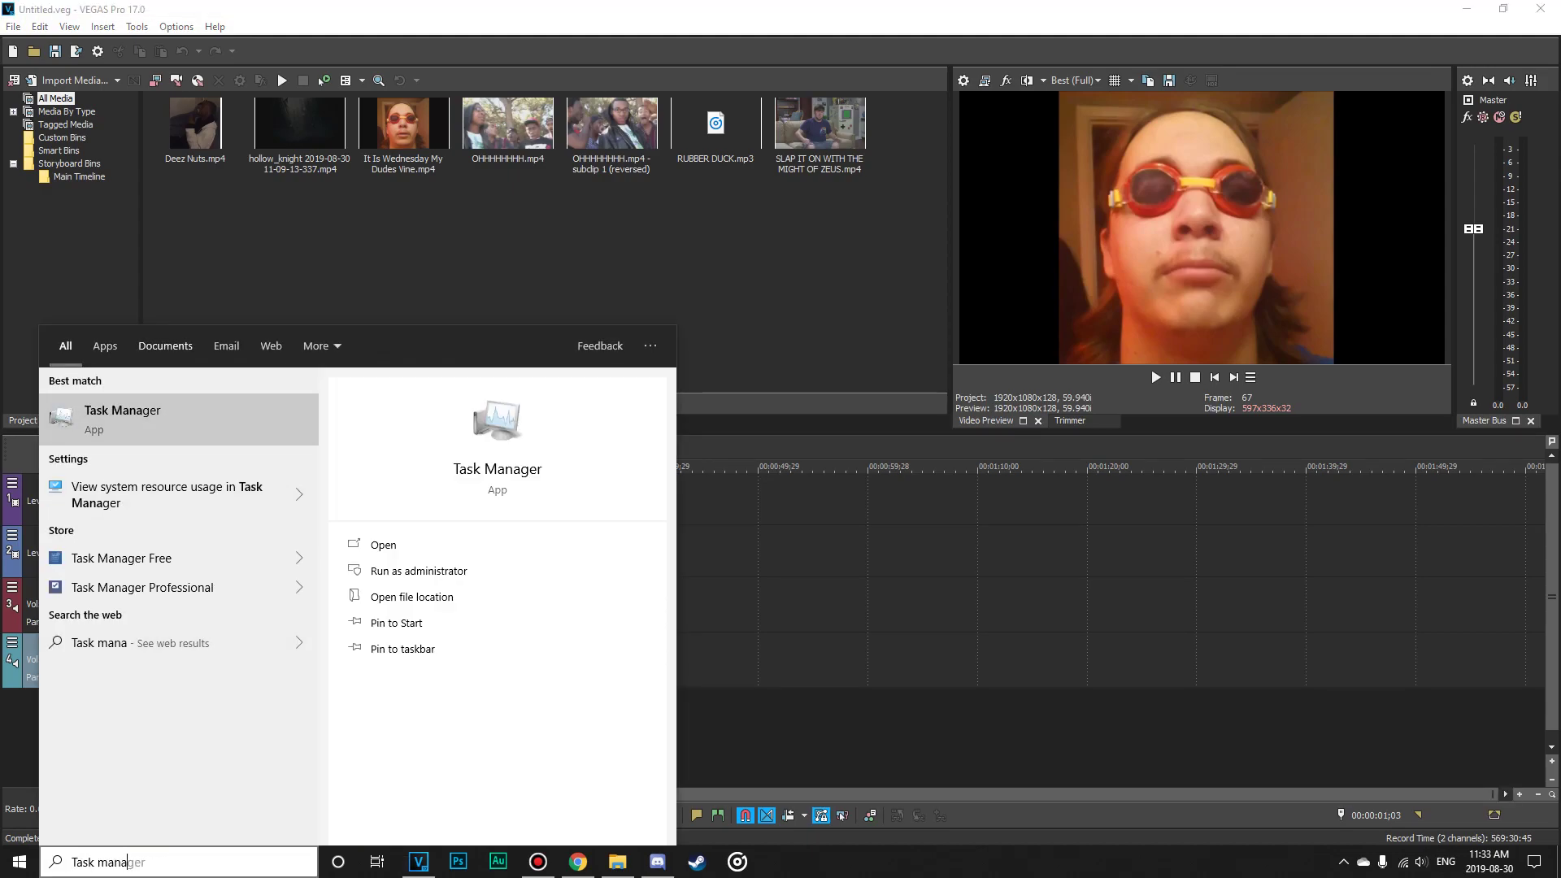
{"action": "key", "text": "Return"}
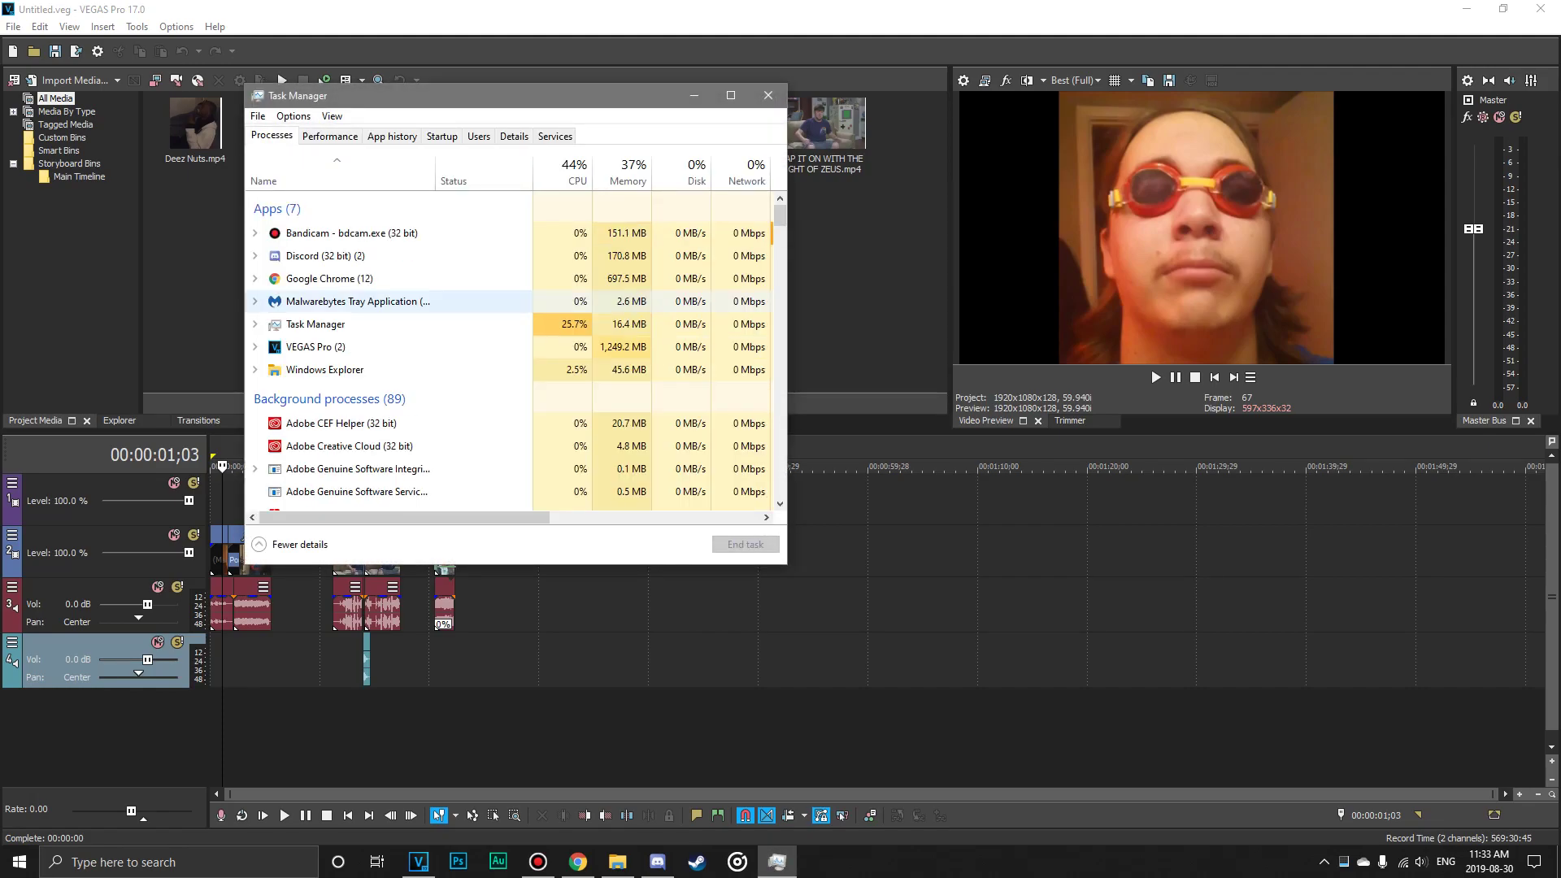
Locate the VEGAS Pro process vegas170.exe in the process details, set its priority to High, and close Task Manager.
{"action": "left_click", "coordinate": [255, 346]}
{"action": "left_click", "coordinate": [356, 367]}
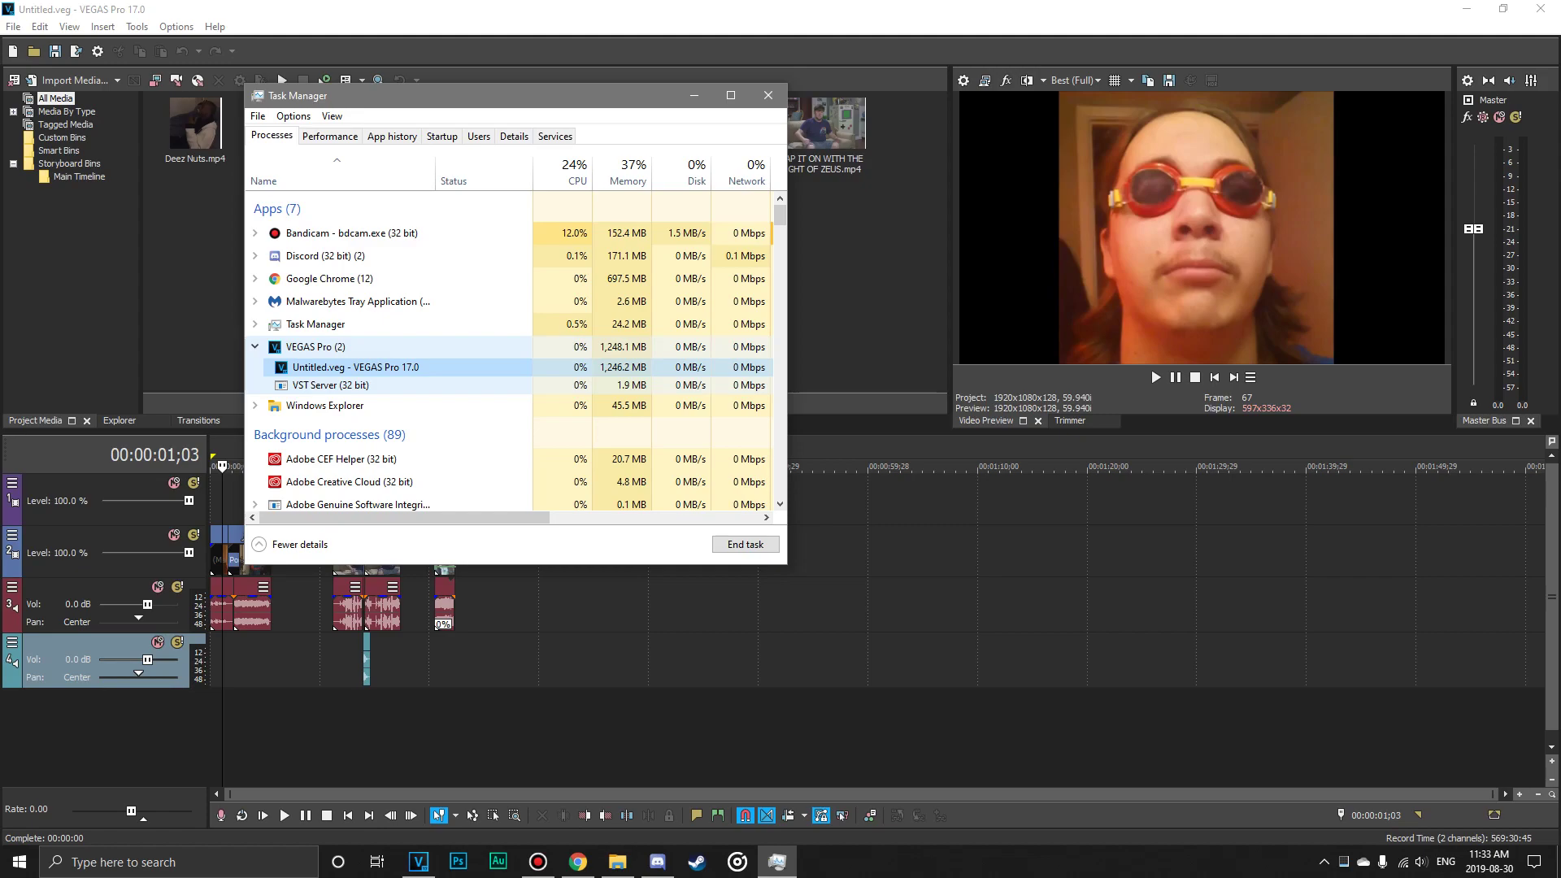
{"action": "right_click", "coordinate": [350, 369]}
{"action": "left_click", "coordinate": [404, 462]}
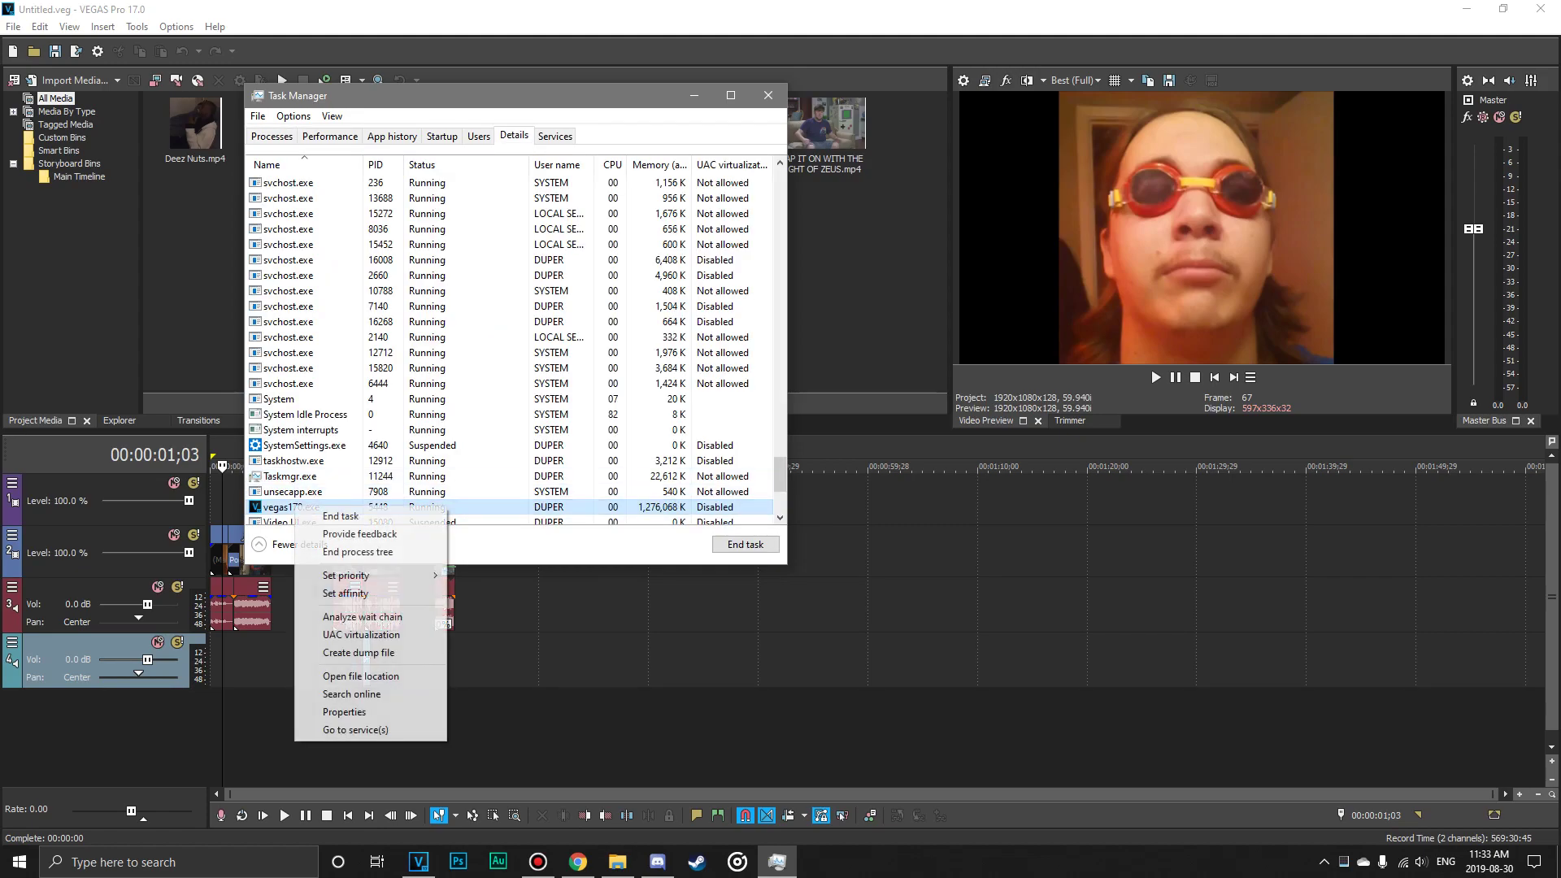
{"action": "mouse_move", "coordinate": [349, 574]}
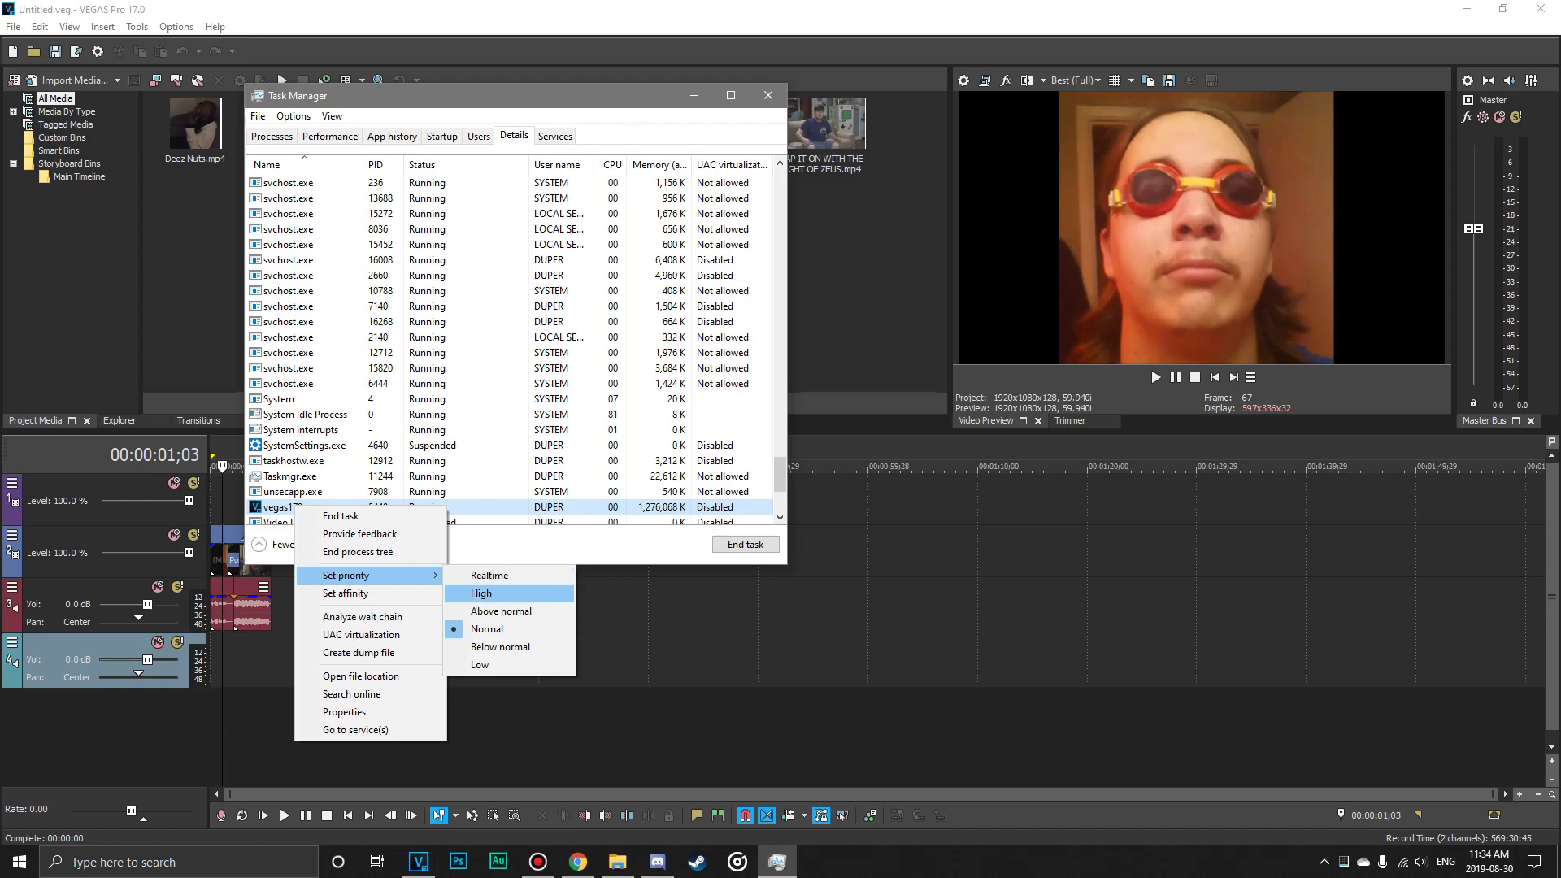
{"action": "left_click", "coordinate": [481, 592]}
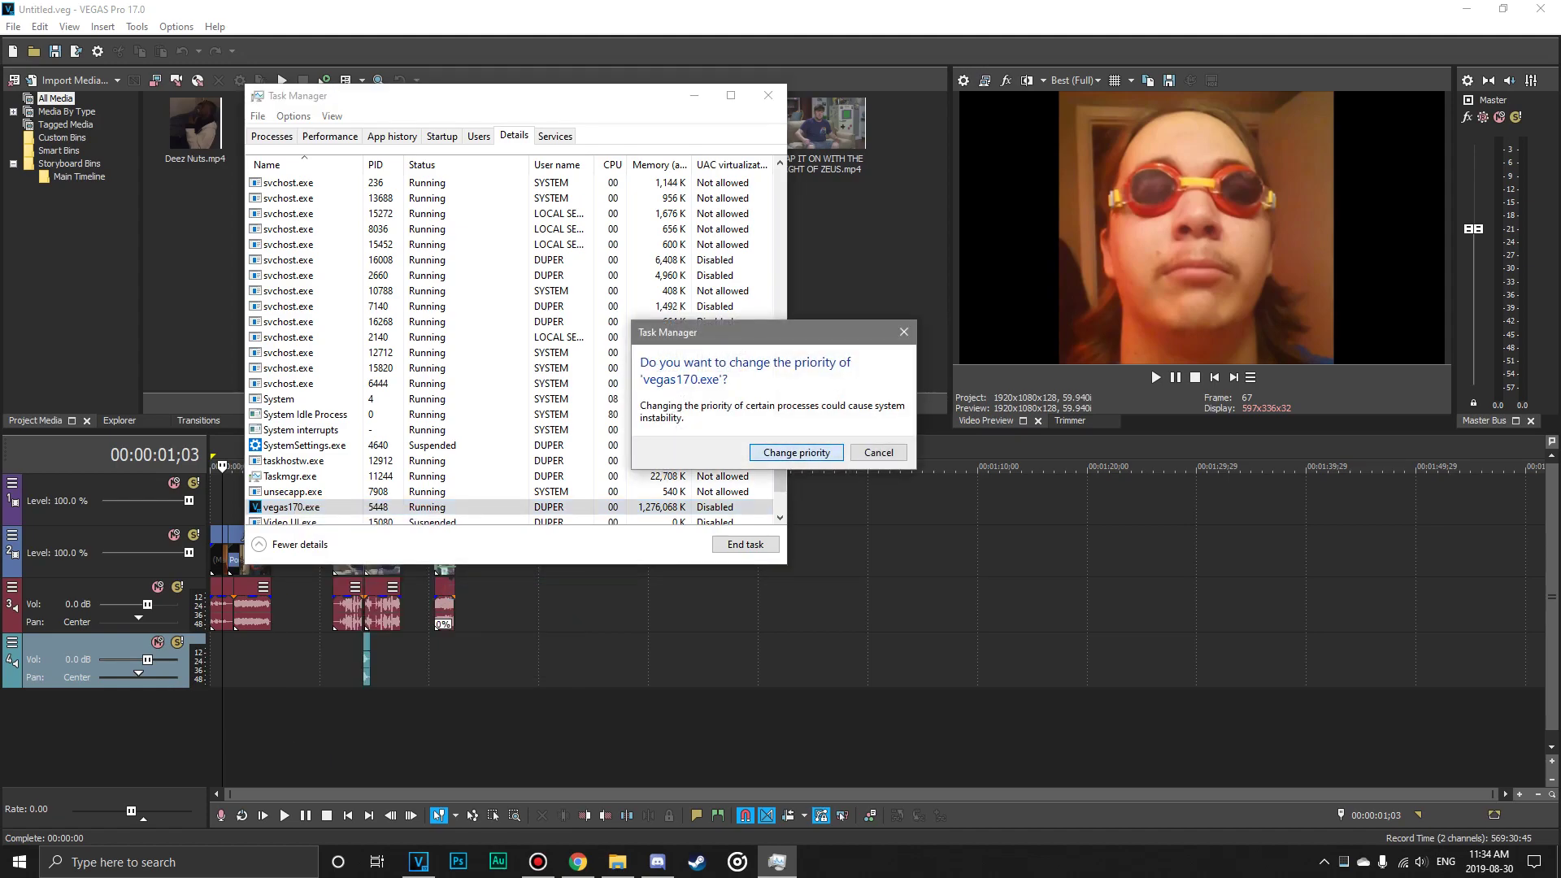
{"action": "left_click", "coordinate": [796, 452]}
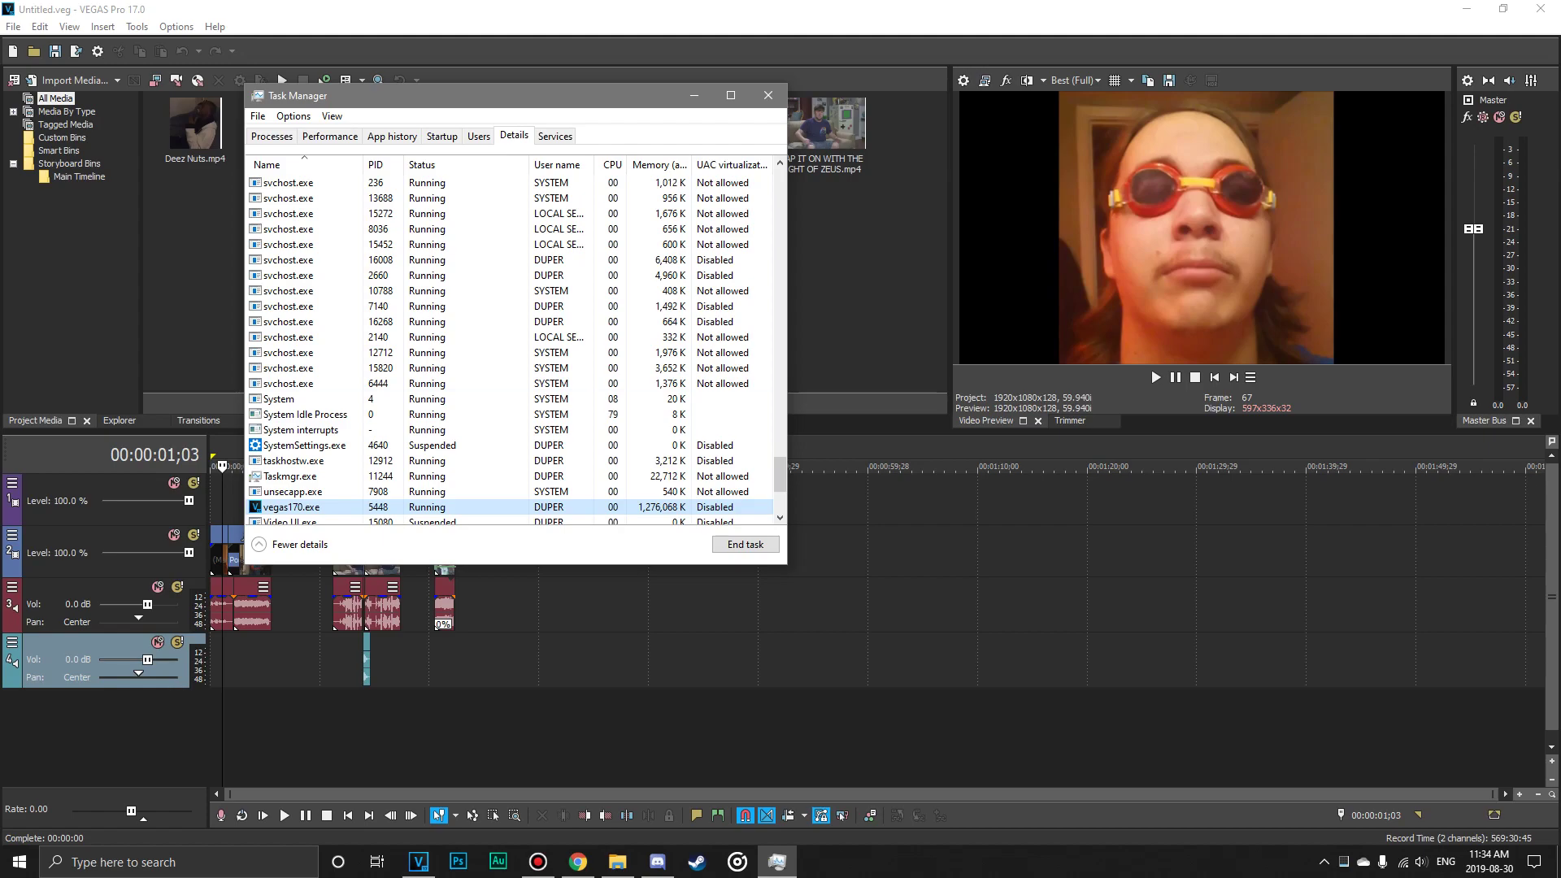
{"action": "left_click", "coordinate": [1539, 9]}
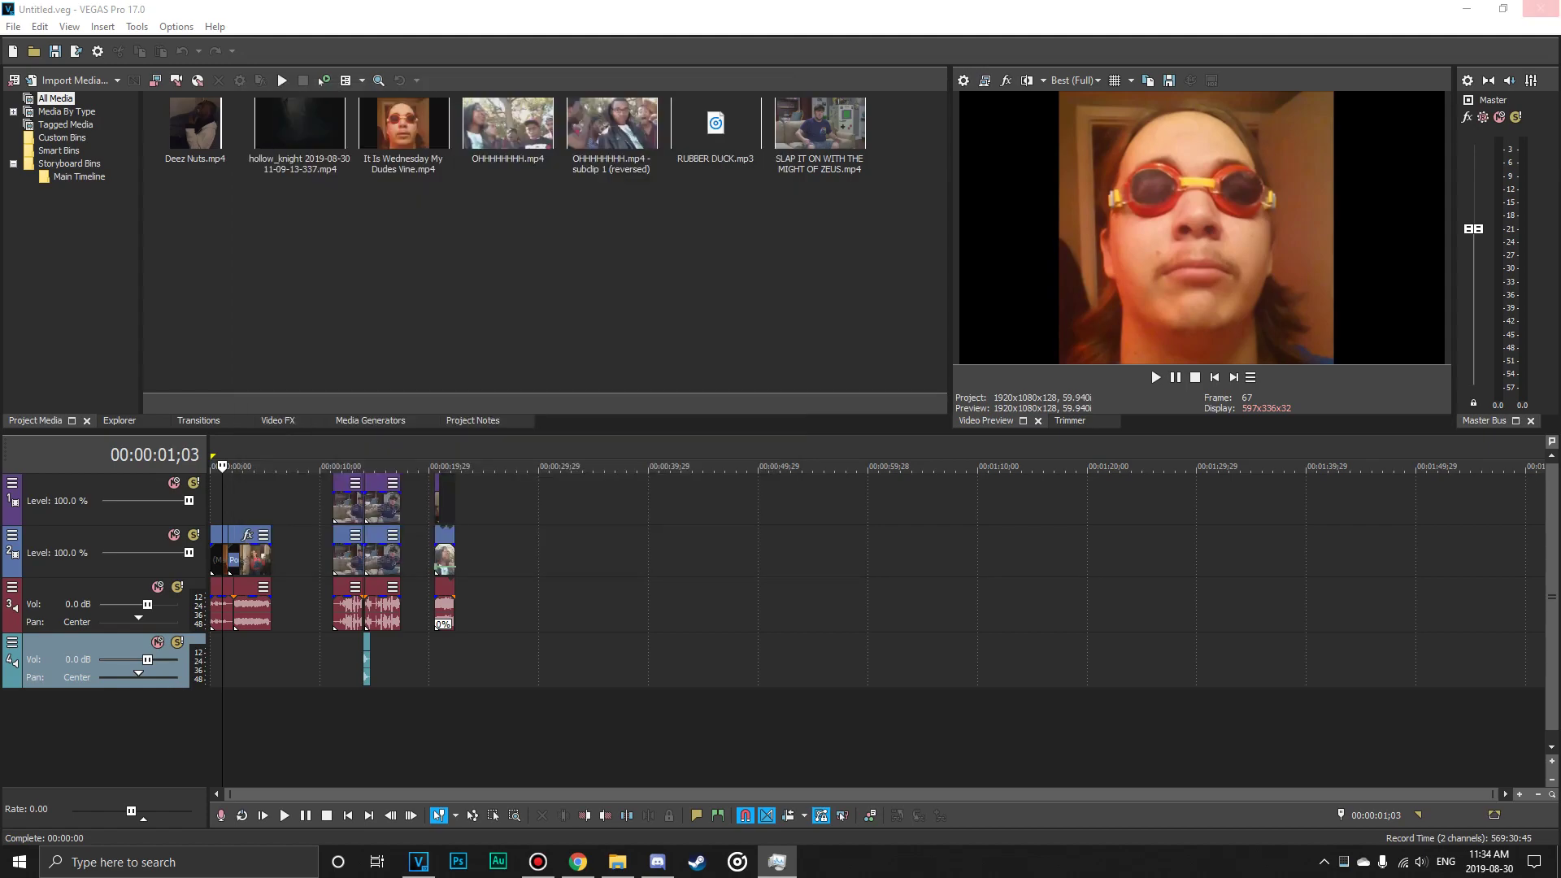